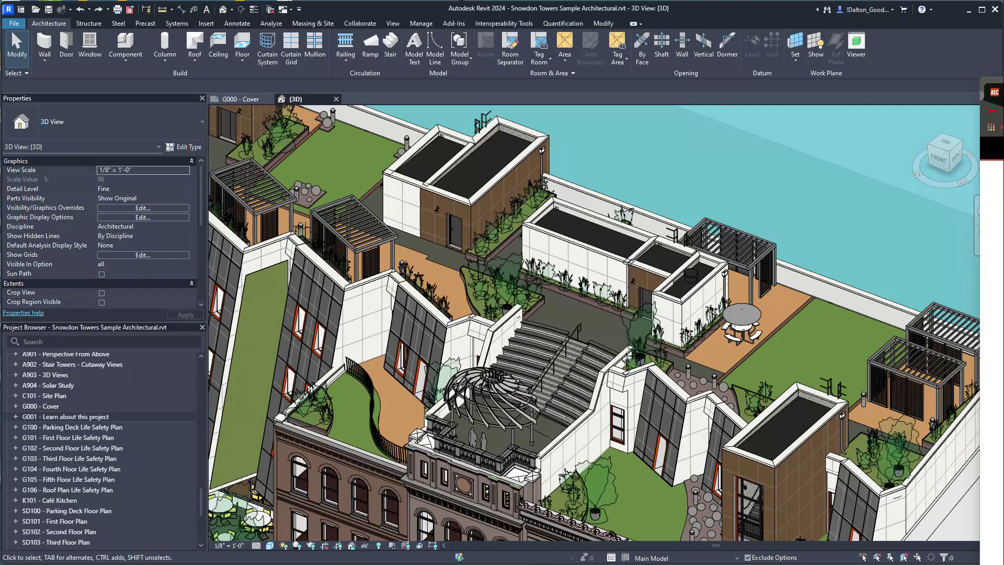
Step: Switch to the browser and read the "What's New in Revit 2024" article through to the Linking Coordination Models section
{"action": "key", "text": "alt+Tab"}
{"action": "left_click_drag", "start_coordinate": [708, 62], "coordinate": [590, 66]}
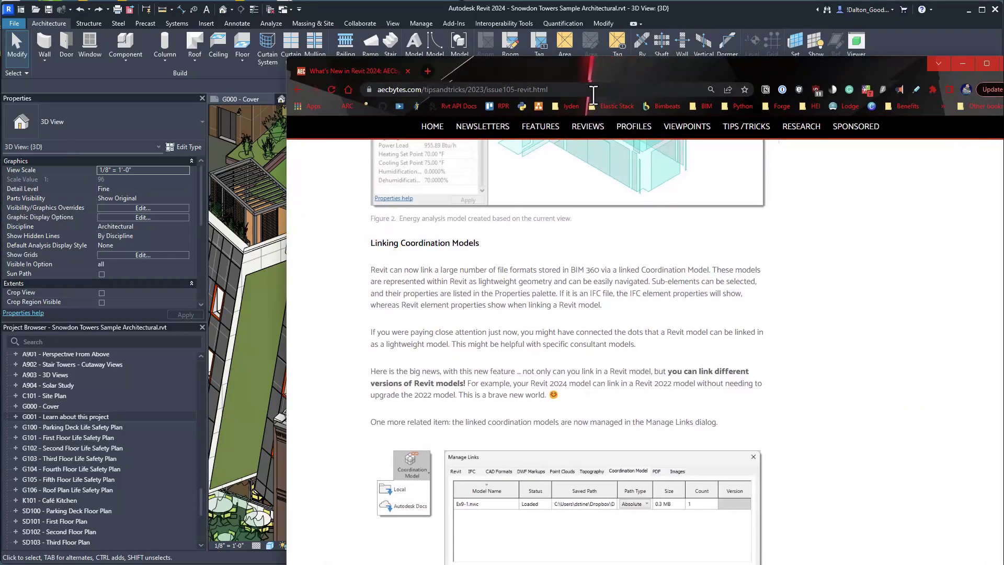
{"action": "scroll", "coordinate": [546, 235], "scroll_direction": "up", "scroll_amount": 4}
{"action": "scroll", "coordinate": [548, 264], "scroll_direction": "up", "scroll_amount": 10}
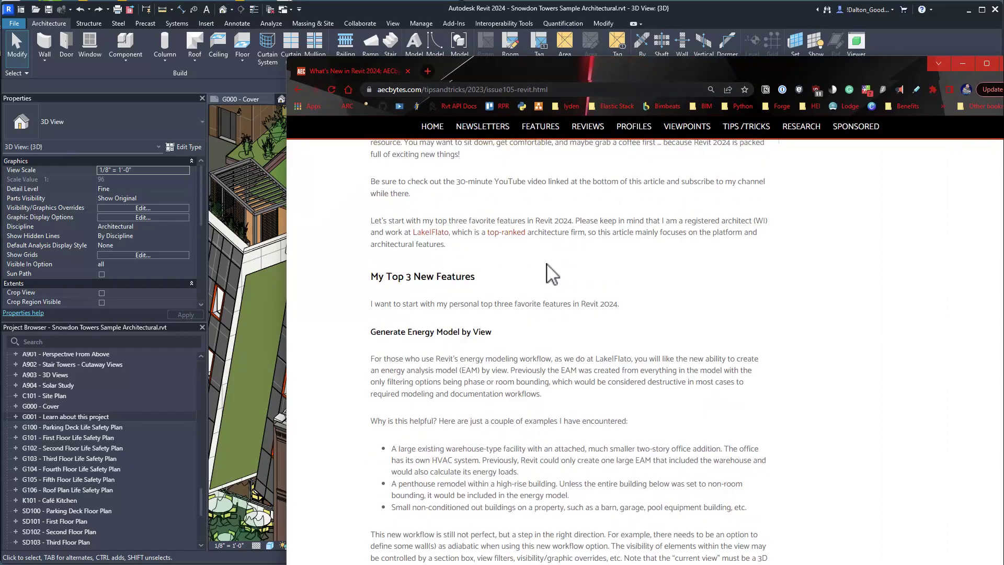
{"action": "scroll", "coordinate": [553, 283], "scroll_direction": "down", "scroll_amount": 1}
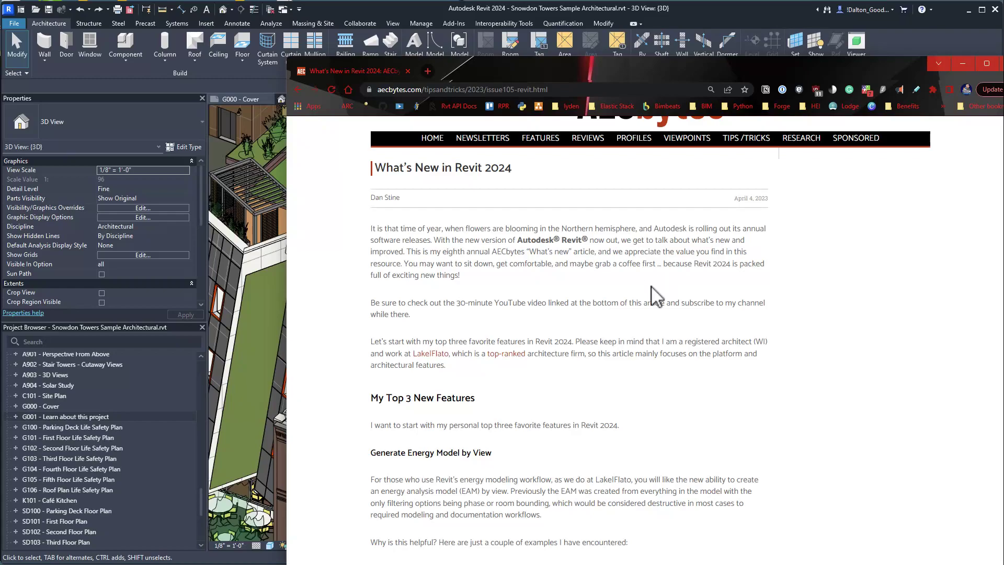
{"action": "scroll", "coordinate": [622, 314], "scroll_direction": "down", "scroll_amount": 1}
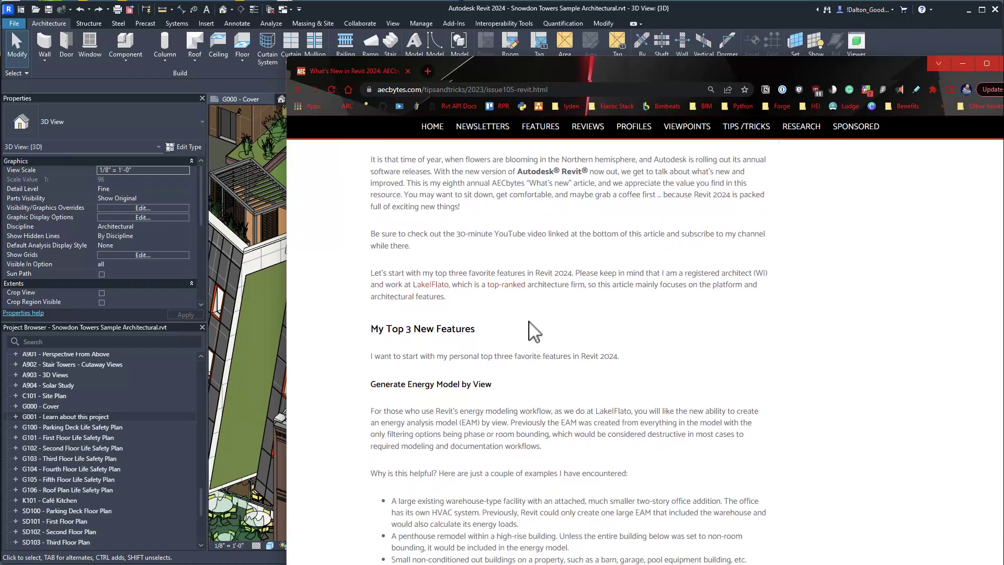
{"action": "scroll", "coordinate": [533, 336], "scroll_direction": "down", "scroll_amount": 4}
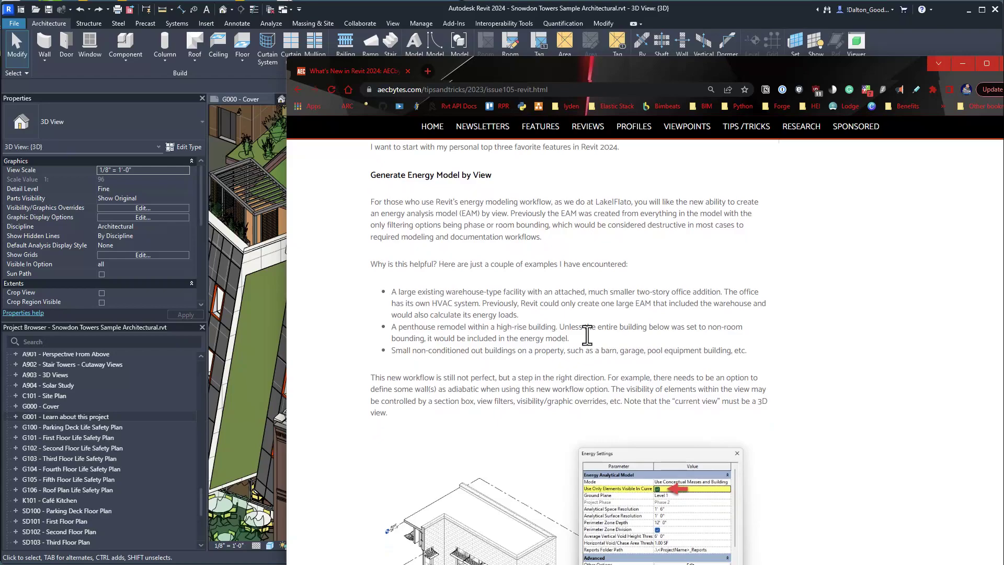
{"action": "scroll", "coordinate": [587, 335], "scroll_direction": "down", "scroll_amount": 10}
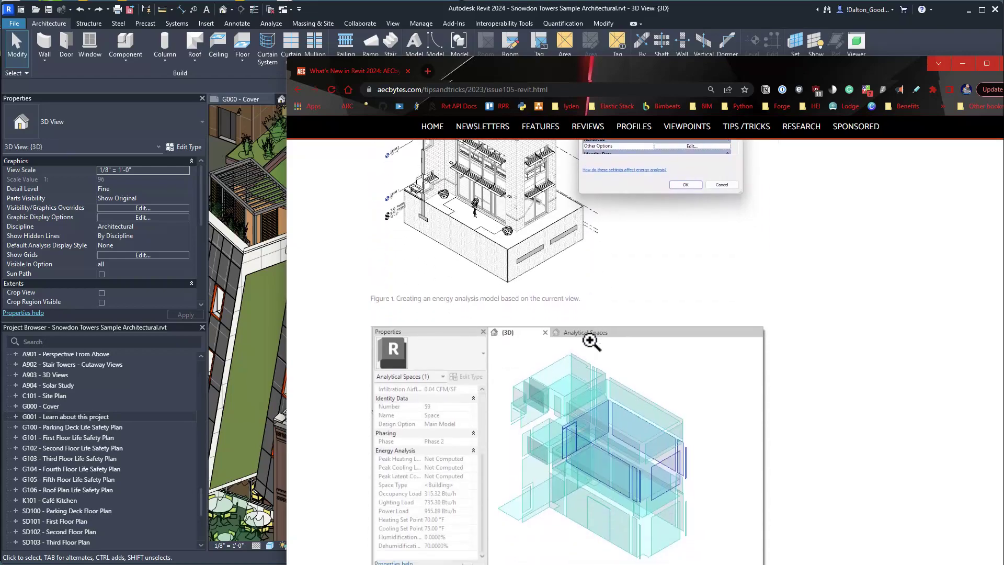
{"action": "scroll", "coordinate": [588, 340], "scroll_direction": "down", "scroll_amount": 5}
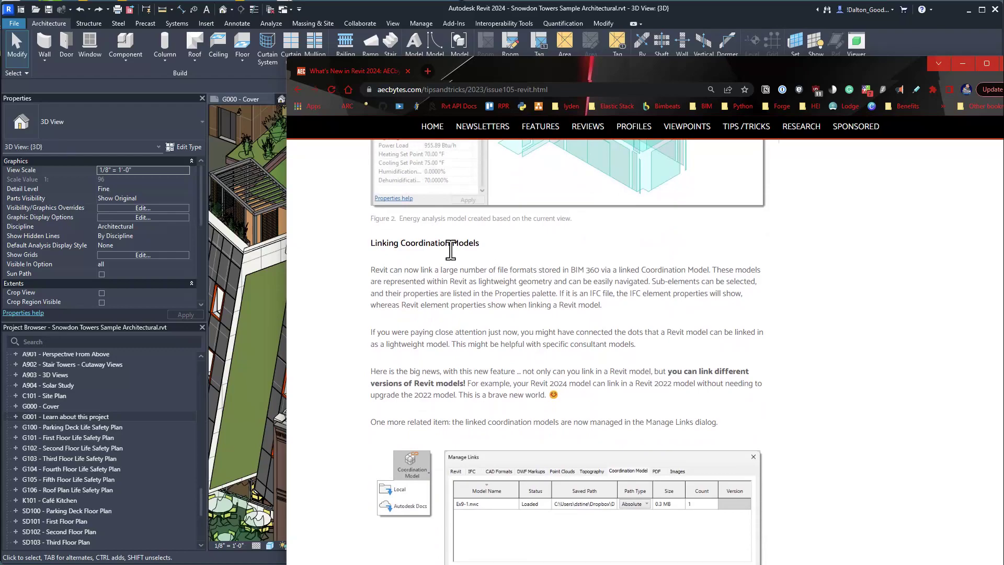
{"action": "scroll", "coordinate": [480, 259], "scroll_direction": "down", "scroll_amount": 1}
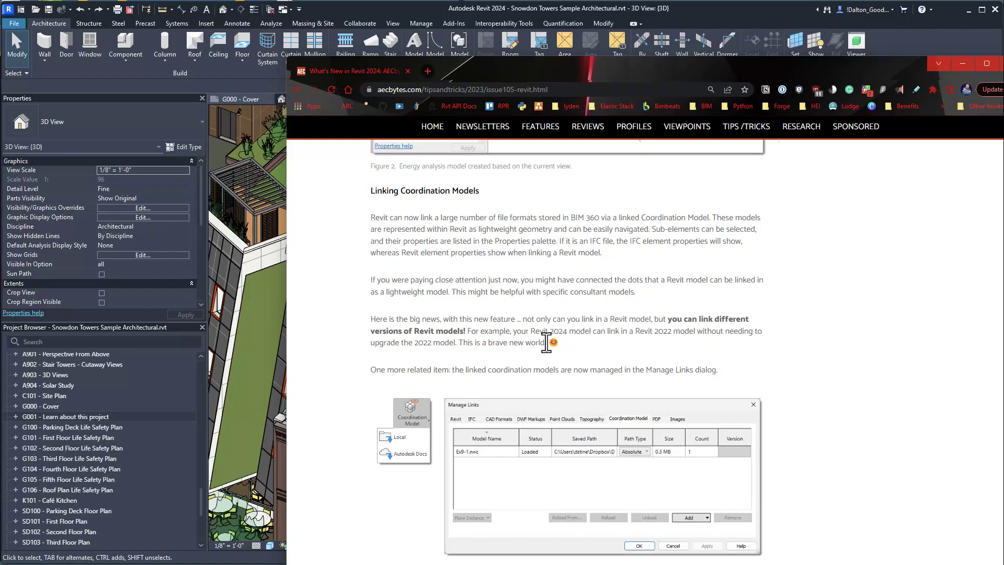
Step: Highlight the passage about linking a Revit 2022 model into a Revit 2024 model while reading it
{"action": "left_click_drag", "start_coordinate": [547, 344], "coordinate": [372, 332]}
{"action": "left_click", "coordinate": [460, 330]}
{"action": "left_click_drag", "start_coordinate": [526, 331], "coordinate": [685, 336]}
{"action": "left_click", "coordinate": [645, 337]}
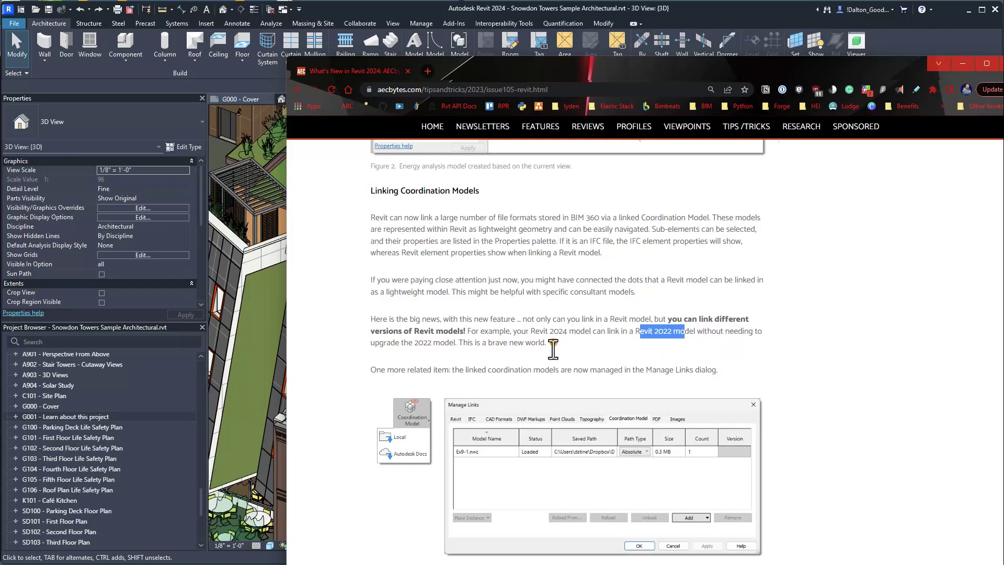
{"action": "left_click", "coordinate": [413, 345]}
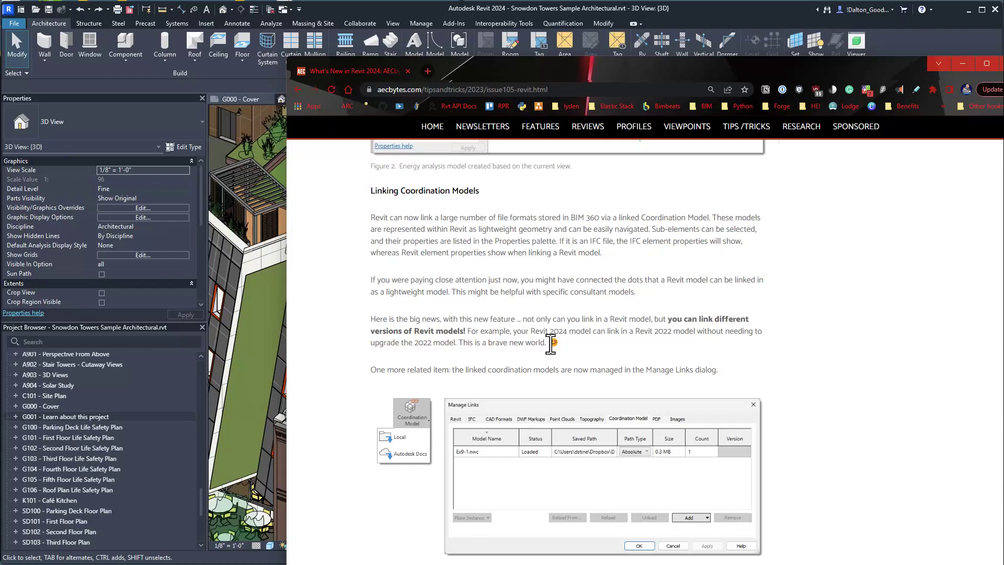
Step: Examine the article's Manage Links figure and the Revit Cloud Collab Cache Relocation section
{"action": "scroll", "coordinate": [596, 340], "scroll_direction": "down", "scroll_amount": 1, "text": "ctrl"}
{"action": "scroll", "coordinate": [596, 340], "scroll_direction": "up", "scroll_amount": 1, "text": "ctrl"}
{"action": "scroll", "coordinate": [526, 267], "scroll_direction": "down", "scroll_amount": 1}
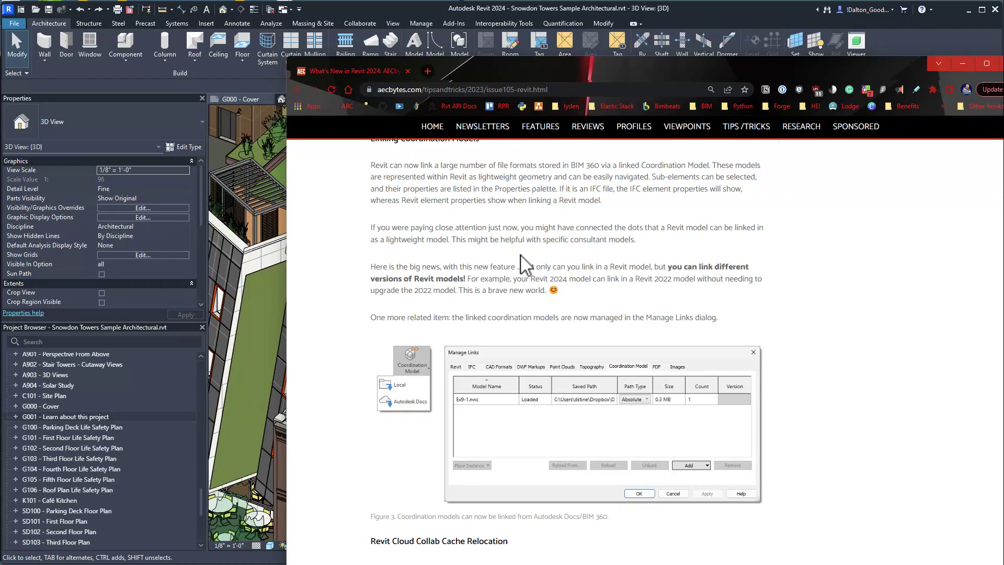
{"action": "scroll", "coordinate": [601, 288], "scroll_direction": "up", "scroll_amount": 1}
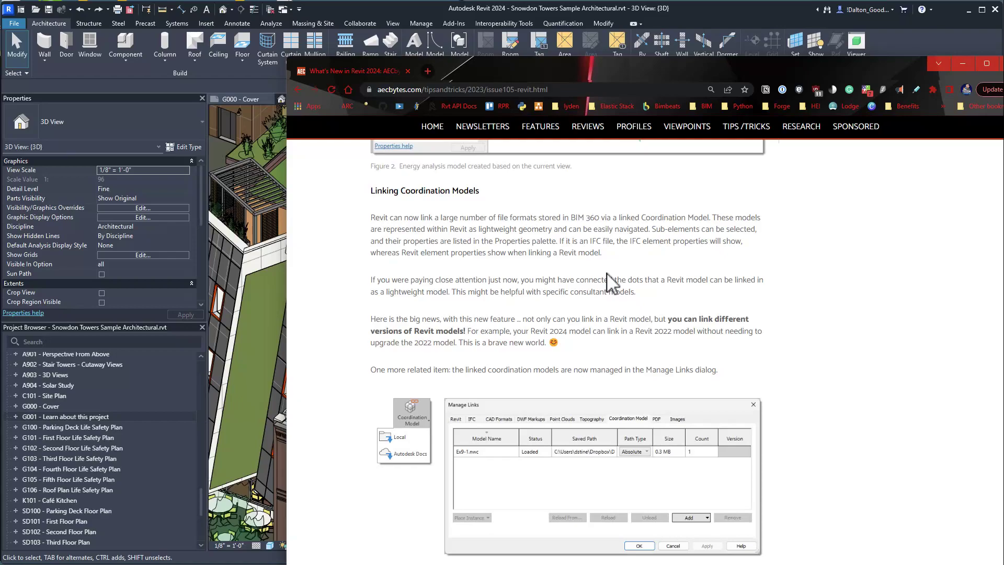
{"action": "scroll", "coordinate": [603, 286], "scroll_direction": "down", "scroll_amount": 3}
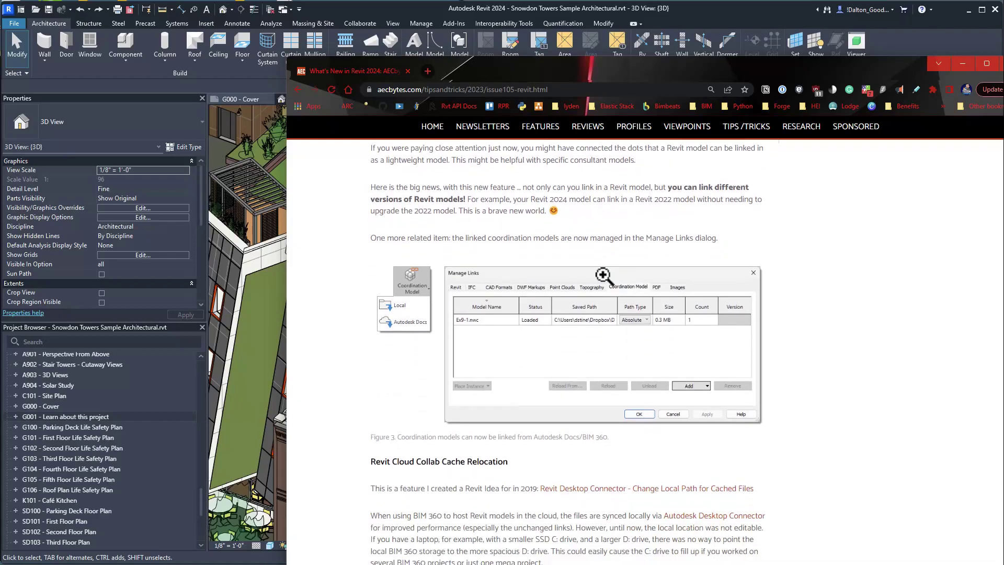
{"action": "scroll", "coordinate": [599, 286], "scroll_direction": "down", "scroll_amount": 1}
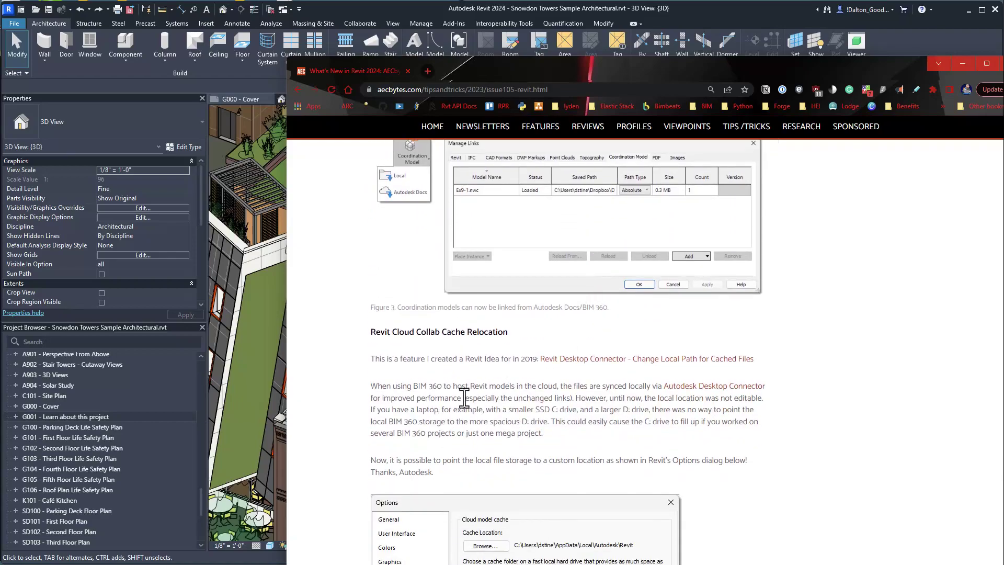
Step: Move the browser window aside, switch back to Revit and examine the Snowdon Towers building and its surroundings in 3D from several angles
{"action": "left_click_drag", "start_coordinate": [677, 71], "coordinate": [1003, 103]}
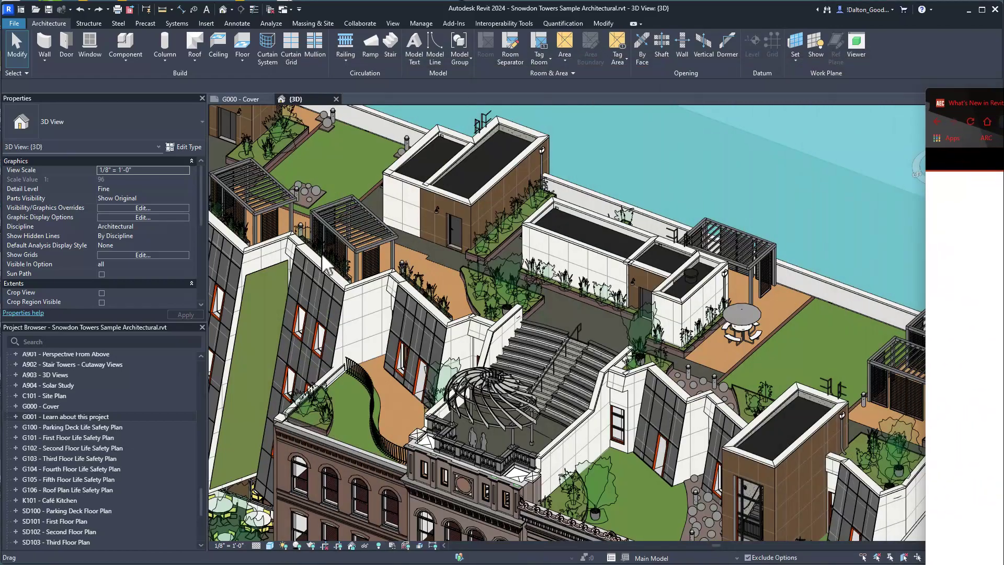
{"action": "left_click", "coordinate": [400, 193]}
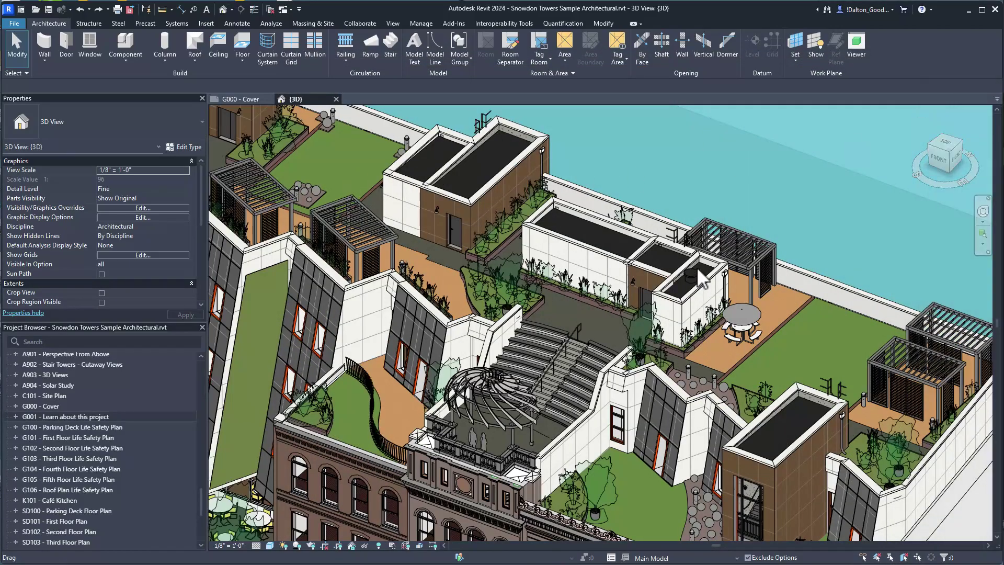
{"action": "scroll", "coordinate": [549, 233], "scroll_direction": "down", "scroll_amount": 2}
{"action": "scroll", "coordinate": [539, 270], "scroll_direction": "down", "scroll_amount": 3}
{"action": "scroll", "coordinate": [525, 243], "scroll_direction": "up", "scroll_amount": 2}
{"action": "scroll", "coordinate": [505, 321], "scroll_direction": "up", "scroll_amount": 3}
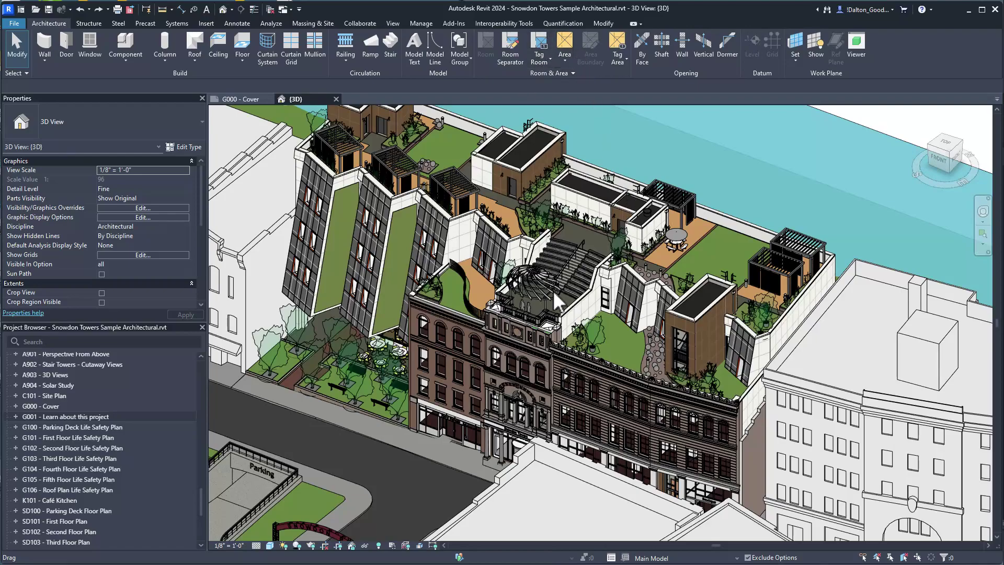
{"action": "scroll", "coordinate": [494, 280], "scroll_direction": "down", "scroll_amount": 2}
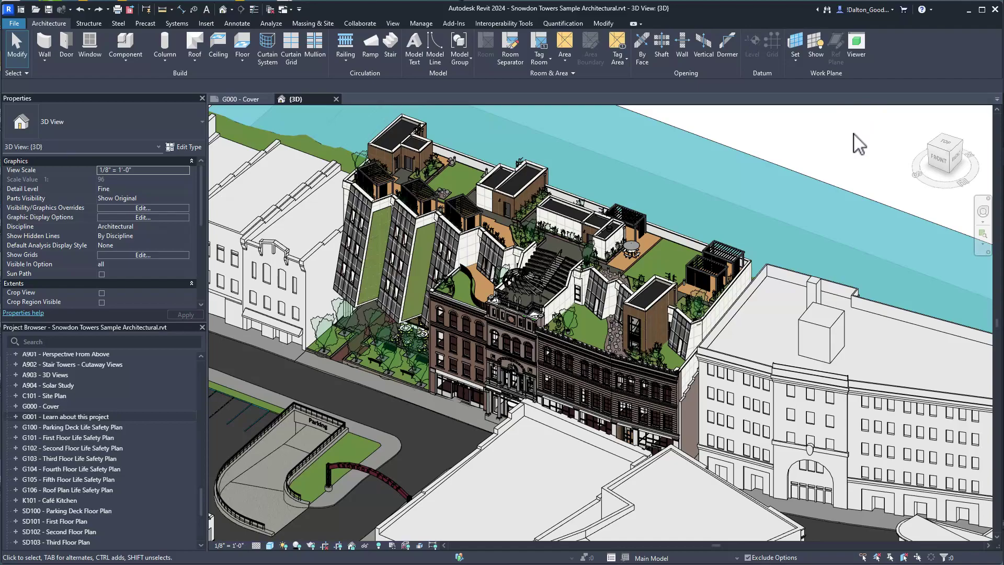
{"action": "key", "text": "shift"}
{"action": "middle_click_drag", "start_coordinate": [819, 173], "coordinate": [663, 177], "text": "shift"}
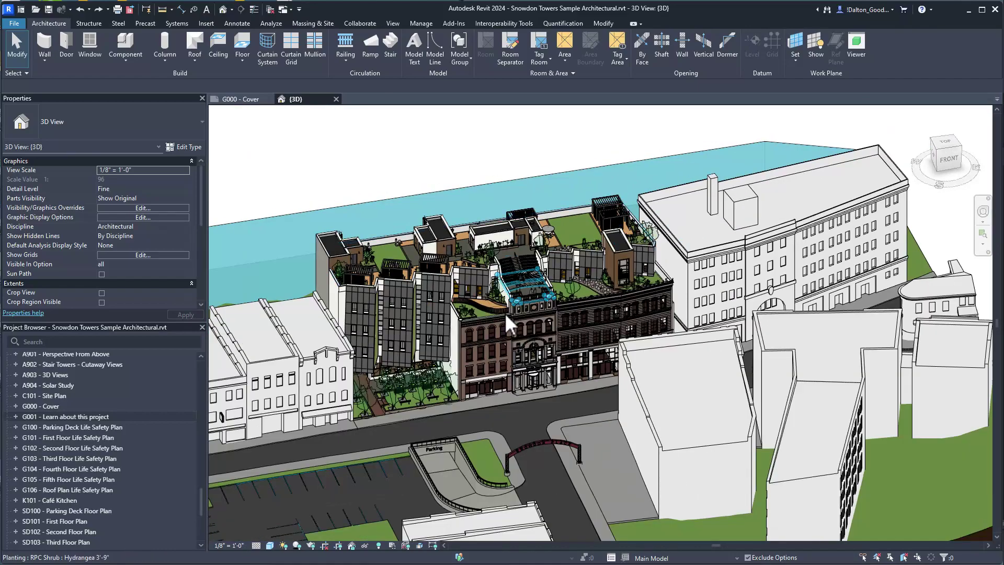
{"action": "middle_click_drag", "start_coordinate": [537, 273], "coordinate": [481, 268], "text": "shift"}
{"action": "scroll", "coordinate": [493, 282], "scroll_direction": "up", "scroll_amount": 3}
{"action": "scroll", "coordinate": [481, 268], "scroll_direction": "up", "scroll_amount": 2}
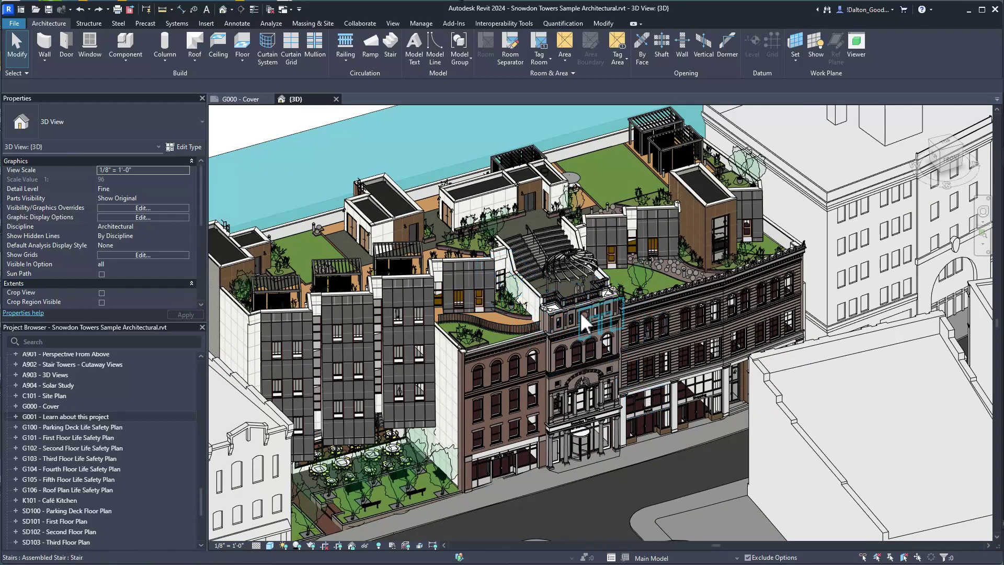
{"action": "scroll", "coordinate": [576, 306], "scroll_direction": "down", "scroll_amount": 2}
{"action": "middle_click_drag", "start_coordinate": [449, 172], "coordinate": [412, 171], "text": "shift"}
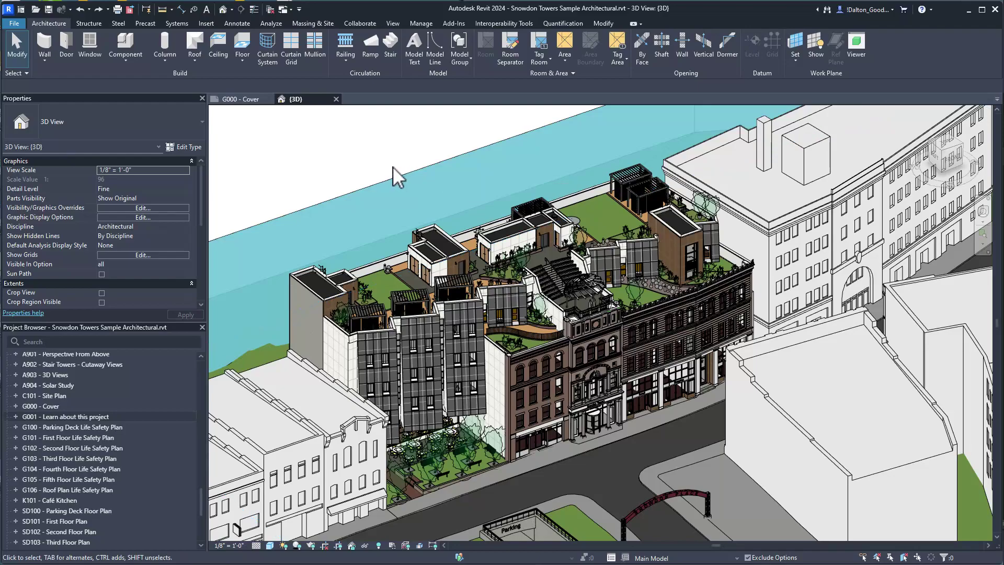
{"action": "middle_click_drag", "start_coordinate": [434, 167], "coordinate": [265, 123], "text": "shift"}
Step: Look at the Sample Files open option and the sample models and families on the Home screen, returning to the 3D view
{"action": "left_click", "coordinate": [16, 23]}
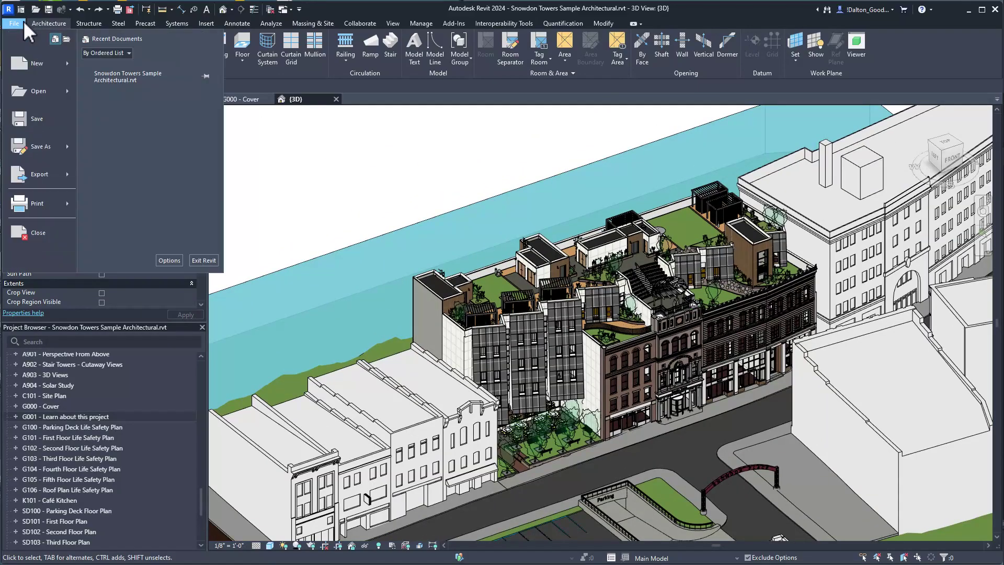
{"action": "mouse_move", "coordinate": [40, 91]}
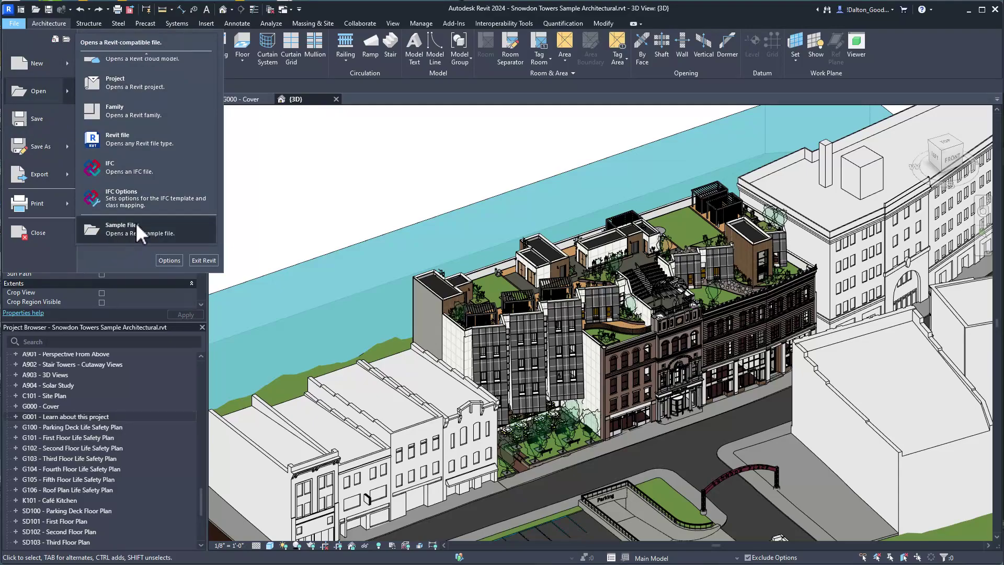
{"action": "left_click", "coordinate": [54, 39]}
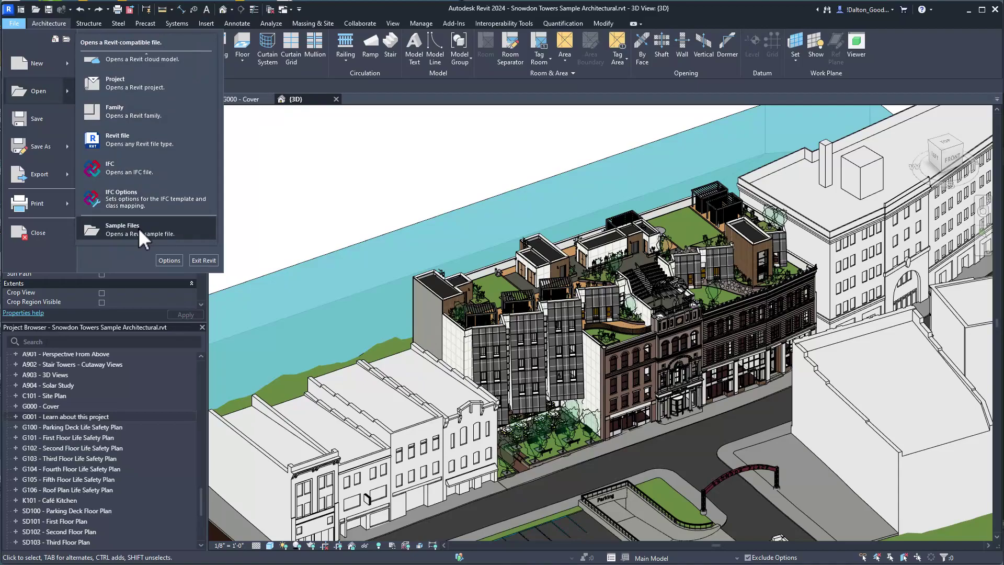
{"action": "left_click", "coordinate": [19, 10]}
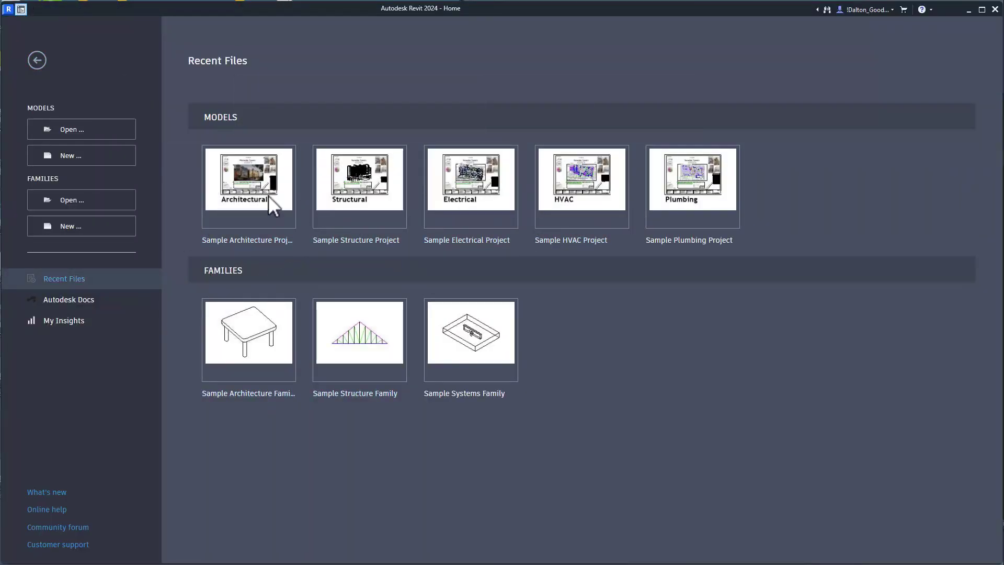
{"action": "left_click", "coordinate": [20, 9]}
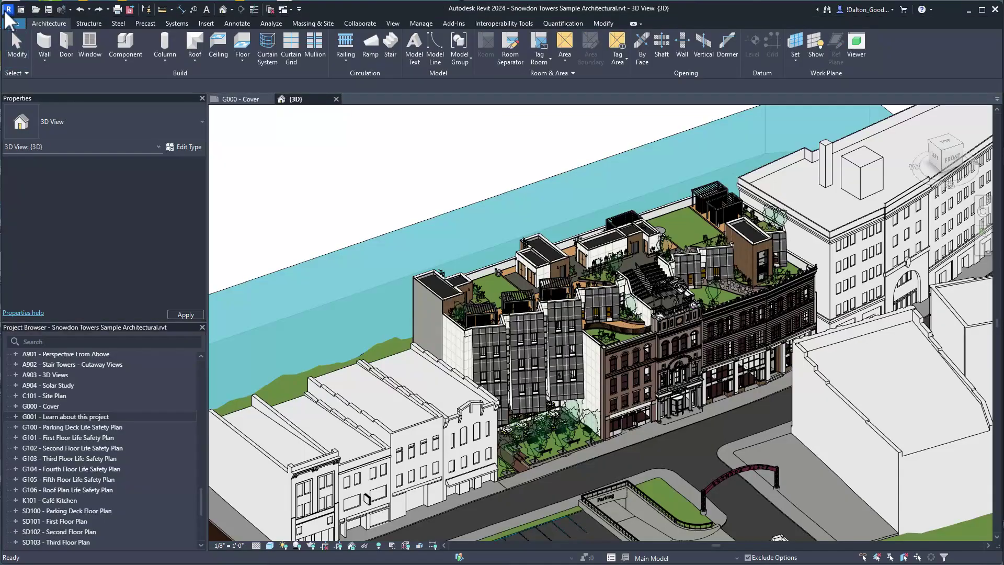
Step: Bring up the sample file chooser and look through the Revit files in the Samples folder
{"action": "left_click", "coordinate": [16, 24]}
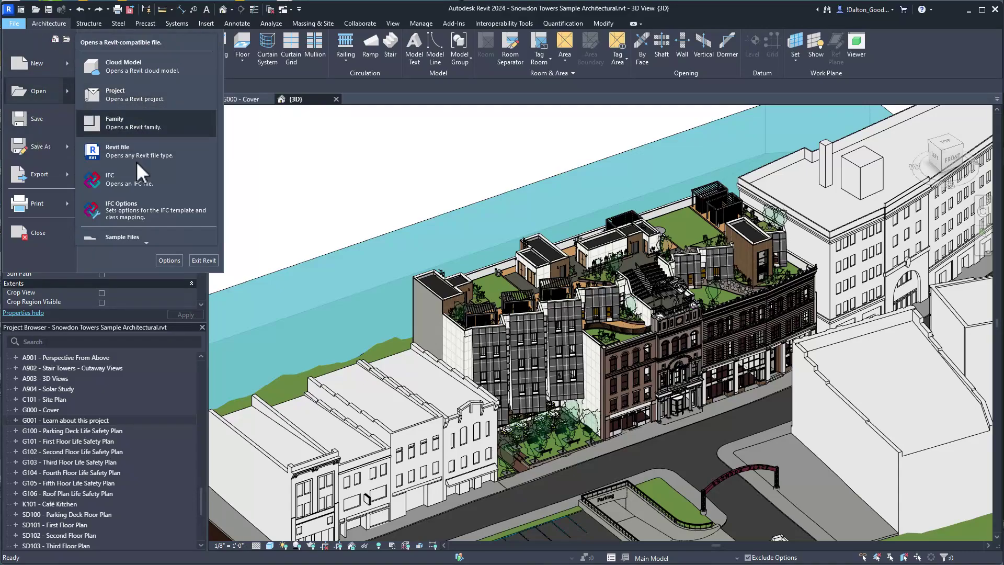
{"action": "left_click", "coordinate": [136, 231]}
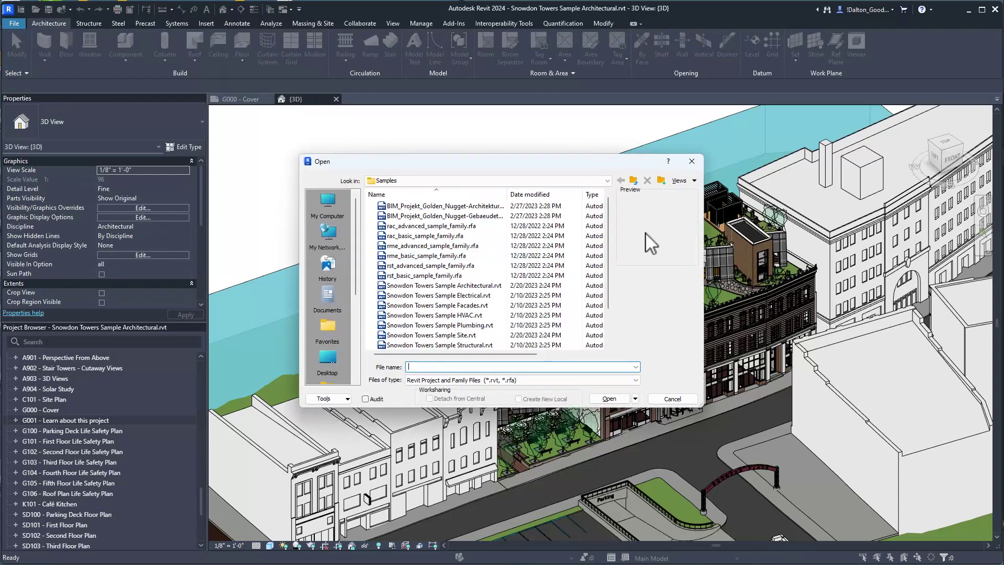
{"action": "scroll", "coordinate": [445, 246], "scroll_direction": "down", "scroll_amount": 2}
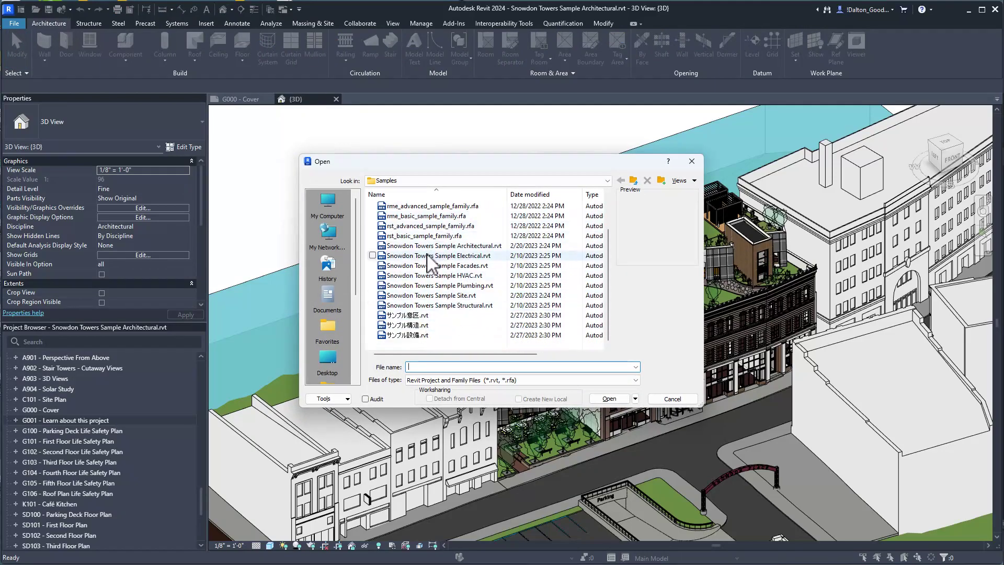
{"action": "scroll", "coordinate": [426, 319], "scroll_direction": "up", "scroll_amount": 2}
{"action": "scroll", "coordinate": [416, 318], "scroll_direction": "down", "scroll_amount": 2}
Step: Preview several sample files, from サンプル意匠.rvt through the Snowdon Towers models to BIM_Projekt_Golden_Nugget-Architektur_und_Ingenieurbau.rvt
{"action": "left_click", "coordinate": [415, 316]}
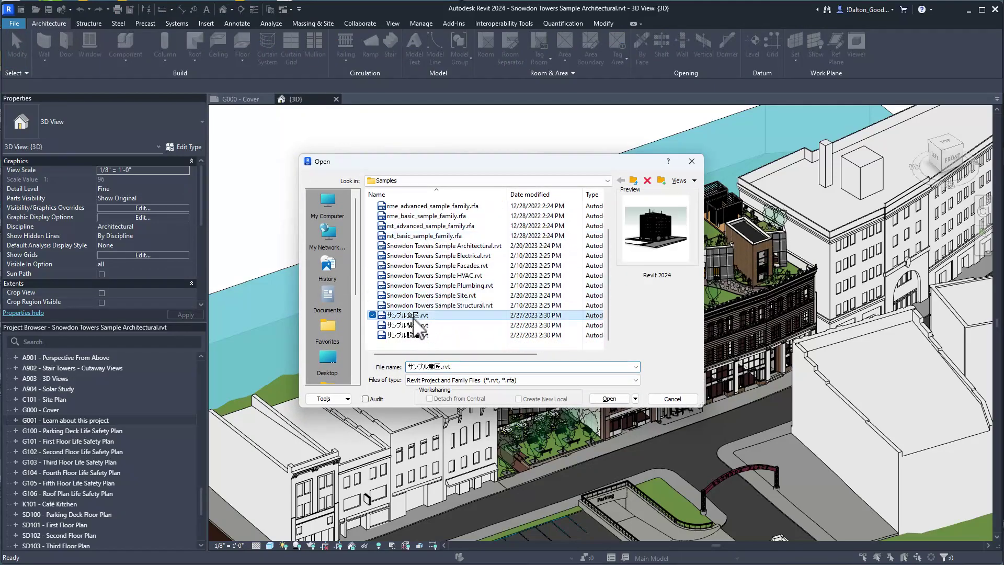
{"action": "left_click", "coordinate": [413, 325]}
{"action": "left_click", "coordinate": [434, 286]}
{"action": "left_click", "coordinate": [434, 246]}
{"action": "left_click", "coordinate": [426, 235]}
{"action": "scroll", "coordinate": [426, 235], "scroll_direction": "up", "scroll_amount": 2}
{"action": "left_click", "coordinate": [426, 235]}
{"action": "left_click", "coordinate": [419, 205]}
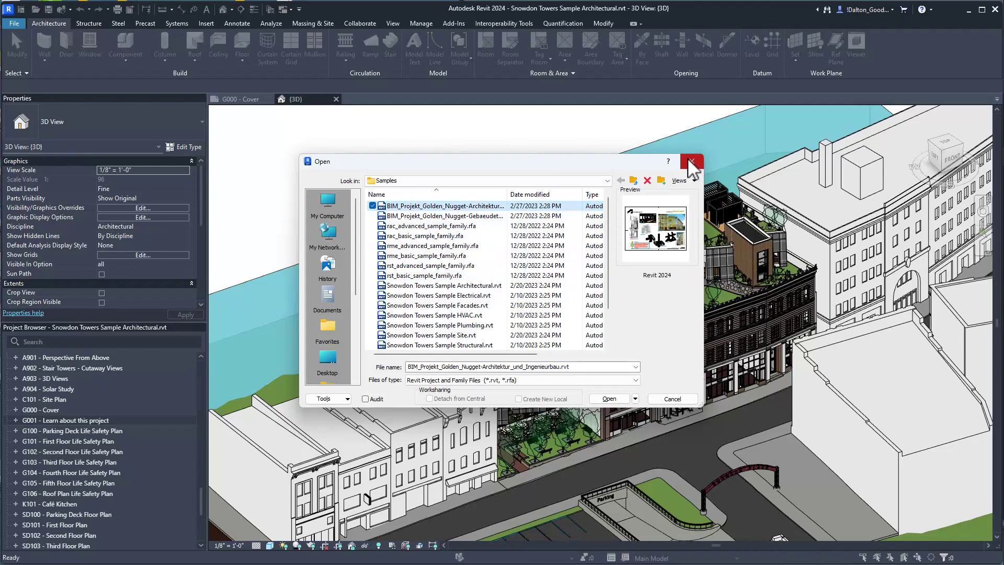
Step: Preview rme_basic_sample_family.rfa and Snowdon Towers Sample Facades.rvt in the Samples folder
{"action": "scroll", "coordinate": [539, 254], "scroll_direction": "down", "scroll_amount": 1}
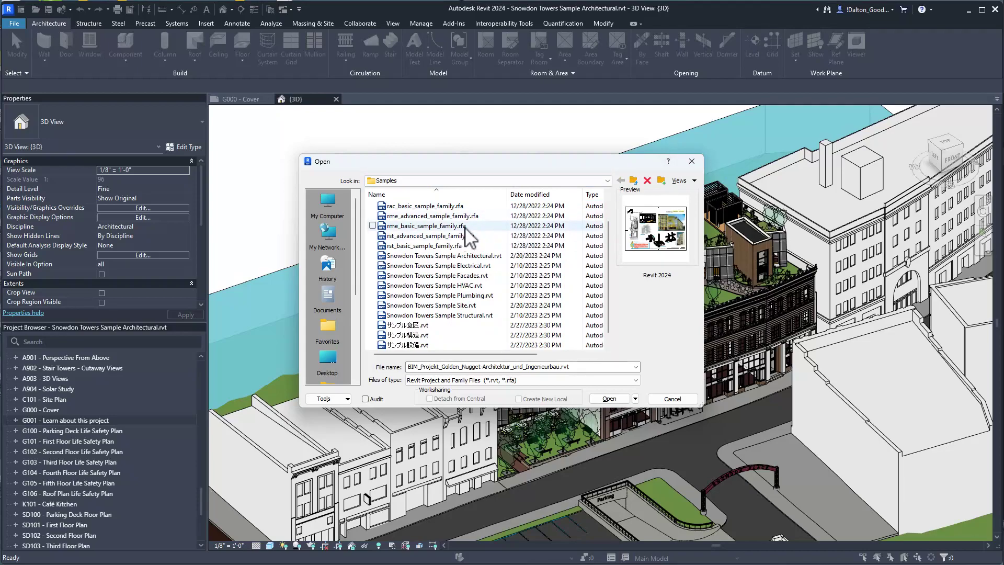
{"action": "scroll", "coordinate": [466, 265], "scroll_direction": "up", "scroll_amount": 1}
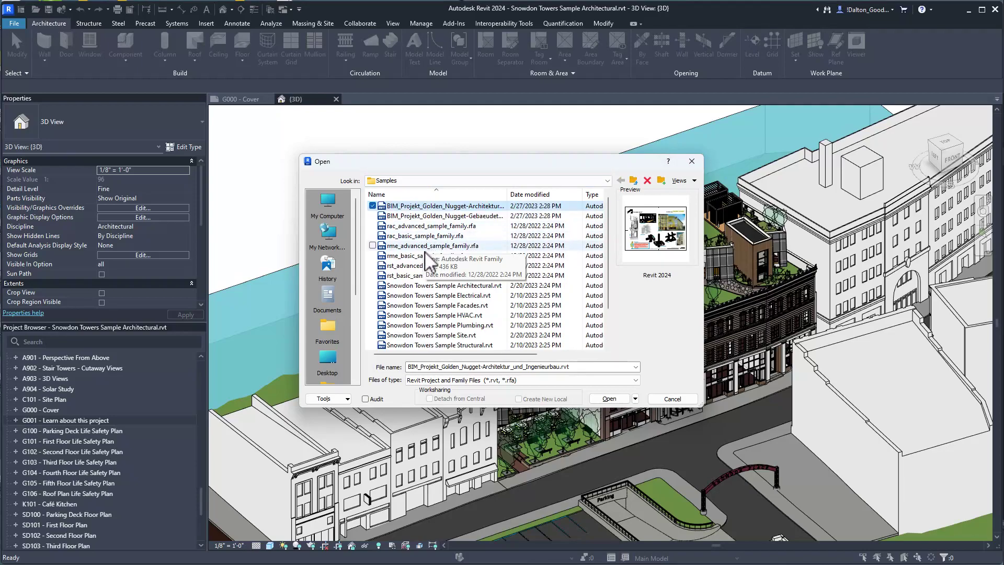
{"action": "left_click", "coordinate": [426, 256]}
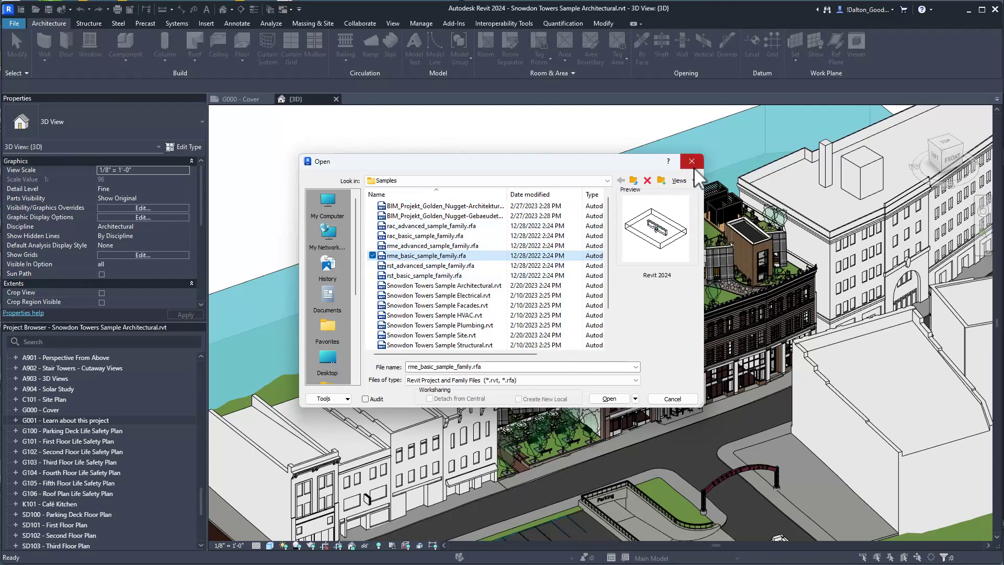
{"action": "left_click", "coordinate": [473, 316]}
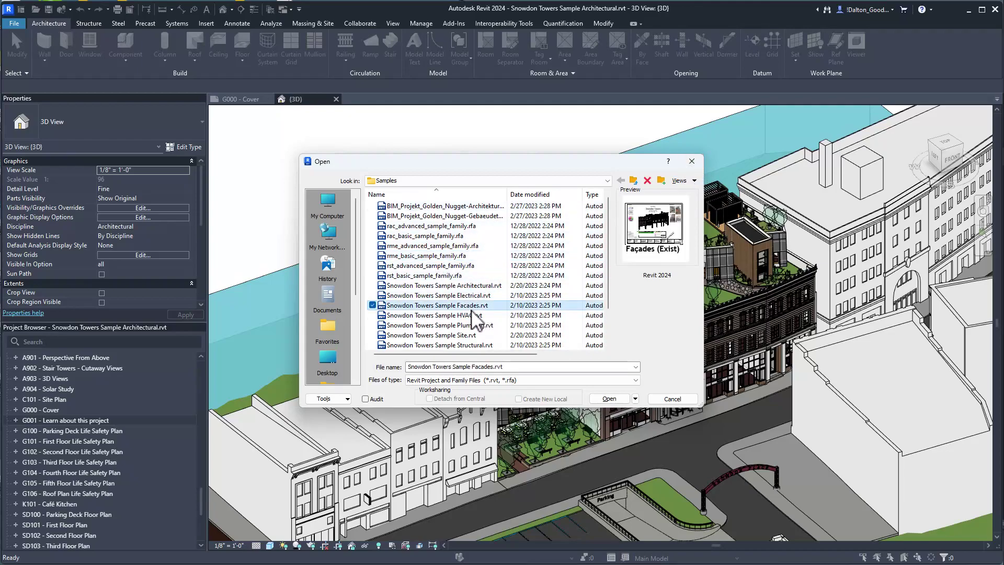
Step: Preview Snowdon Towers Sample Site.rvt in the Samples folder and dismiss the file chooser without opening a file
{"action": "left_click", "coordinate": [469, 334]}
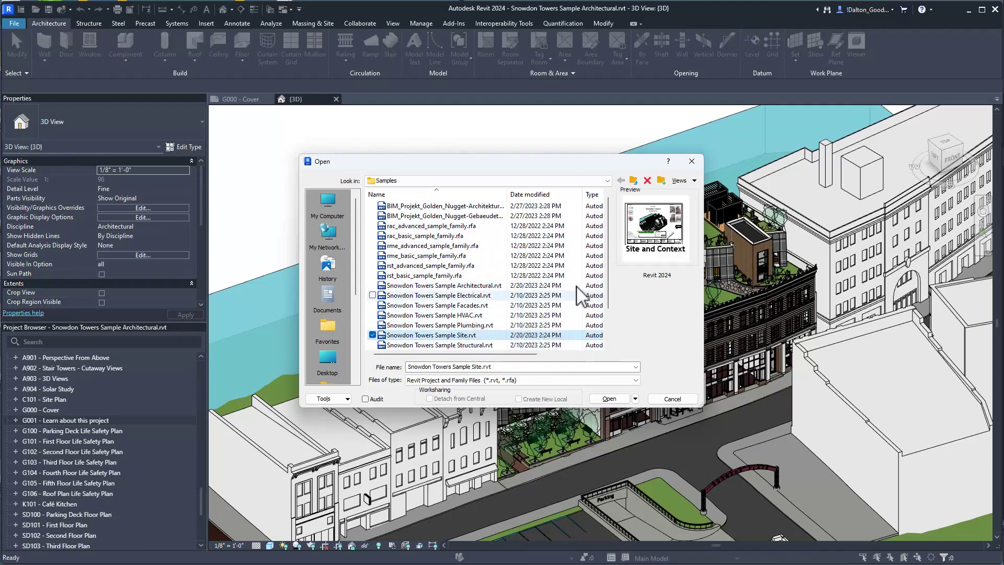
{"action": "left_click", "coordinate": [691, 161]}
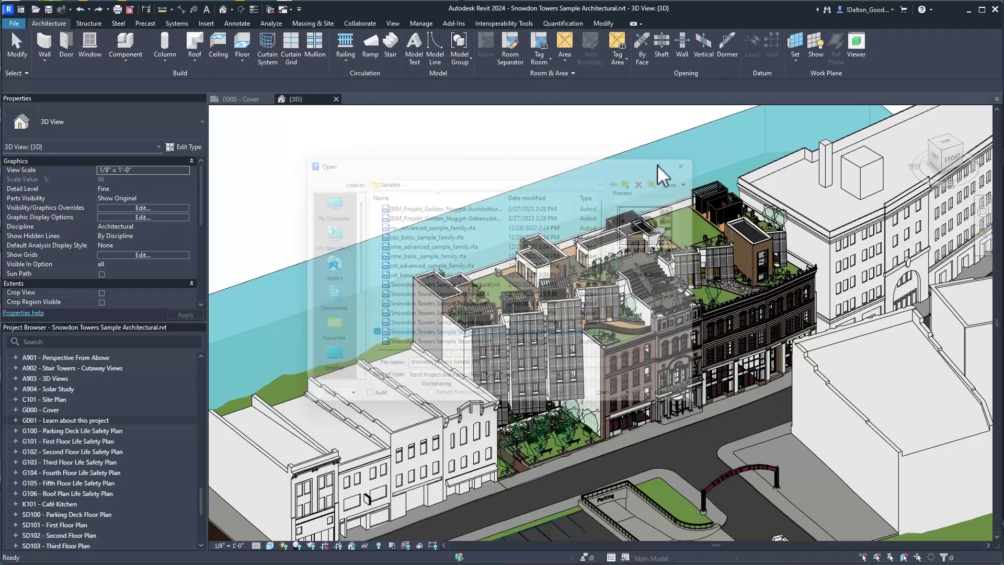
Step: Examine the Snowdon Towers site as a whole in the 3D view and look through the project's sheets and links
{"action": "left_click", "coordinate": [92, 344]}
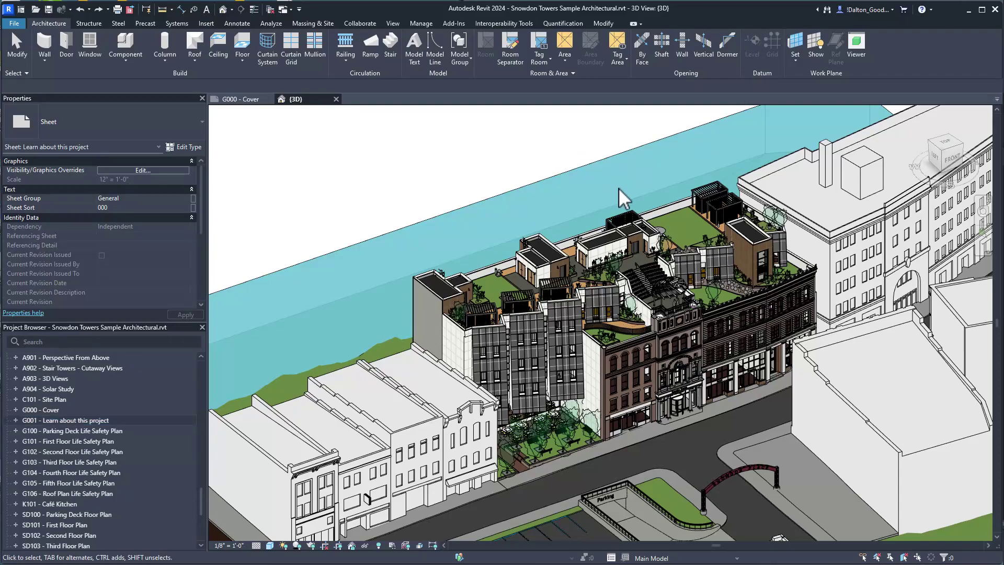
{"action": "scroll", "coordinate": [511, 191], "scroll_direction": "down", "scroll_amount": 3}
{"action": "middle_click_drag", "start_coordinate": [491, 181], "coordinate": [510, 208]}
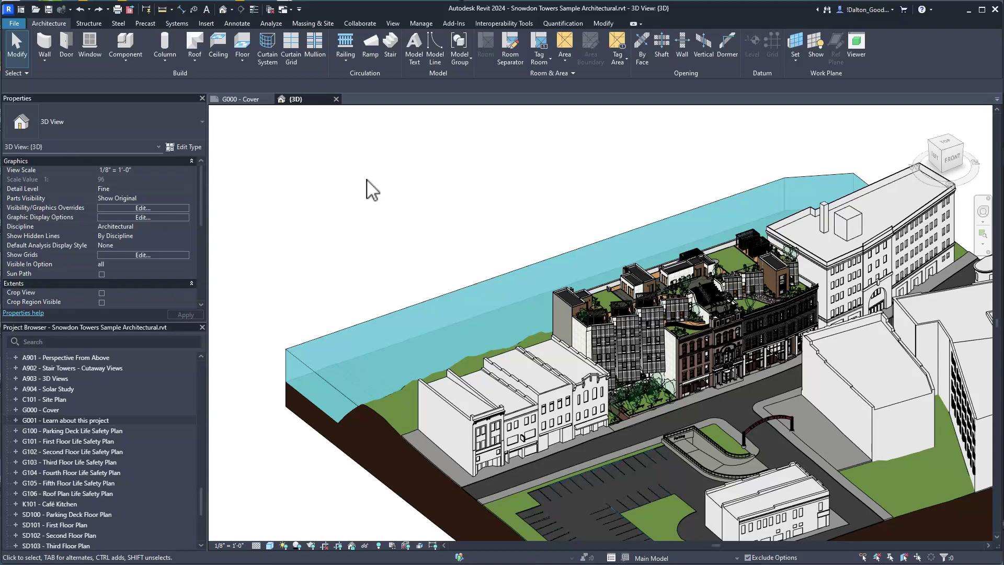
{"action": "middle_click_drag", "start_coordinate": [457, 224], "coordinate": [528, 233], "text": "shift"}
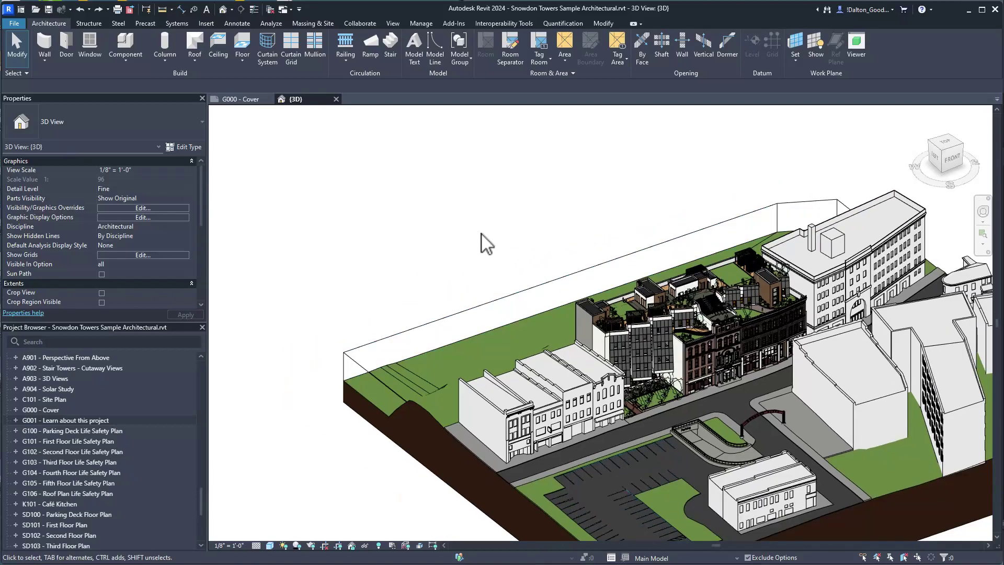
{"action": "scroll", "coordinate": [541, 218], "scroll_direction": "down", "scroll_amount": 2}
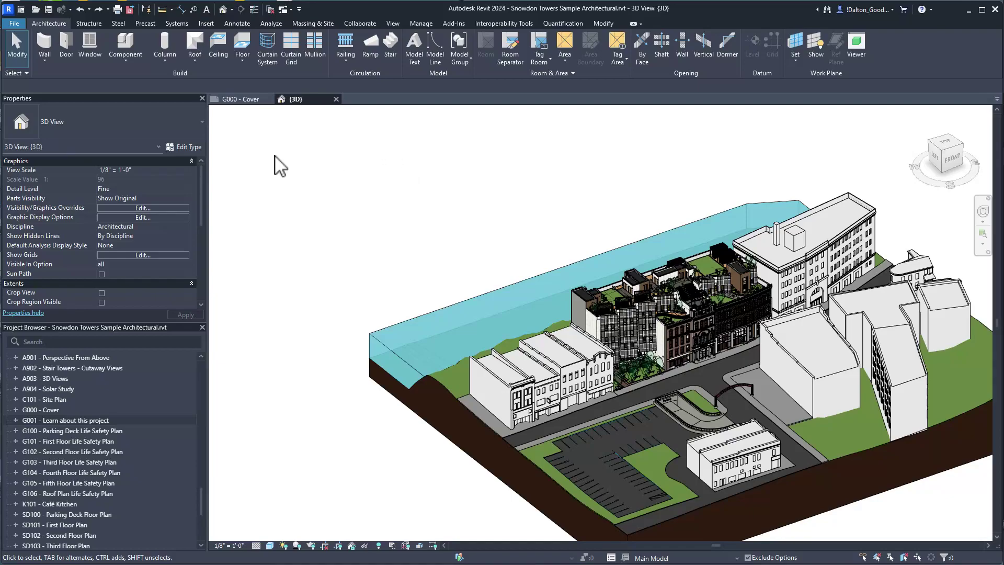
{"action": "scroll", "coordinate": [96, 408], "scroll_direction": "down", "scroll_amount": 3}
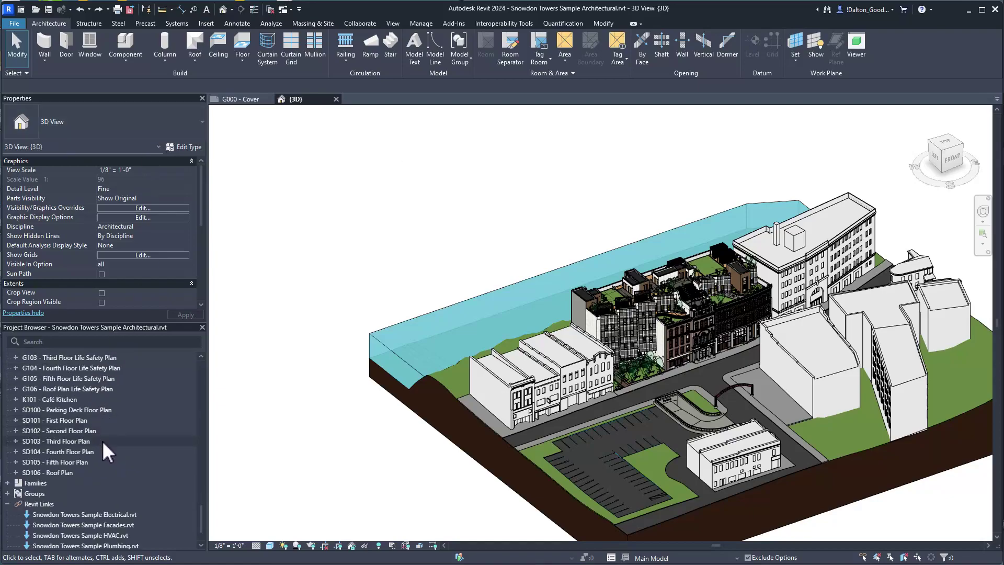
{"action": "scroll", "coordinate": [102, 441], "scroll_direction": "up", "scroll_amount": 8}
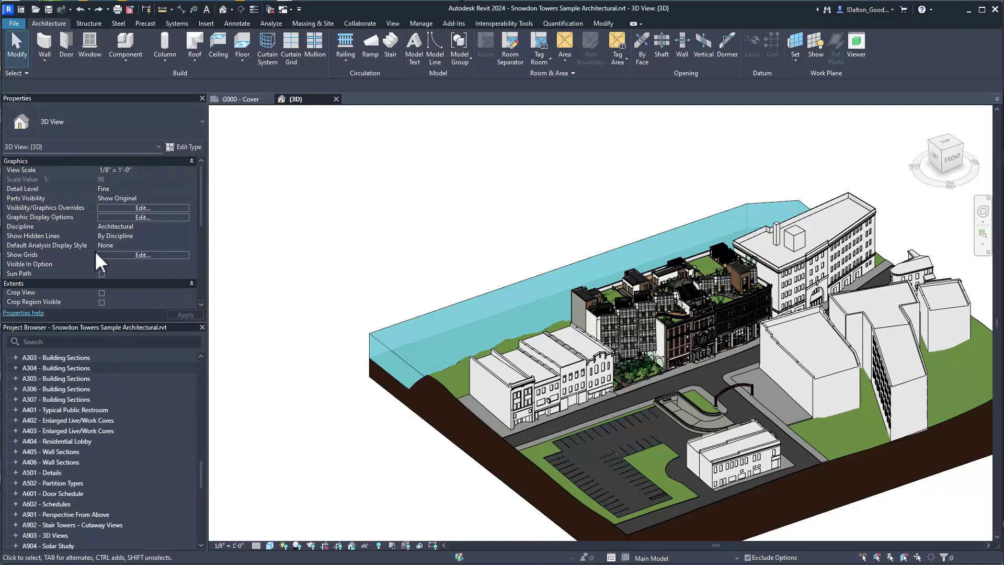
Step: Look at the Home screen again and return to the open 3D view
{"action": "left_click", "coordinate": [18, 11]}
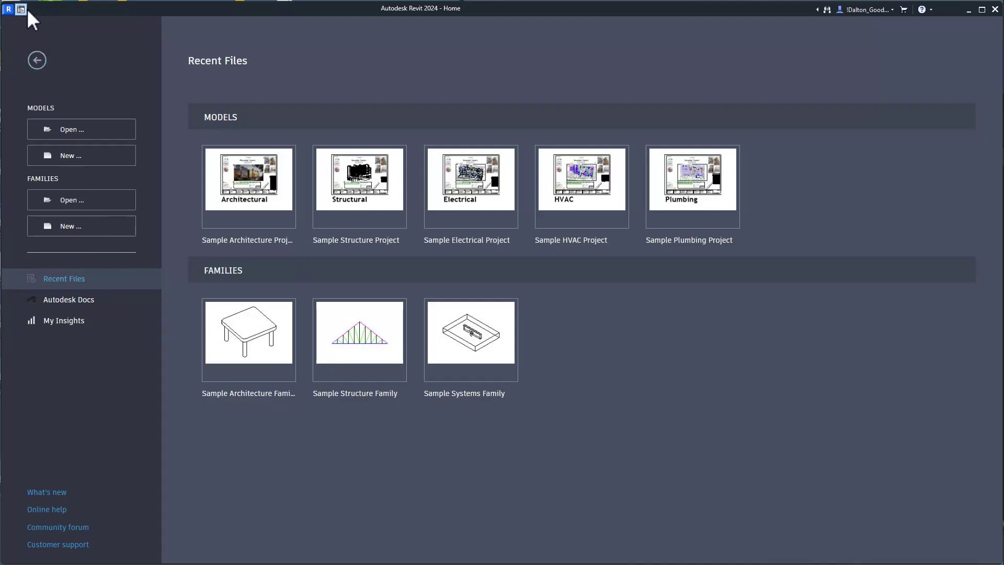
{"action": "left_click", "coordinate": [11, 8]}
{"action": "left_click", "coordinate": [20, 9]}
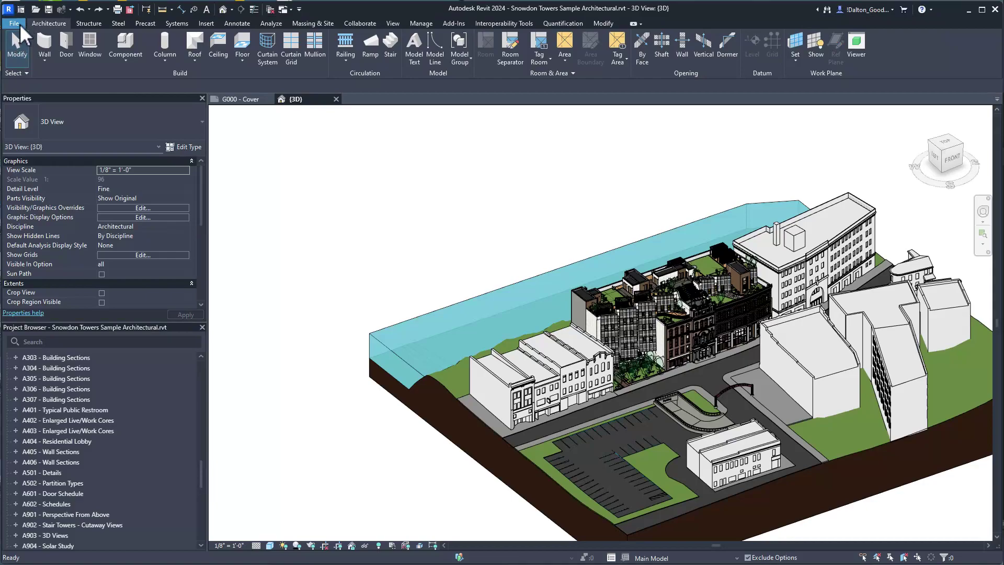
Step: Bring up the program options and examine the Graphics and Colors settings, including the canvas color scheme choices
{"action": "left_click", "coordinate": [18, 23]}
{"action": "left_click", "coordinate": [165, 259]}
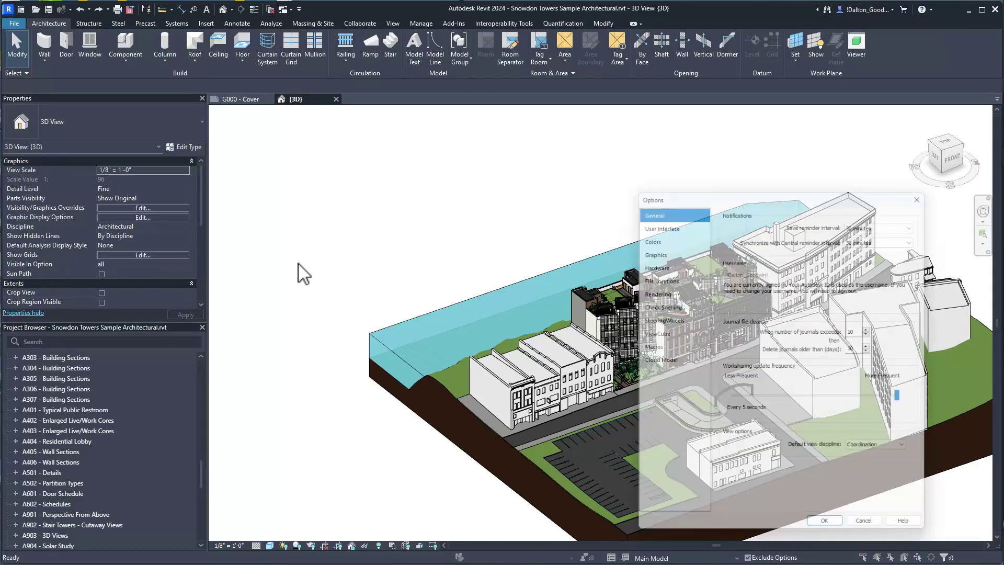
{"action": "left_click", "coordinate": [661, 234]}
{"action": "left_click_drag", "start_coordinate": [739, 190], "coordinate": [505, 144]}
{"action": "left_click", "coordinate": [450, 204]}
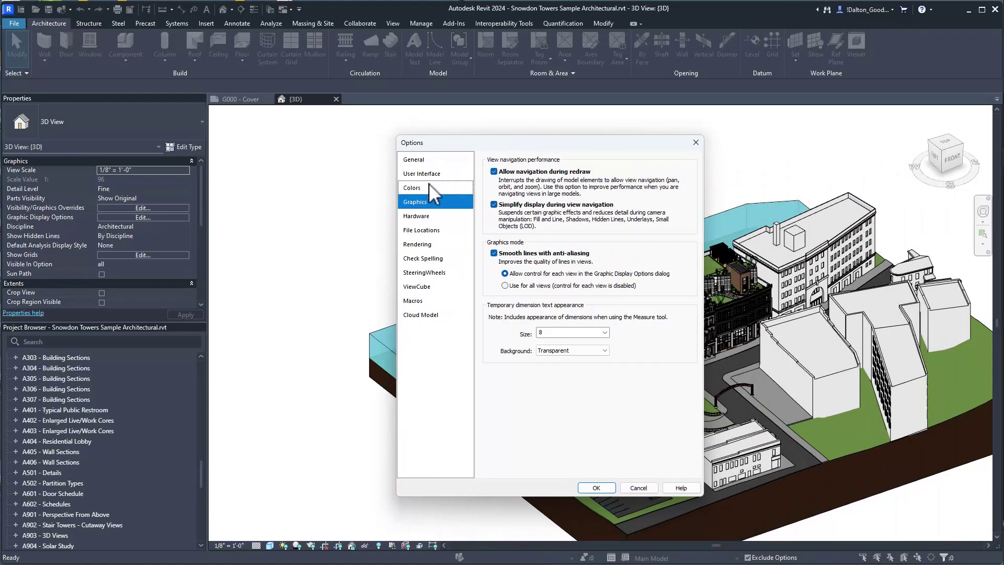
{"action": "left_click", "coordinate": [430, 190]}
{"action": "left_click_drag", "start_coordinate": [509, 140], "coordinate": [418, 129]}
{"action": "left_click", "coordinate": [511, 197]}
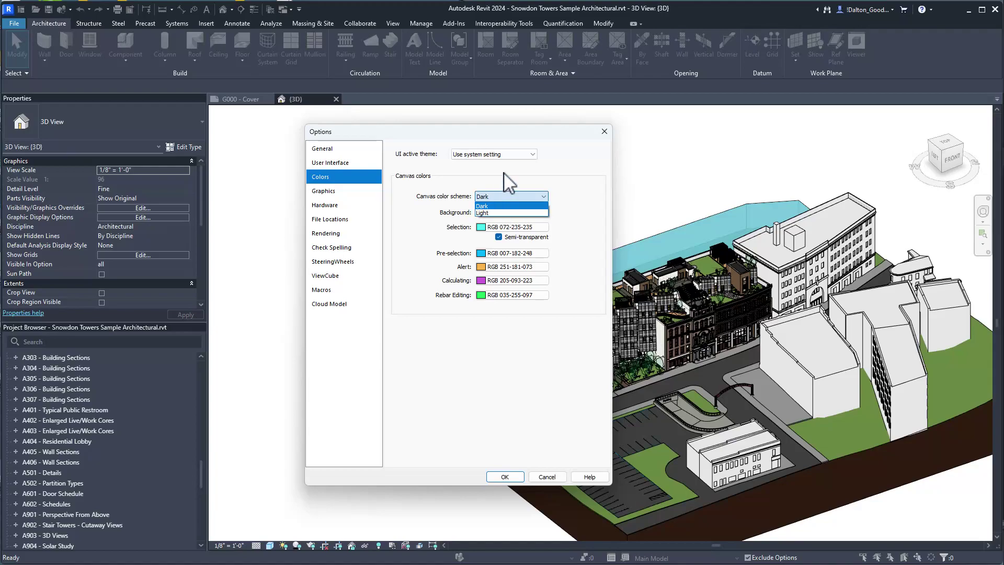
{"action": "left_click", "coordinate": [521, 181]}
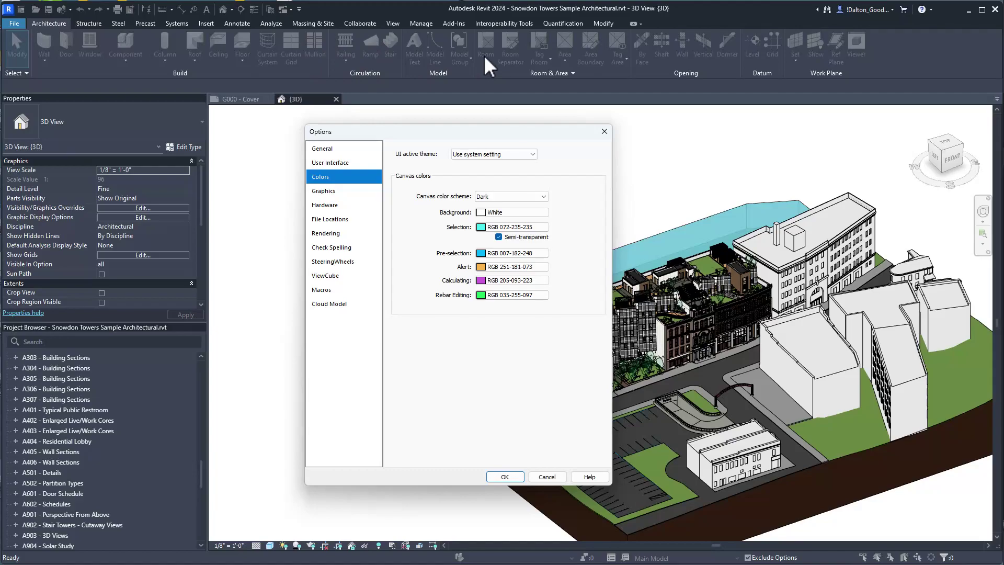
Step: Inspect the color choices for the canvas background and dismiss them without picking a new color
{"action": "left_click", "coordinate": [526, 213]}
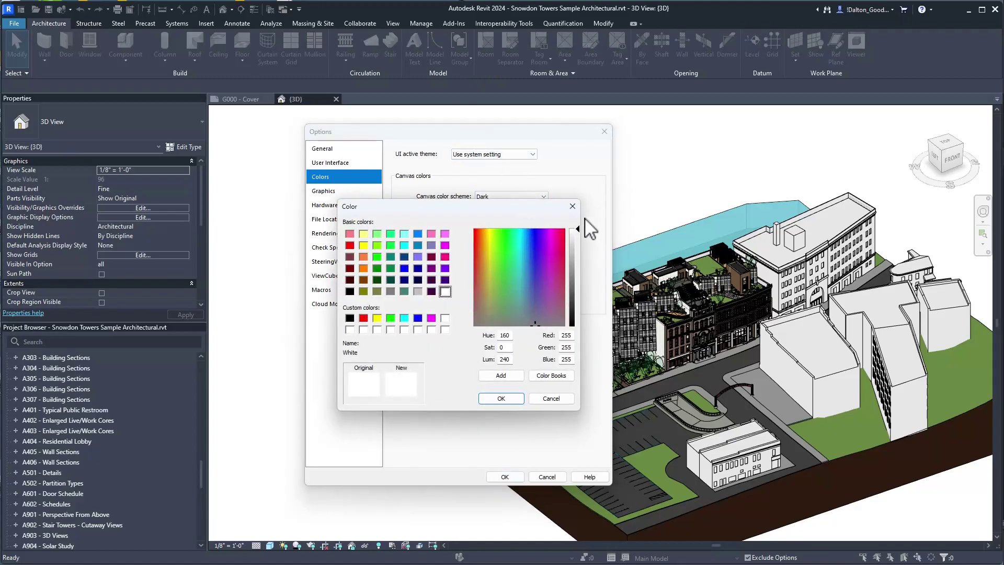
{"action": "left_click", "coordinate": [573, 206]}
{"action": "left_click", "coordinate": [512, 212]}
{"action": "left_click", "coordinate": [572, 206]}
Step: Try the Light canvas color scheme and return the scheme to Dark
{"action": "left_click", "coordinate": [531, 197]}
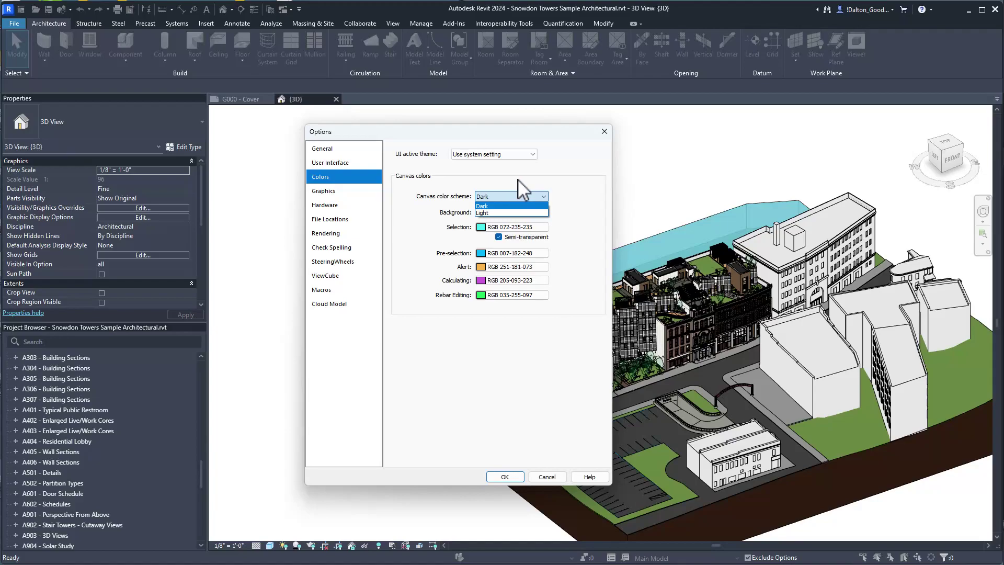
{"action": "left_click", "coordinate": [498, 213]}
{"action": "left_click", "coordinate": [525, 198]}
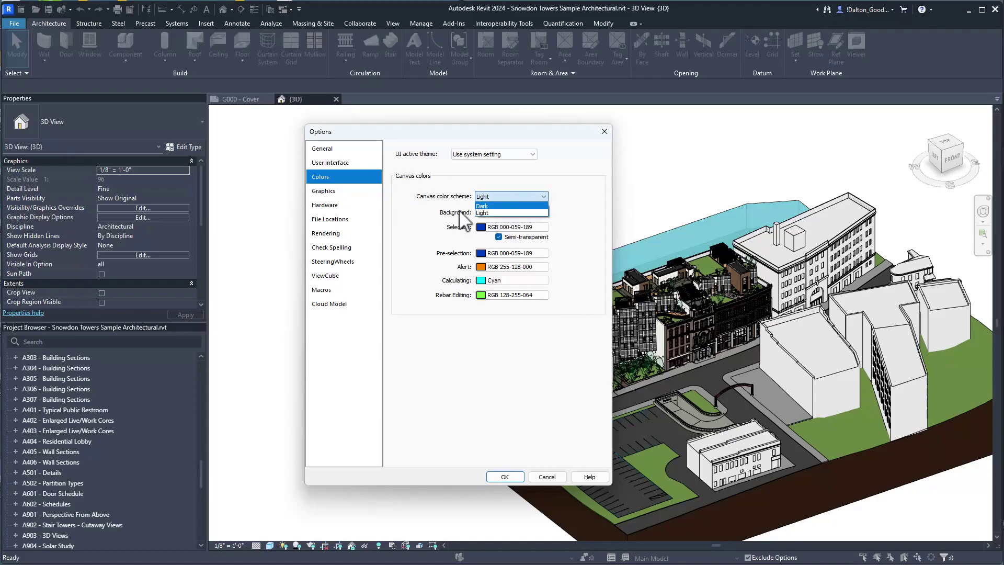
{"action": "left_click", "coordinate": [499, 206]}
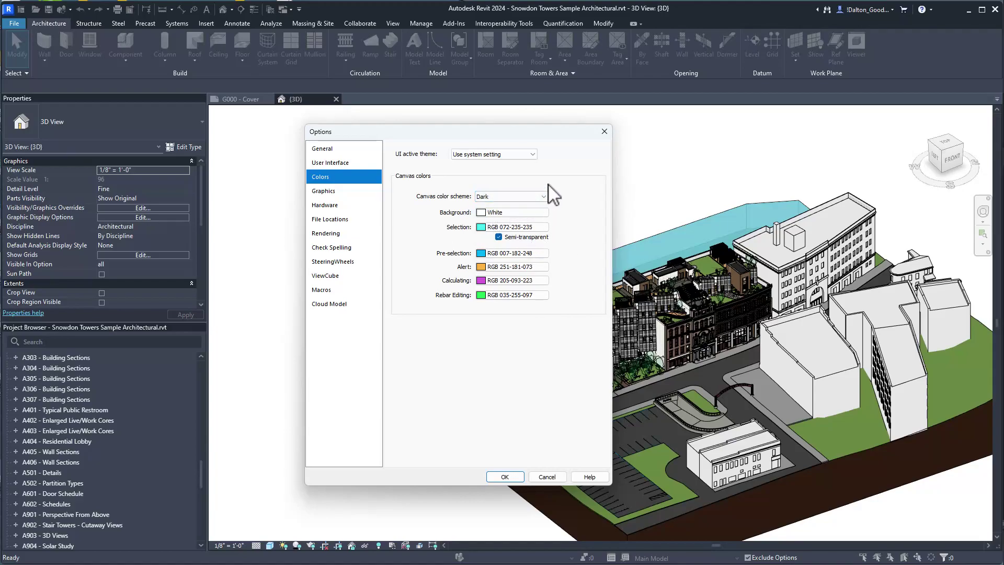
Step: Check the canvas background color picker once more, dismiss the options unchanged and look over the whole site model
{"action": "left_click", "coordinate": [500, 212]}
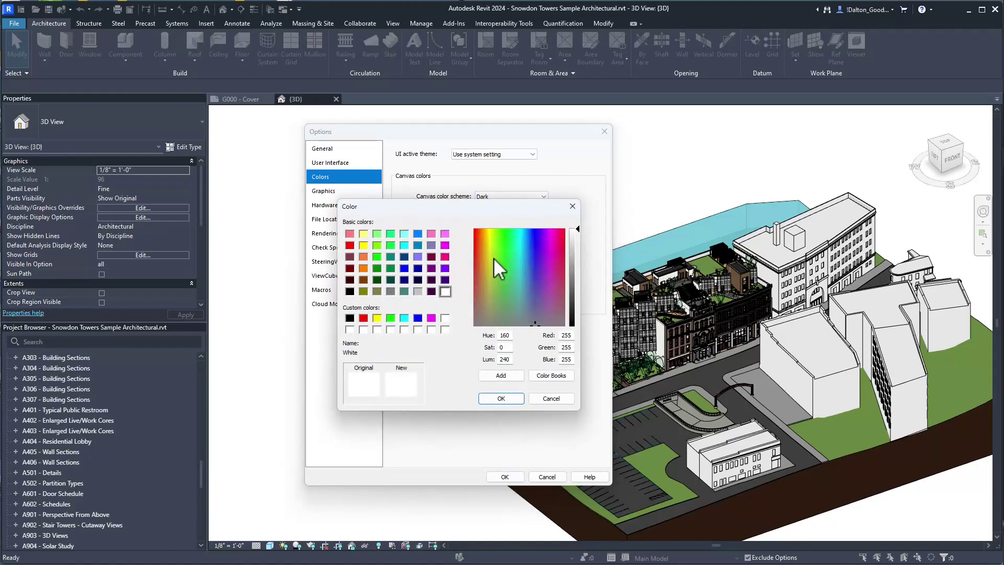
{"action": "left_click", "coordinate": [573, 206]}
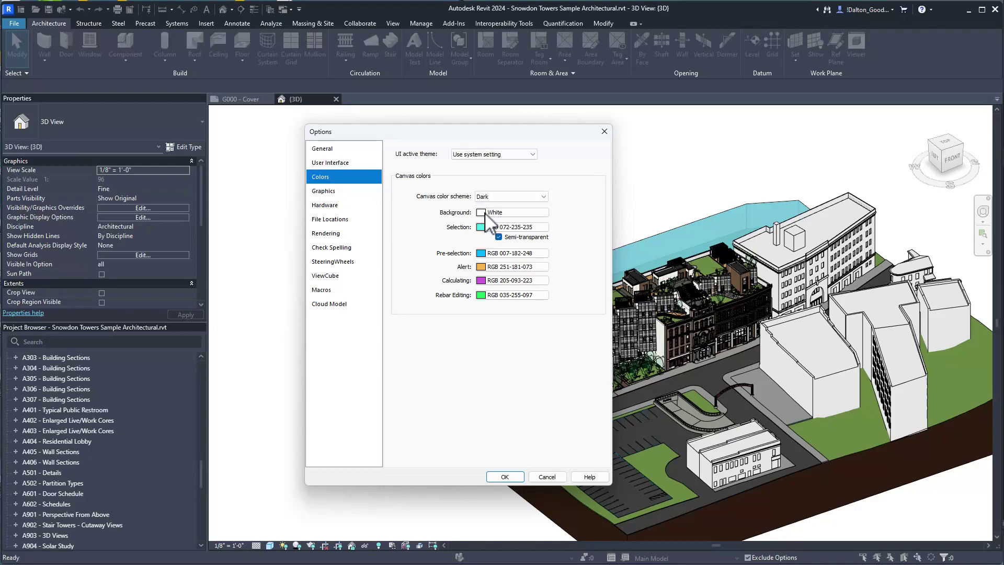
{"action": "left_click", "coordinate": [604, 131]}
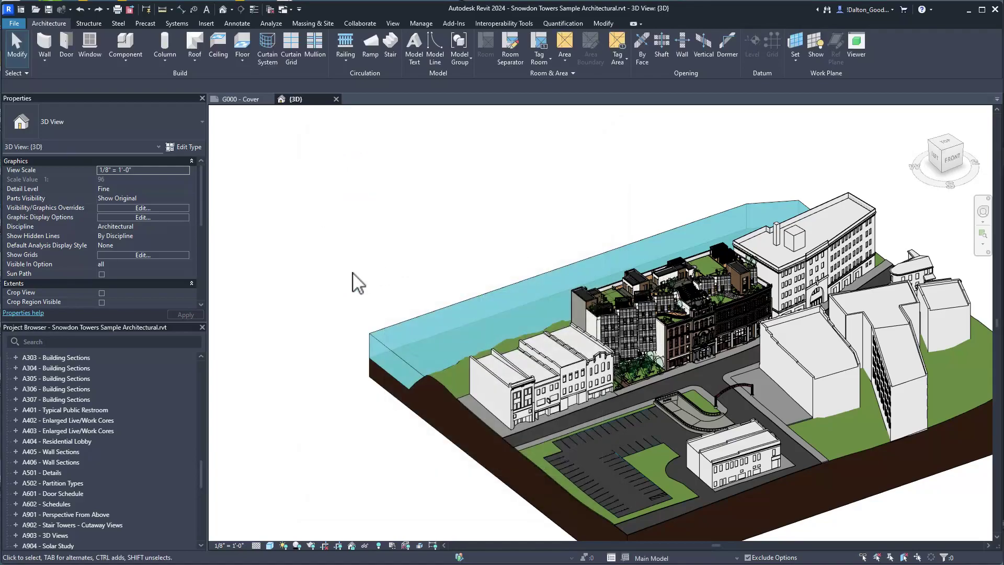
{"action": "middle_click_drag", "start_coordinate": [416, 248], "coordinate": [541, 260]}
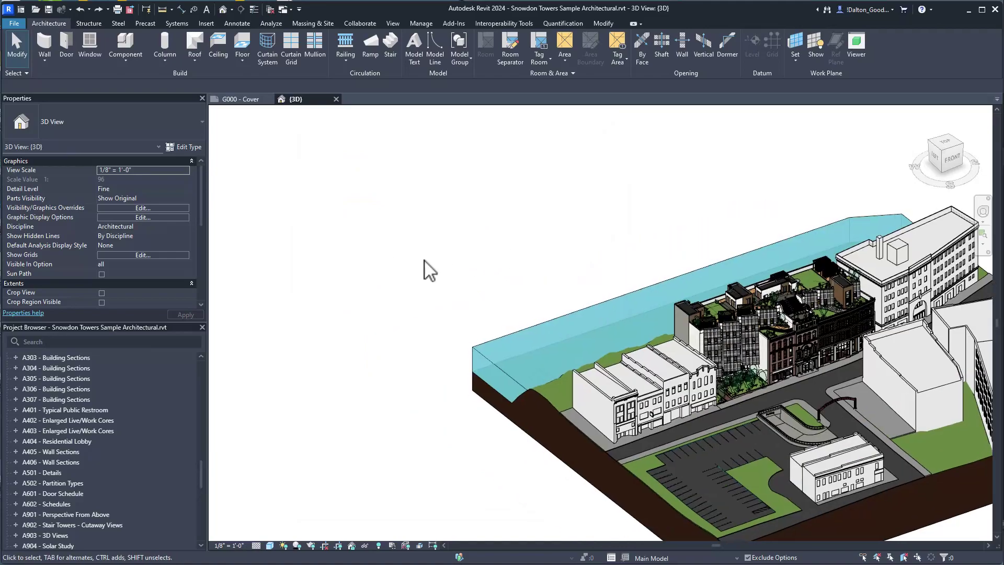
{"action": "middle_click_drag", "start_coordinate": [426, 269], "coordinate": [354, 254]}
{"action": "scroll", "coordinate": [354, 254], "scroll_direction": "down", "scroll_amount": 2}
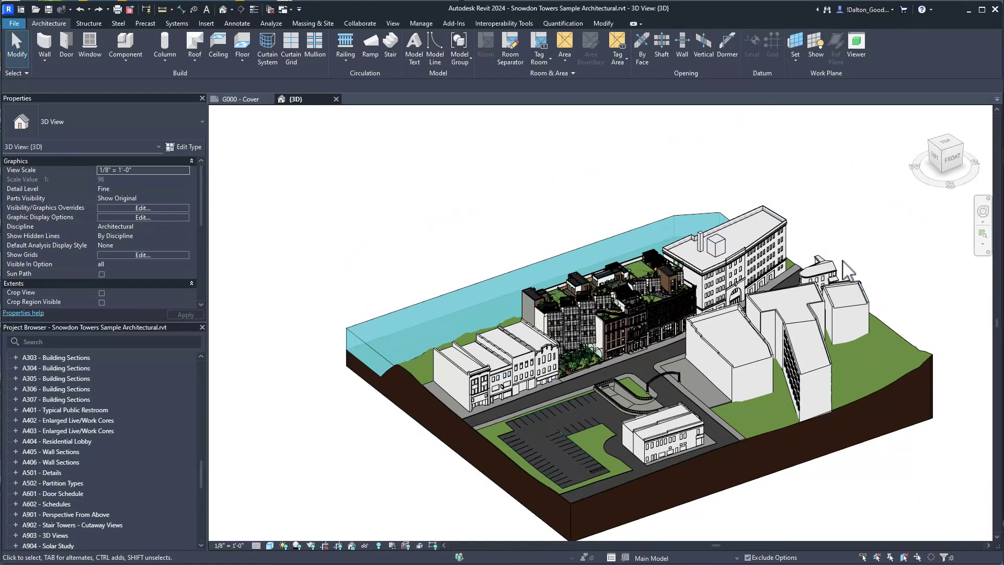
Step: Search the project for g100 and open the sheet G100 - Parking Deck Life Safety Plan
{"action": "left_click", "coordinate": [103, 342]}
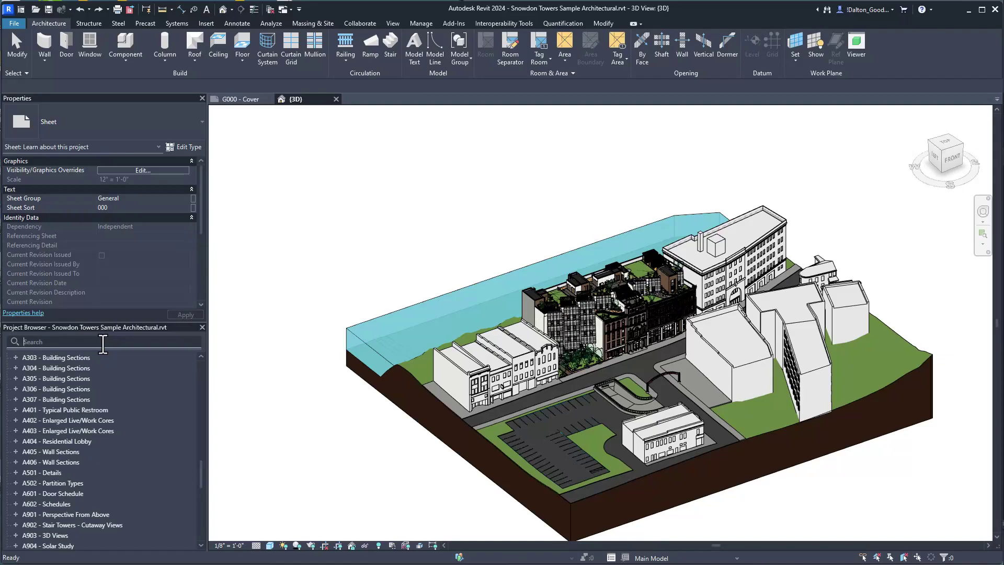
{"action": "type", "text": "g100"}
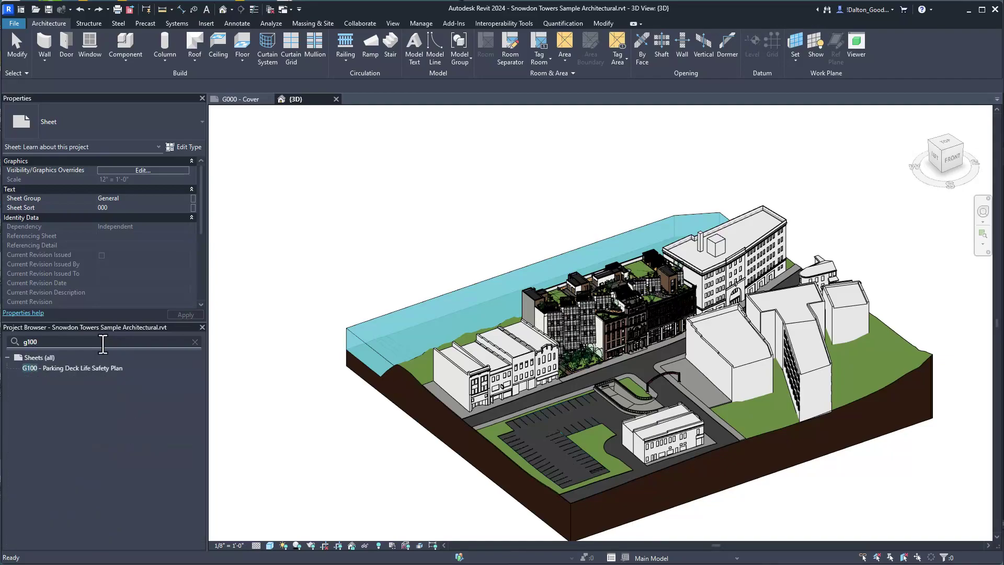
{"action": "left_click", "coordinate": [83, 366]}
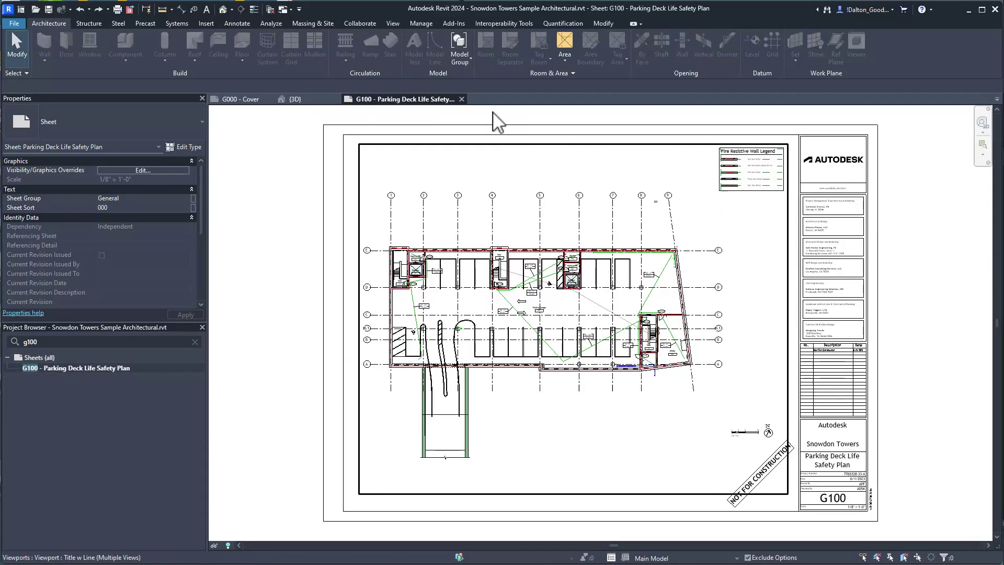
Step: Return to the G000 - Cover sheet and read its note on where to learn more about the project
{"action": "left_click", "coordinate": [242, 99]}
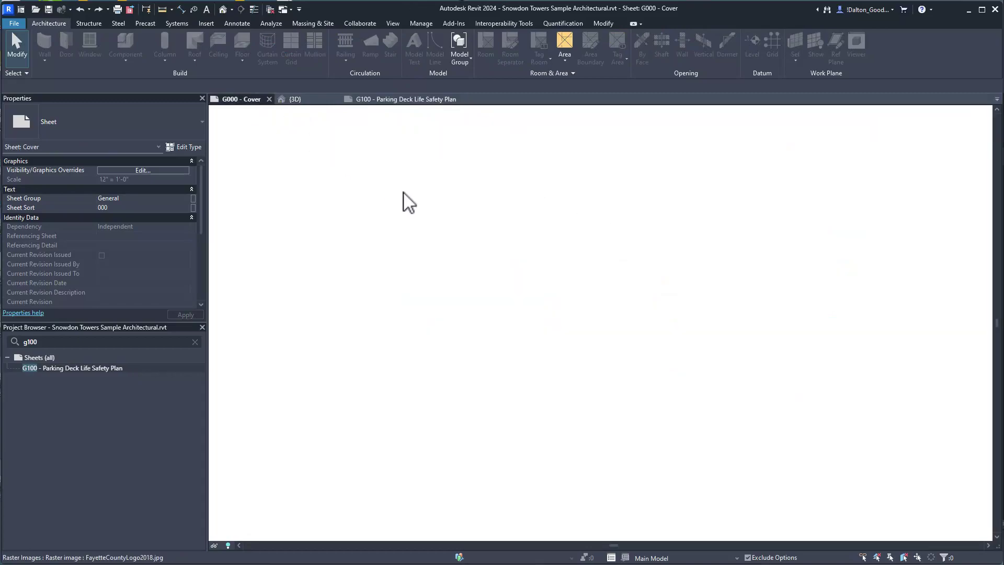
{"action": "scroll", "coordinate": [664, 304], "scroll_direction": "up", "scroll_amount": 4}
{"action": "scroll", "coordinate": [656, 379], "scroll_direction": "up", "scroll_amount": 4}
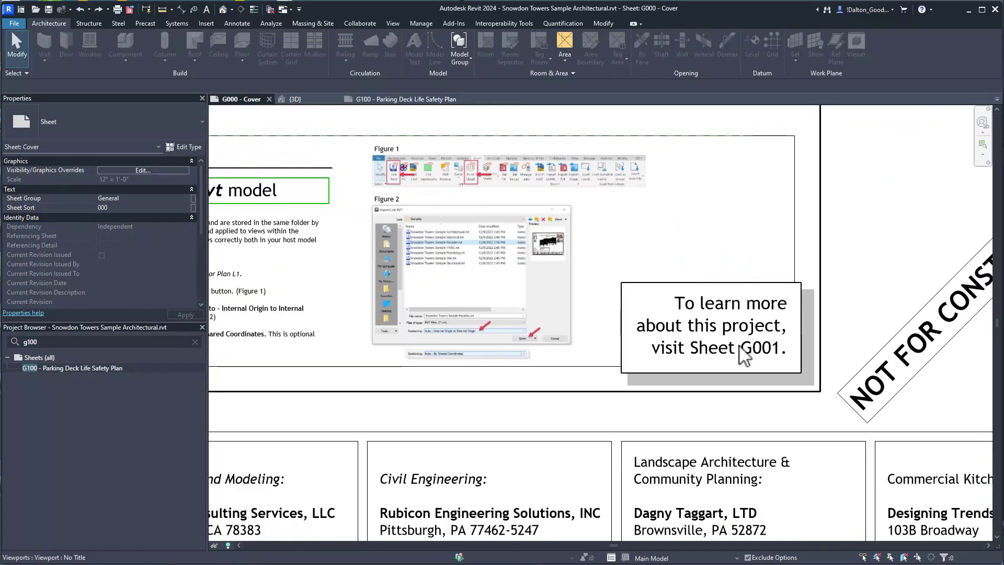
Step: Change the project search to g001 to find the sheet about the sample project
{"action": "left_click", "coordinate": [53, 368]}
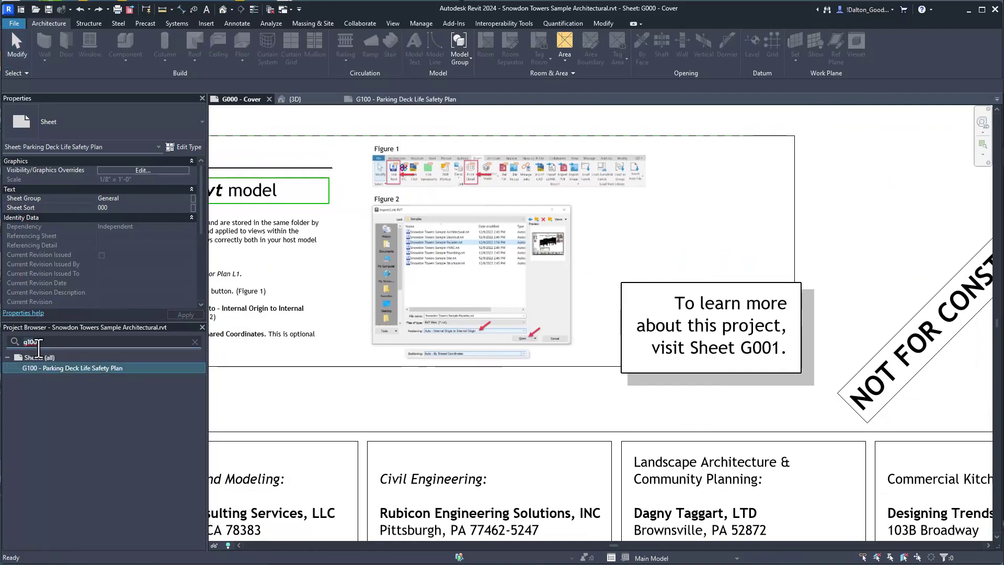
{"action": "key", "text": "BackSpace"}
{"action": "key", "text": "BackSpace"}
{"action": "key", "text": "BackSpace"}
{"action": "type", "text": "001"}
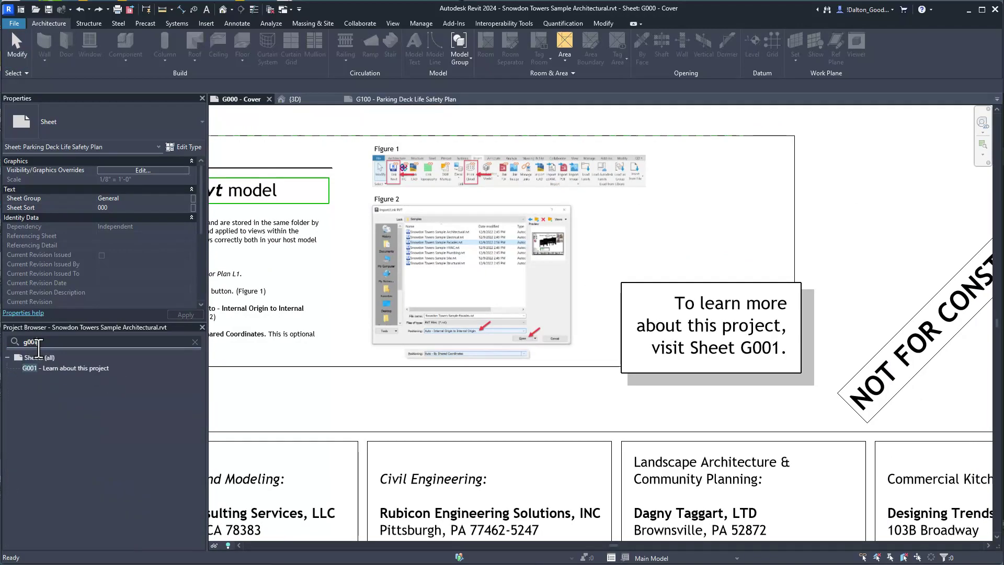
{"action": "left_click", "coordinate": [87, 369]}
{"action": "key", "text": "F2"}
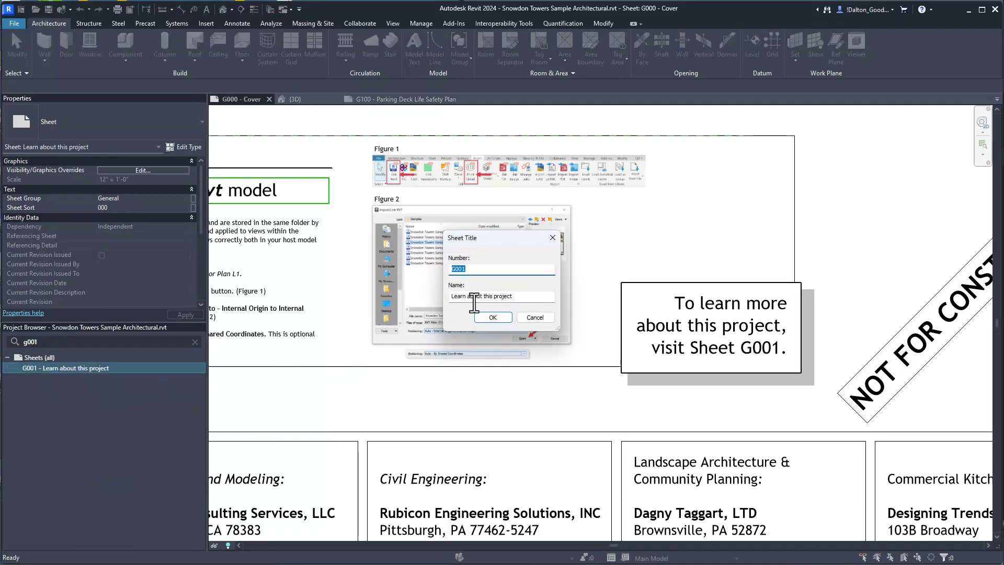
{"action": "left_click", "coordinate": [548, 320]}
Step: Open the sheet G001 - Learn about this project and view its contents
{"action": "double_click", "coordinate": [73, 368]}
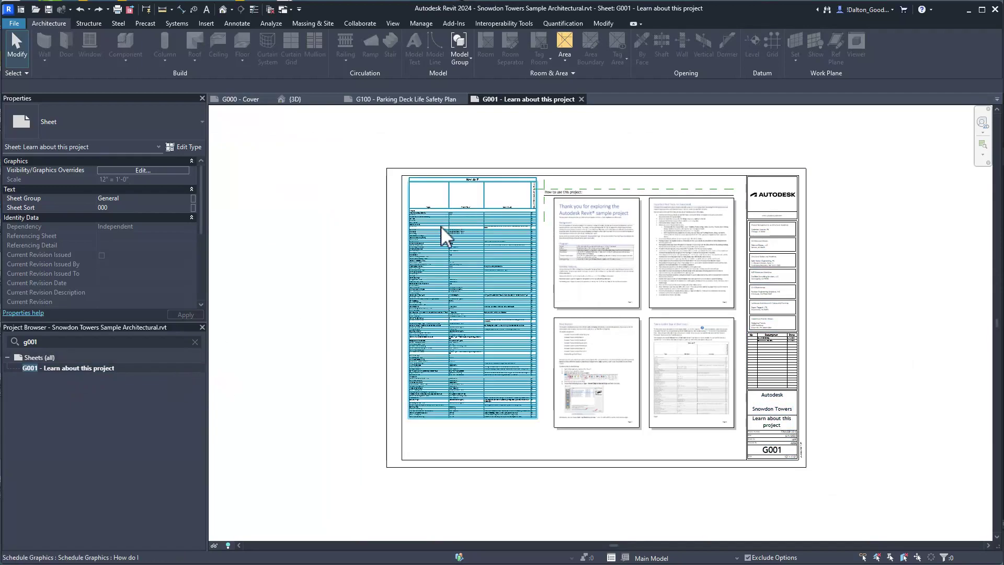
{"action": "middle_click_drag", "start_coordinate": [440, 223], "coordinate": [527, 222]}
Step: Shorten the project search to g and look through the schedules, sheets and views it lists
{"action": "left_click", "coordinate": [18, 343]}
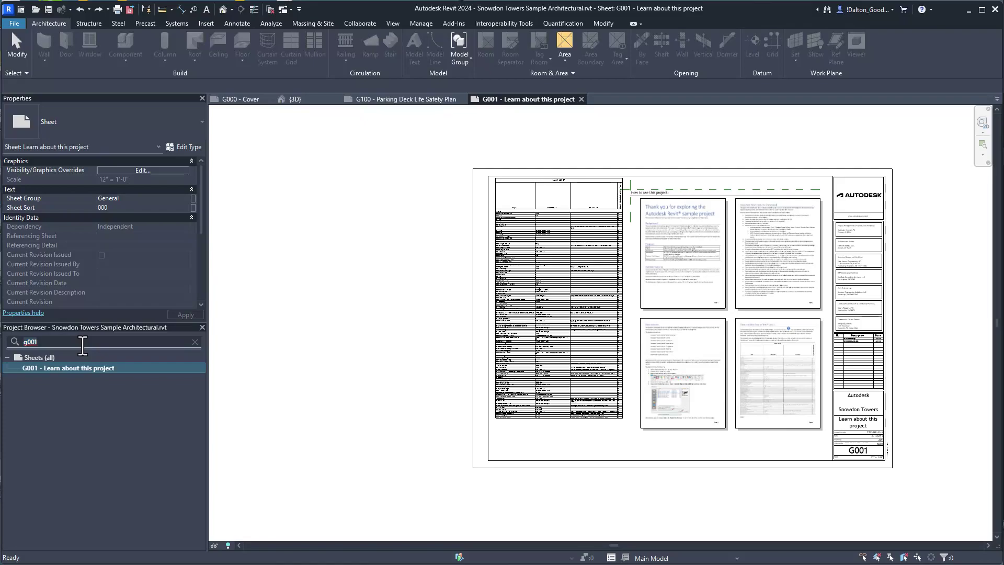
{"action": "type", "text": "g"}
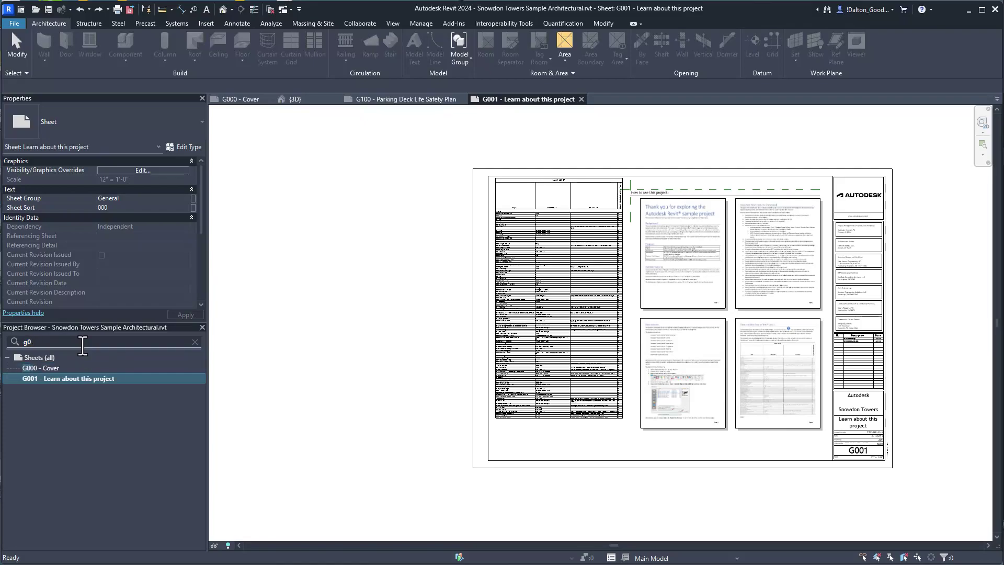
{"action": "scroll", "coordinate": [94, 437], "scroll_direction": "down", "scroll_amount": 15}
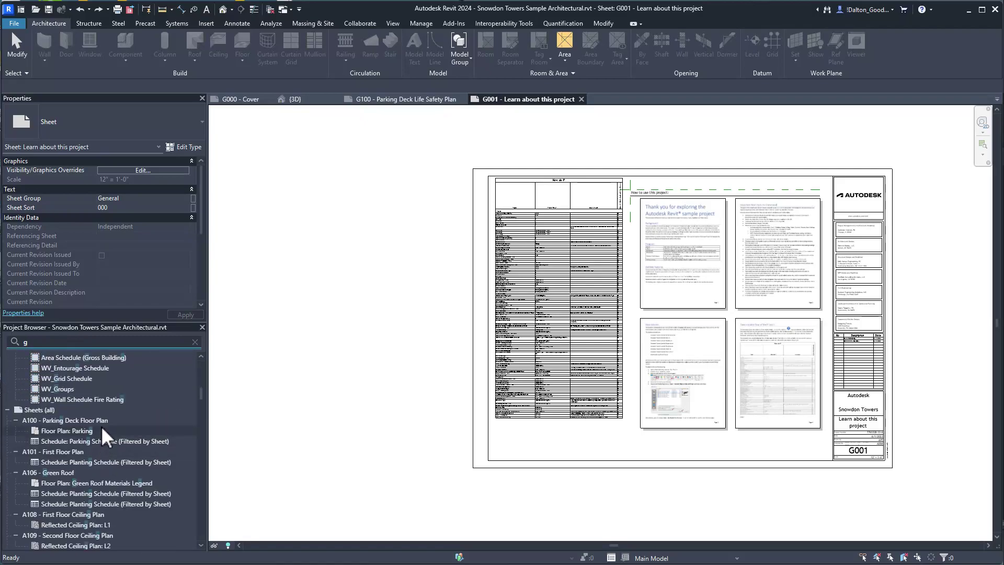
Step: Narrow the project search to g0, then clear the search to restore the full browser tree
{"action": "type", "text": "0"}
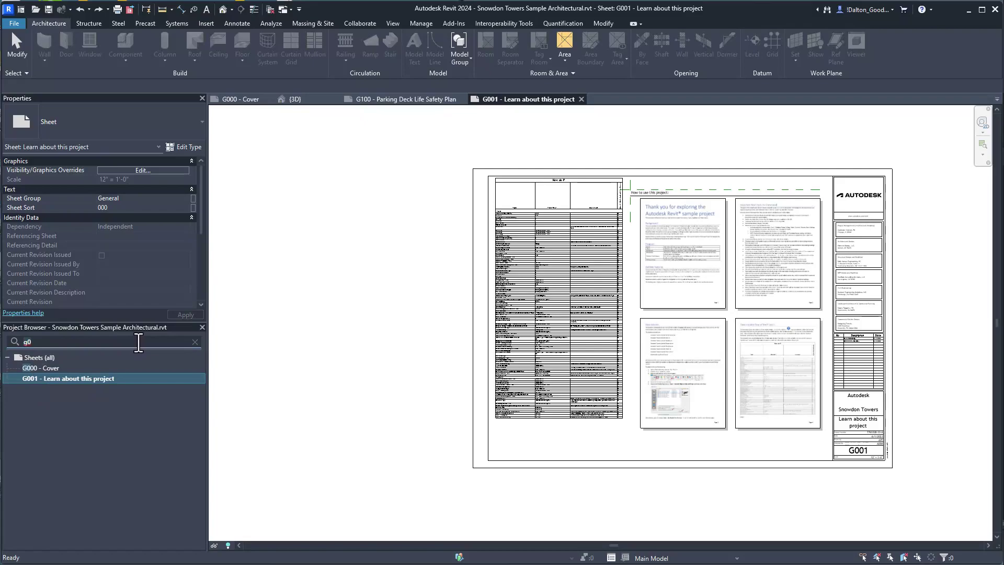
{"action": "key", "text": "BackSpace"}
{"action": "key", "text": "BackSpace"}
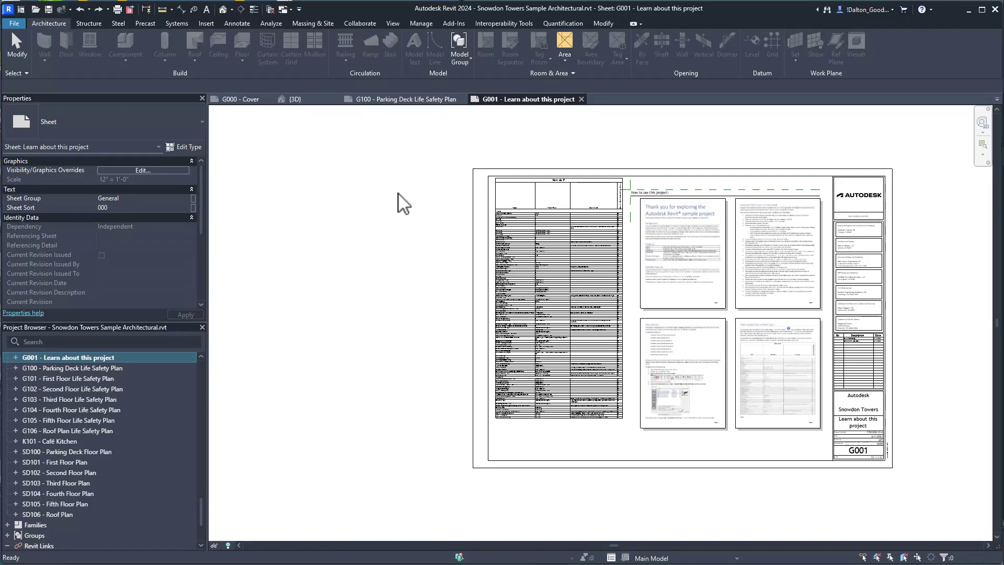
{"action": "left_click", "coordinate": [337, 233]}
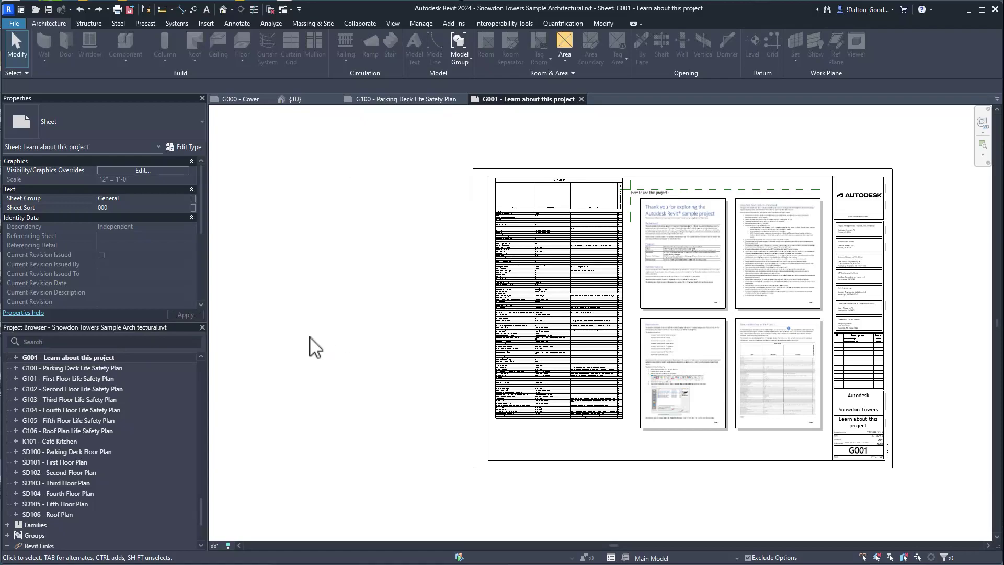
Step: Collapse the Revit Links branch of the project tree and return to its floor plan views
{"action": "scroll", "coordinate": [146, 403], "scroll_direction": "down", "scroll_amount": 2}
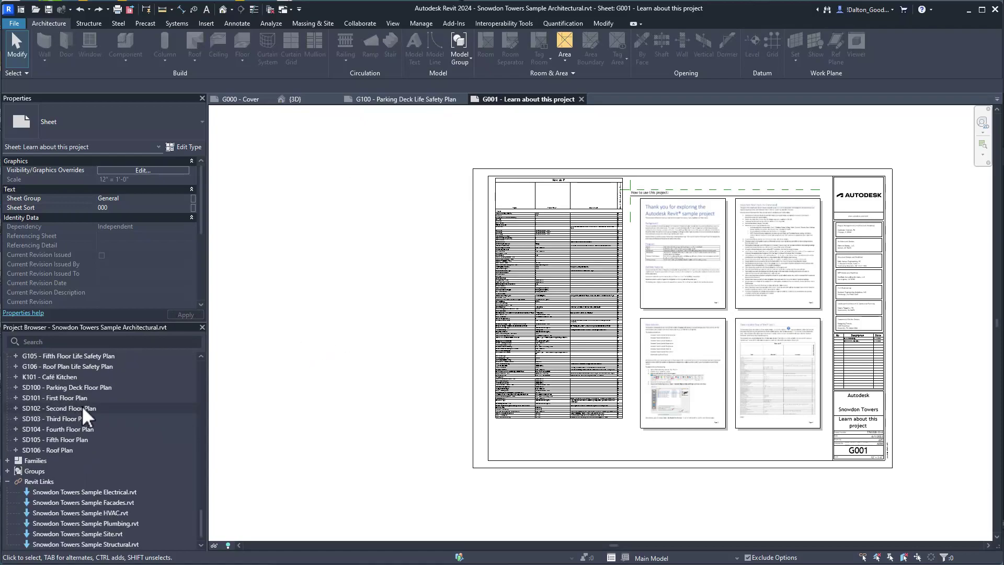
{"action": "left_click", "coordinate": [8, 482]}
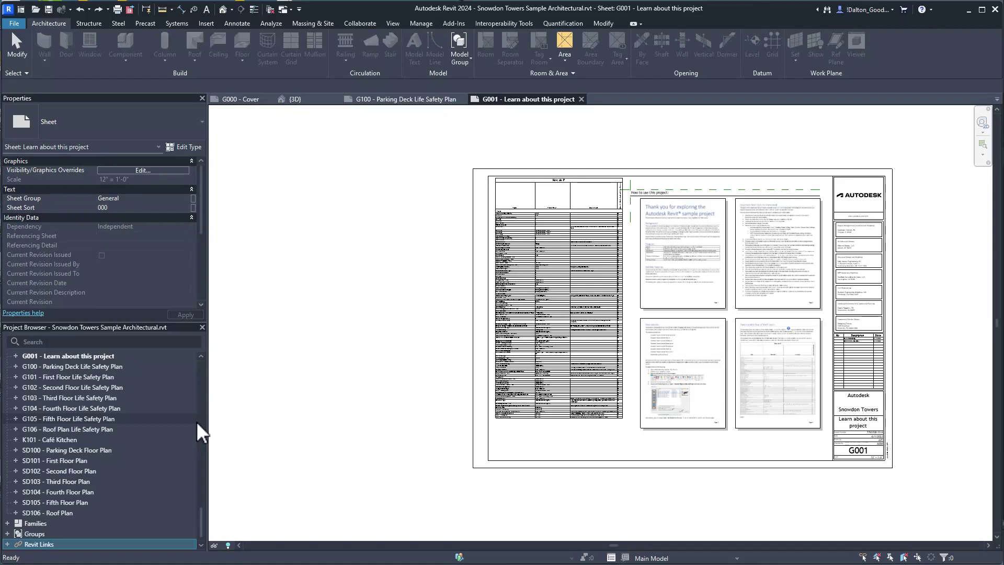
{"action": "scroll", "coordinate": [63, 413], "scroll_direction": "up", "scroll_amount": 10}
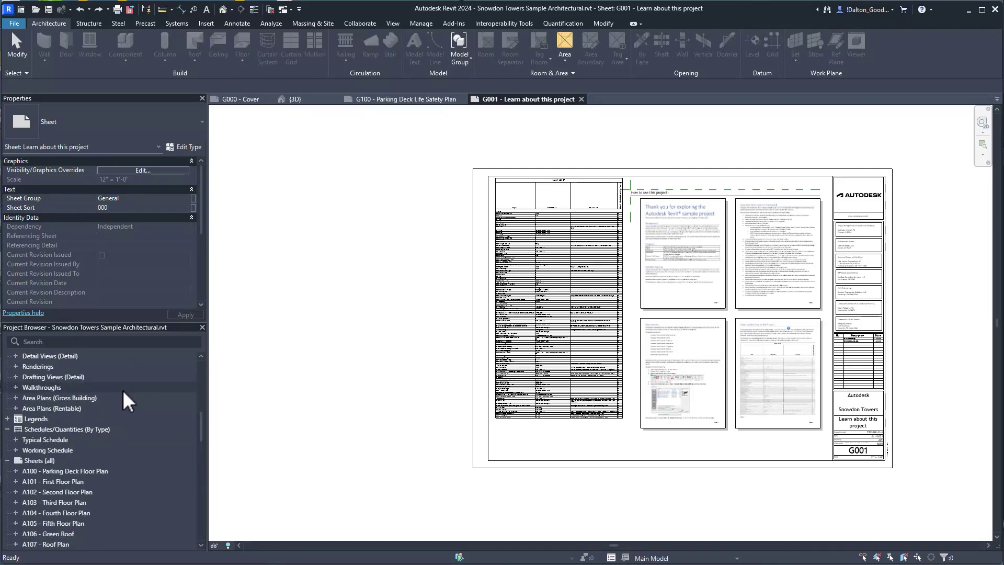
{"action": "scroll", "coordinate": [58, 407], "scroll_direction": "up", "scroll_amount": 10}
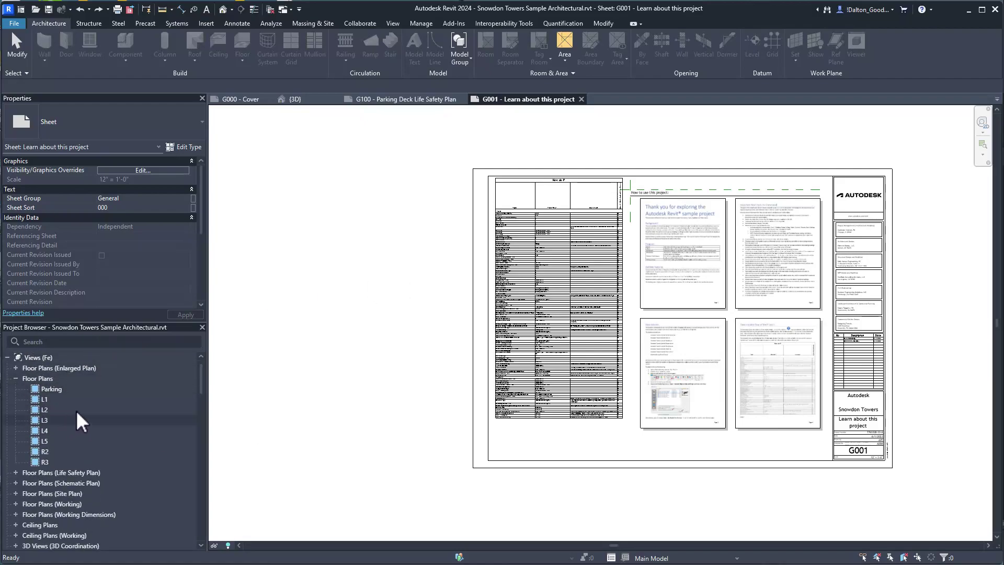
Step: Switch to the web browser and review the User Interface and Dark Theme sections of the What's New in Revit 2024 article
{"action": "key", "text": "alt+Tab"}
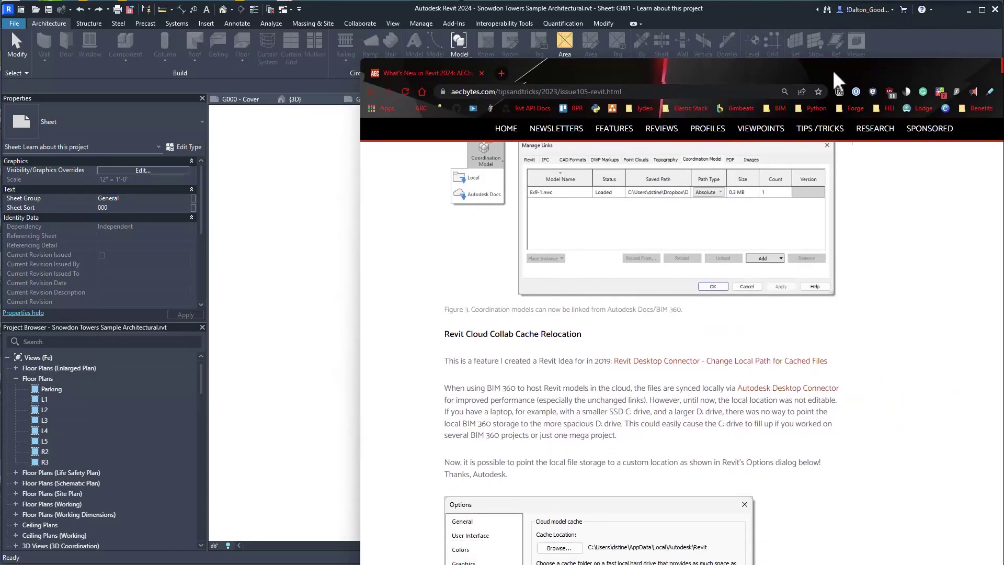
{"action": "scroll", "coordinate": [620, 347], "scroll_direction": "down", "scroll_amount": 2}
{"action": "scroll", "coordinate": [624, 349], "scroll_direction": "down", "scroll_amount": 14}
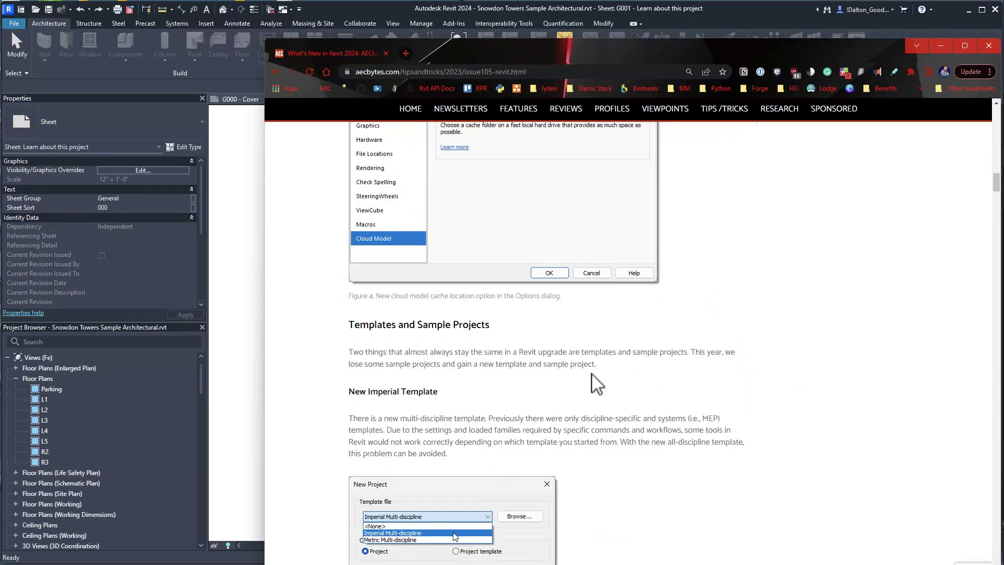
{"action": "scroll", "coordinate": [628, 365], "scroll_direction": "down", "scroll_amount": 5}
{"action": "scroll", "coordinate": [554, 350], "scroll_direction": "down", "scroll_amount": 2}
{"action": "scroll", "coordinate": [717, 406], "scroll_direction": "down", "scroll_amount": 3}
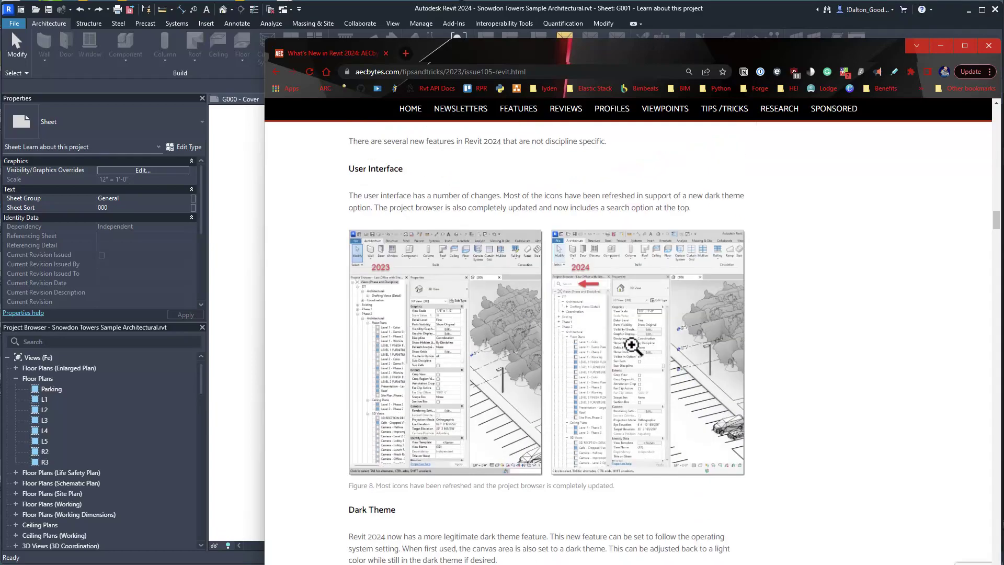
{"action": "scroll", "coordinate": [515, 306], "scroll_direction": "down", "scroll_amount": 3}
{"action": "scroll", "coordinate": [520, 311], "scroll_direction": "up", "scroll_amount": 3}
{"action": "scroll", "coordinate": [517, 316], "scroll_direction": "down", "scroll_amount": 7}
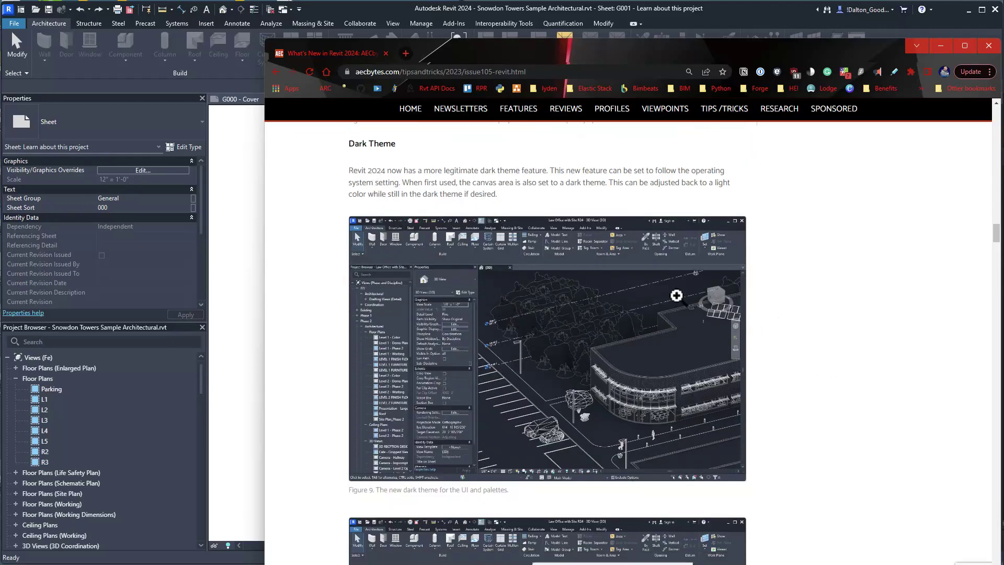
{"action": "scroll", "coordinate": [632, 335], "scroll_direction": "down", "scroll_amount": 1}
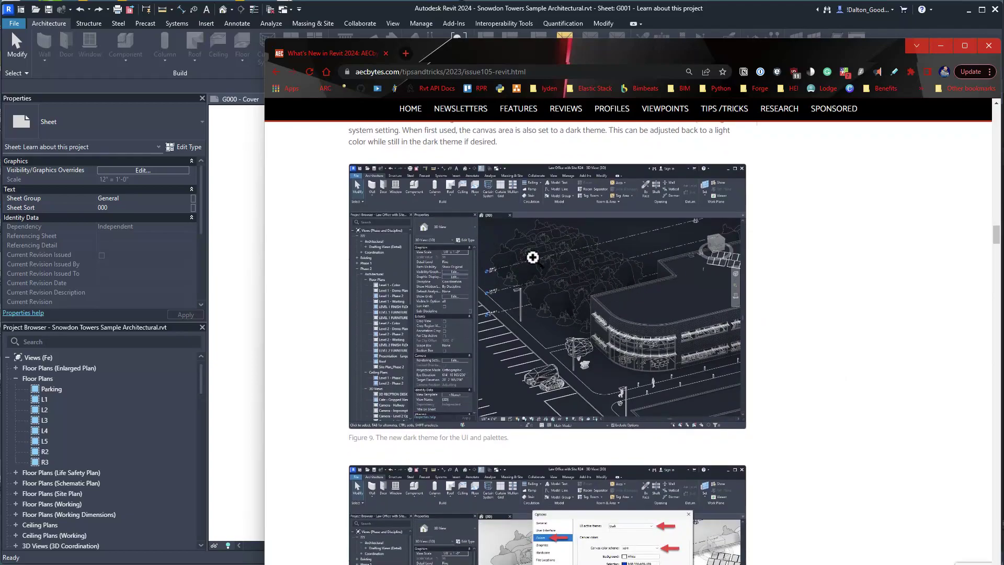
{"action": "scroll", "coordinate": [487, 398], "scroll_direction": "down", "scroll_amount": 3}
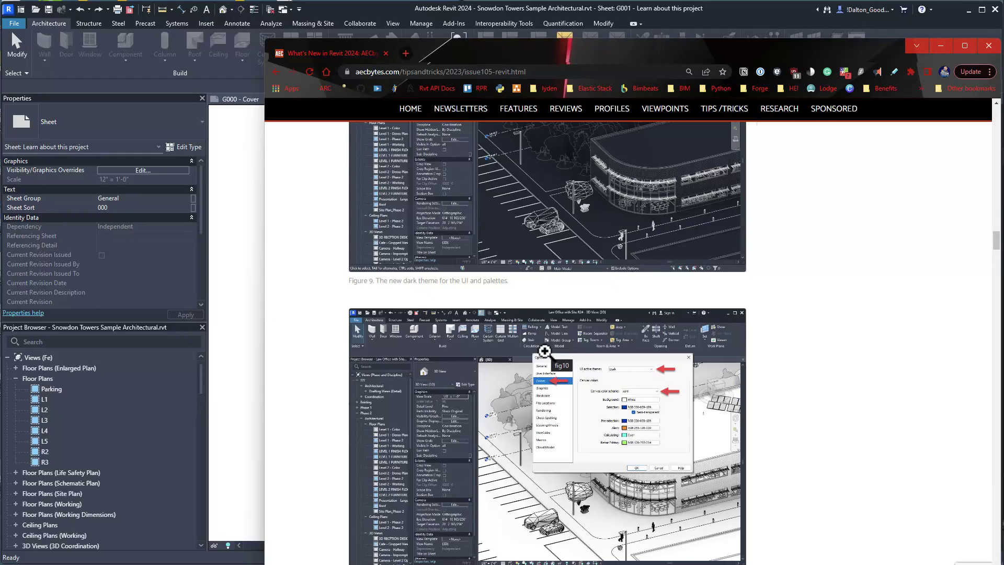
Step: Read the article's Revit Macro Security and Resize All Schedule Rows sections, then move the browser window out of the way
{"action": "scroll", "coordinate": [544, 350], "scroll_direction": "down", "scroll_amount": 7}
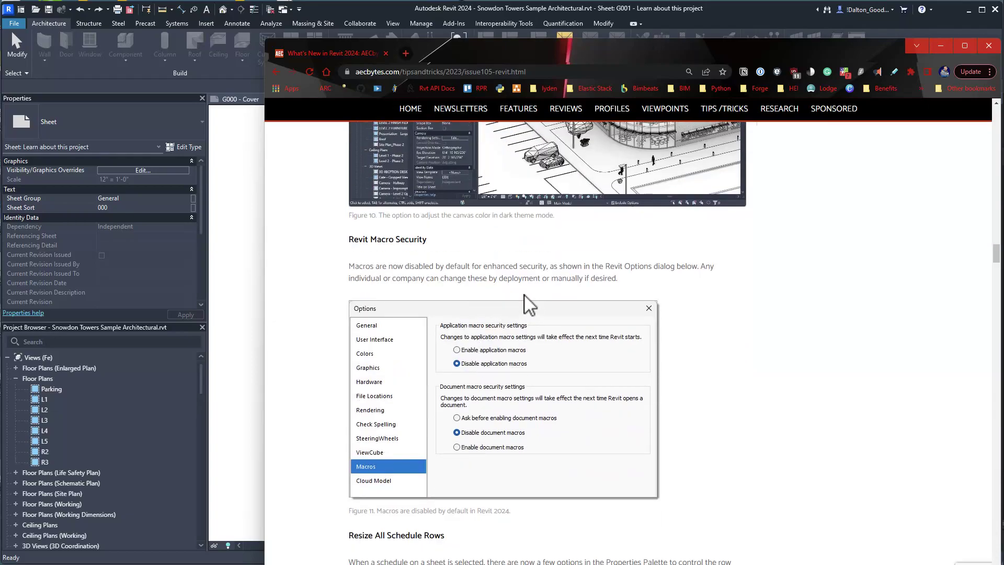
{"action": "scroll", "coordinate": [528, 306], "scroll_direction": "down", "scroll_amount": 1}
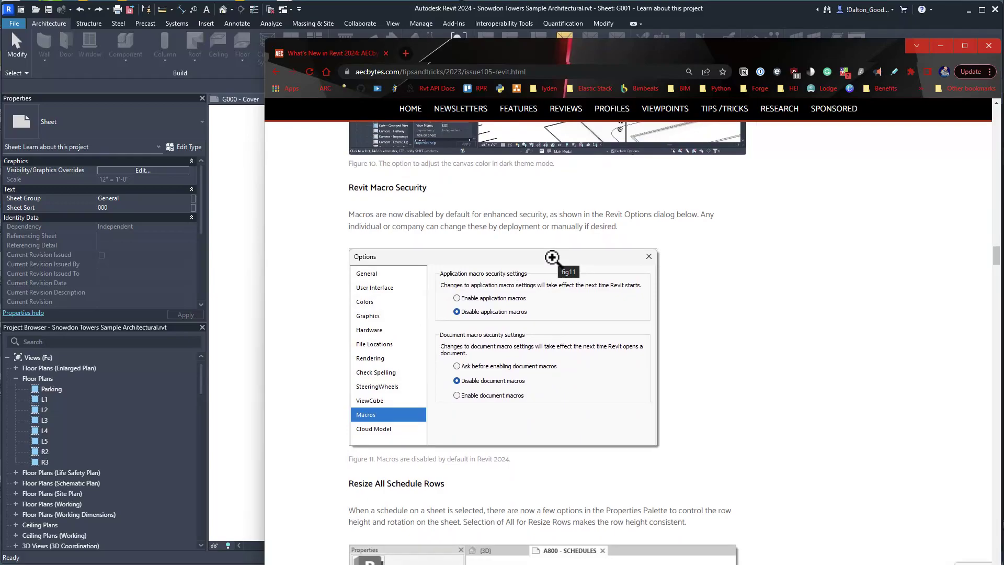
{"action": "scroll", "coordinate": [552, 257], "scroll_direction": "down", "scroll_amount": 7}
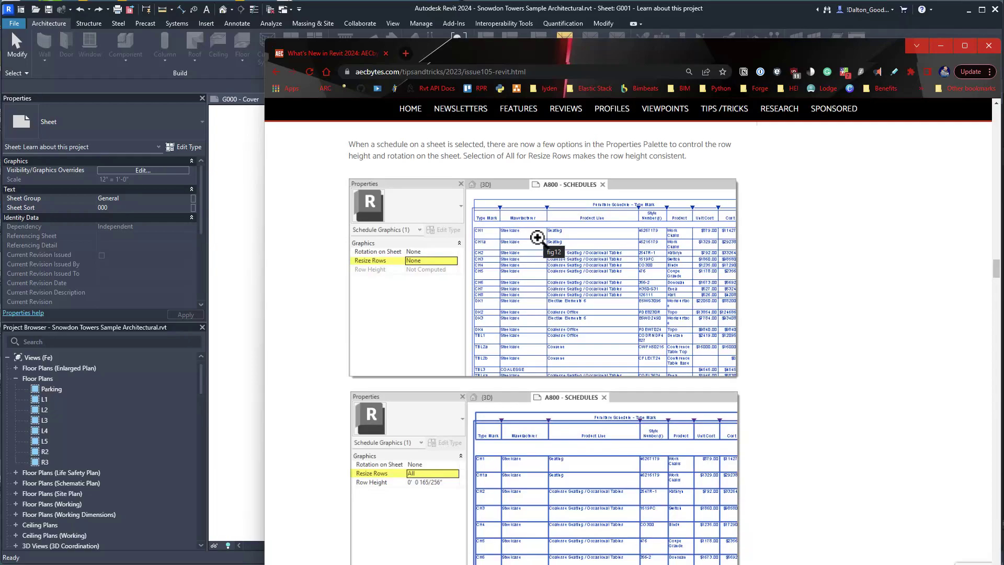
{"action": "left_click_drag", "start_coordinate": [743, 51], "coordinate": [993, 57]}
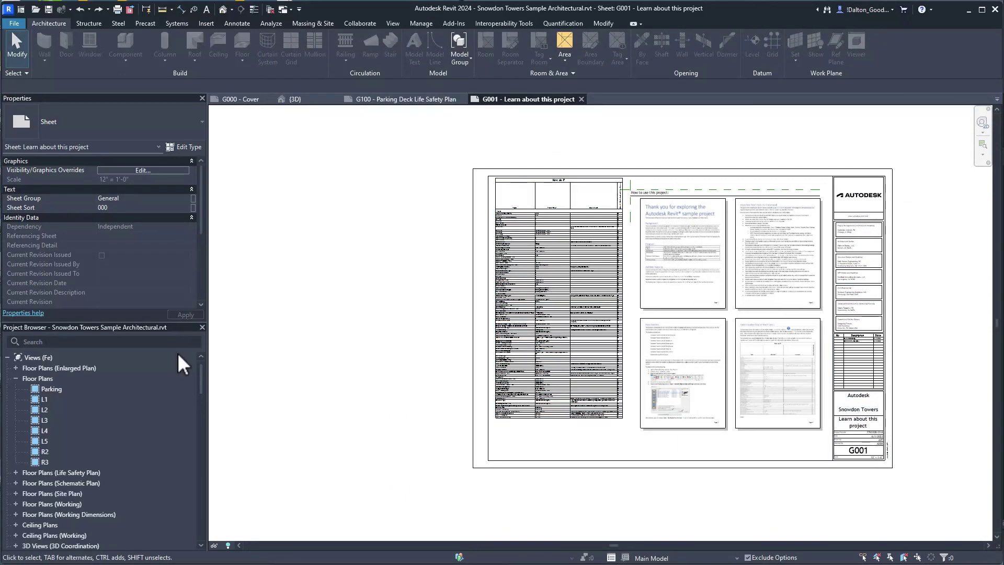
Step: Create a new floor plan view of type Working for the level Block 37 - Parapet
{"action": "right_click", "coordinate": [39, 378]}
{"action": "left_click", "coordinate": [271, 332]}
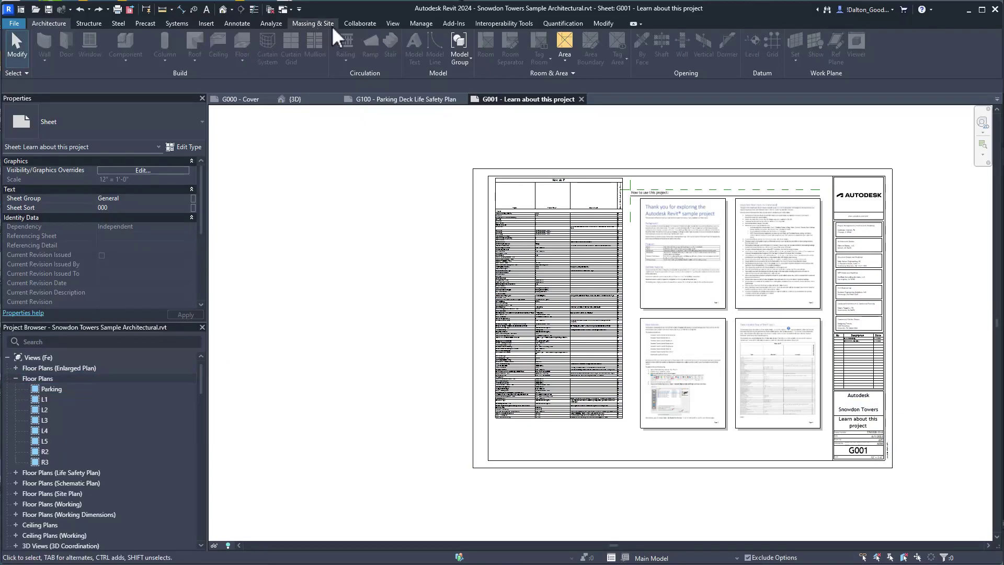
{"action": "left_click", "coordinate": [397, 21]}
{"action": "left_click", "coordinate": [439, 52]}
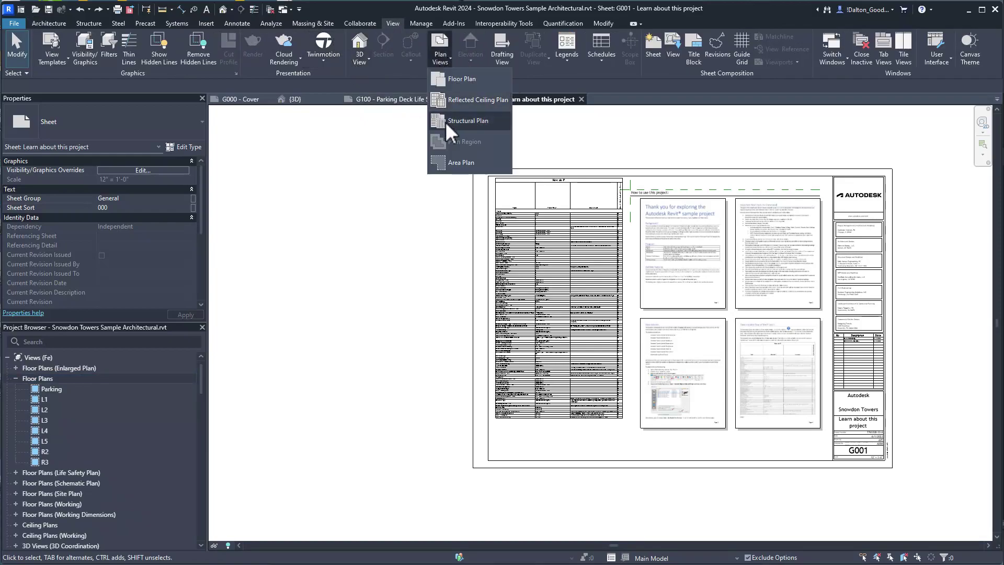
{"action": "left_click", "coordinate": [463, 79]}
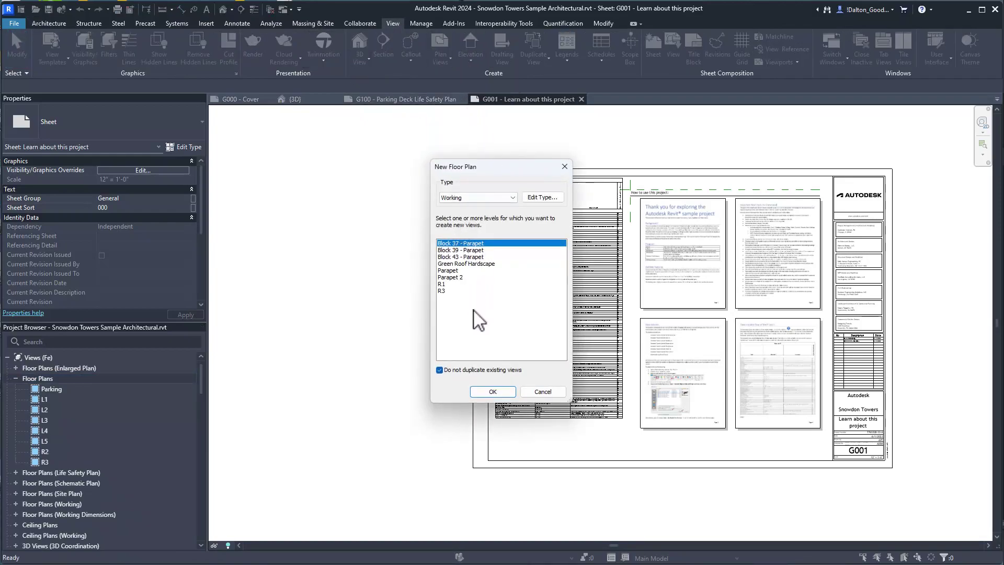
{"action": "left_click", "coordinate": [491, 392]}
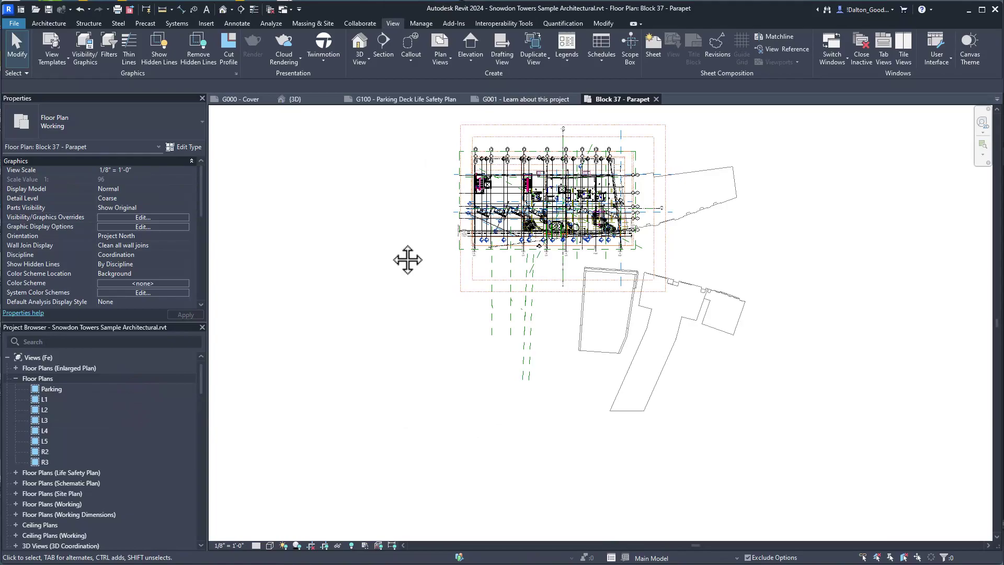
{"action": "middle_click_drag", "start_coordinate": [394, 246], "coordinate": [379, 295]}
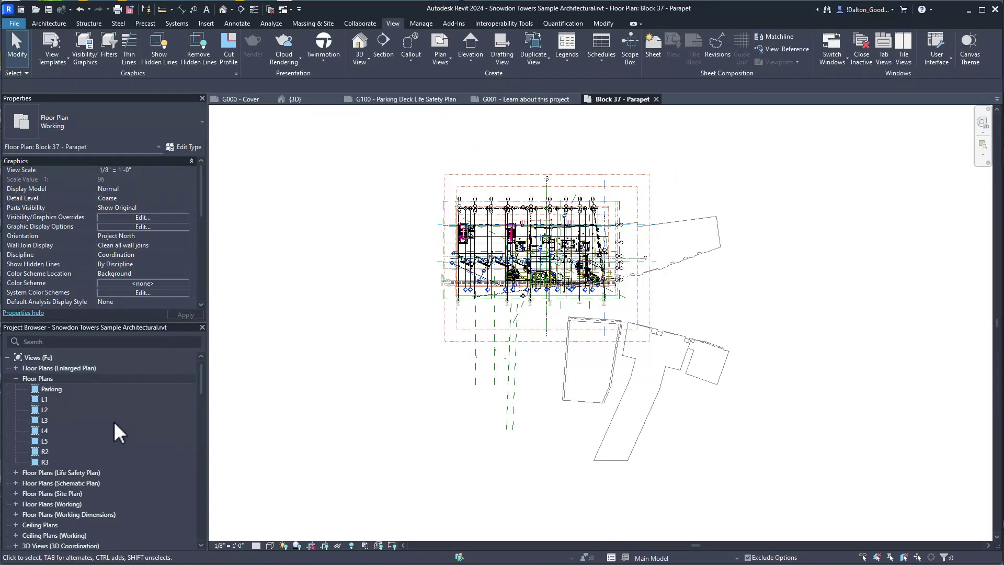
Step: Search the project for block 37 - p to locate the new parapet floor plan
{"action": "left_click", "coordinate": [15, 367]}
{"action": "left_click", "coordinate": [56, 341]}
{"action": "type", "text": "b"}
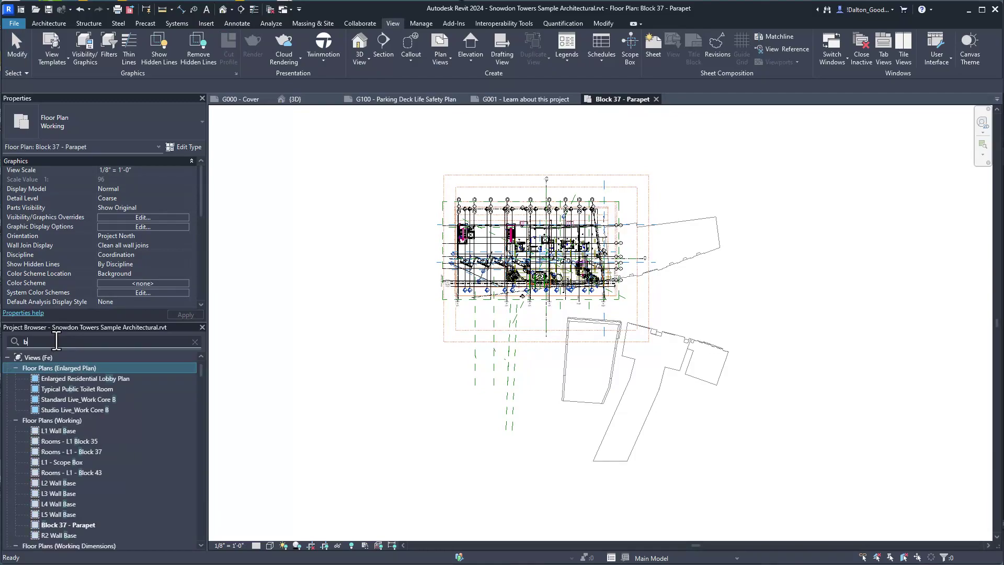
{"action": "type", "text": "lock 37"}
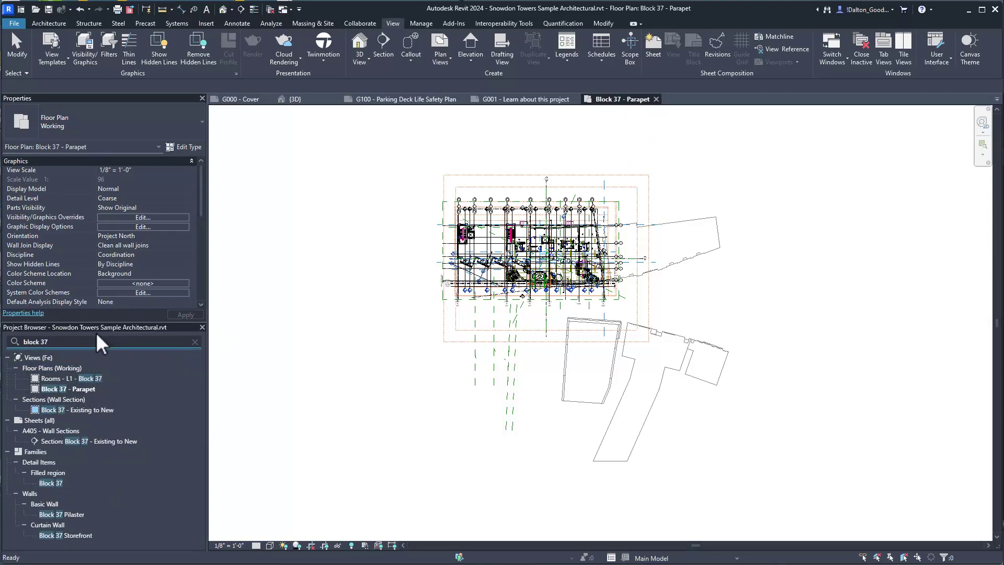
{"action": "type", "text": " - p"}
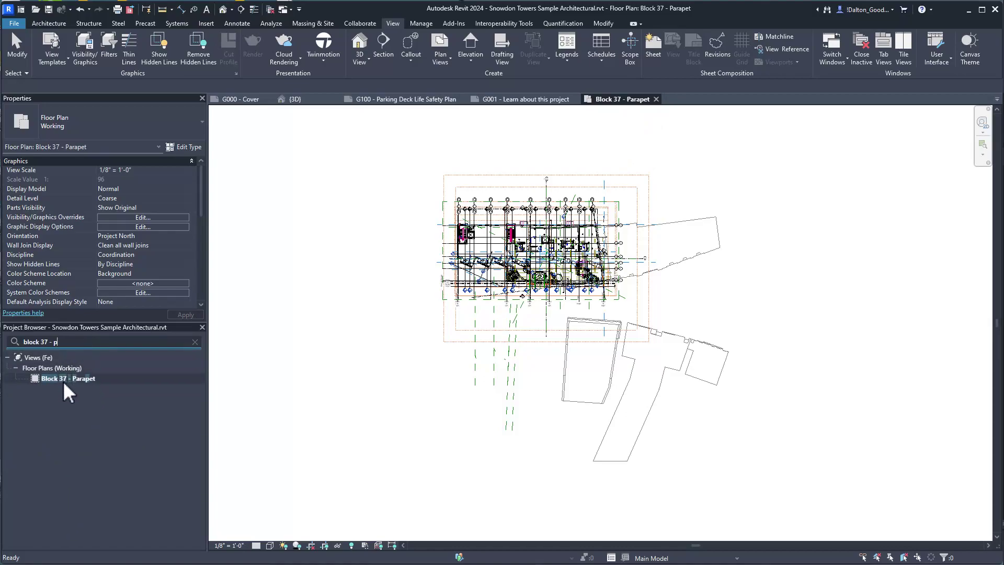
Step: Duplicate the Block 37 - Parapet floor plan twice using the plain Duplicate option, and clear the project search
{"action": "left_click", "coordinate": [67, 379]}
{"action": "right_click", "coordinate": [68, 379]}
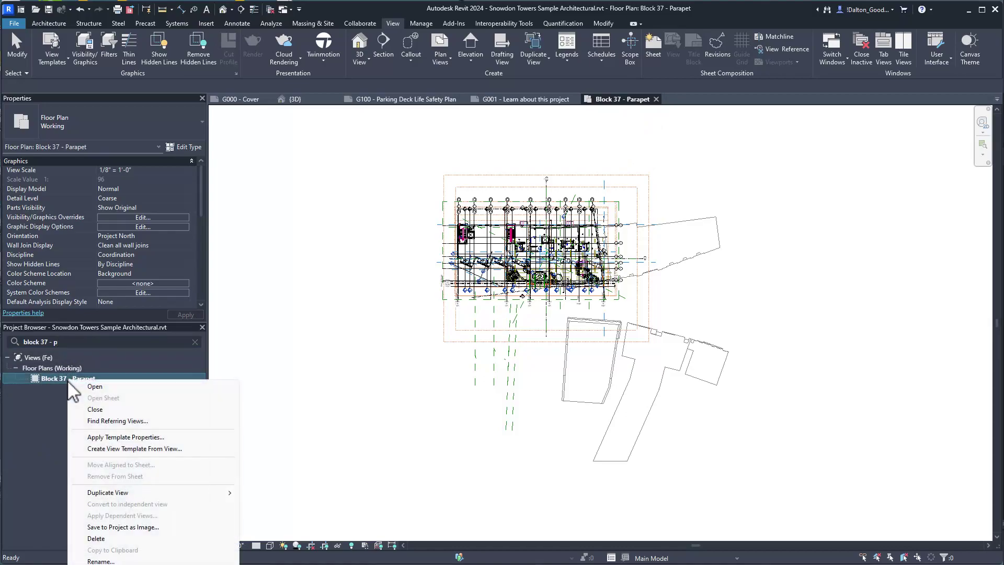
{"action": "mouse_move", "coordinate": [185, 492]}
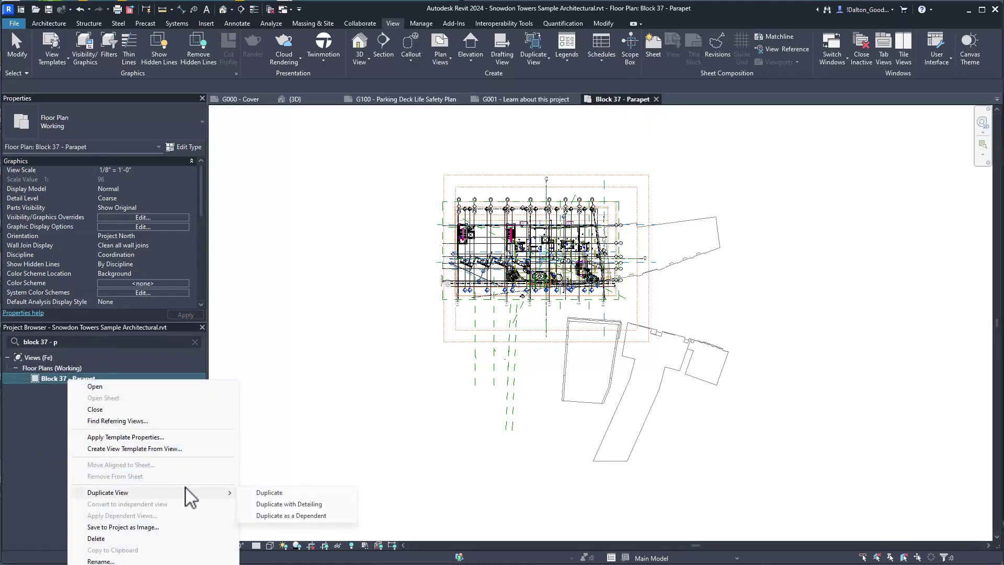
{"action": "left_click", "coordinate": [270, 492]}
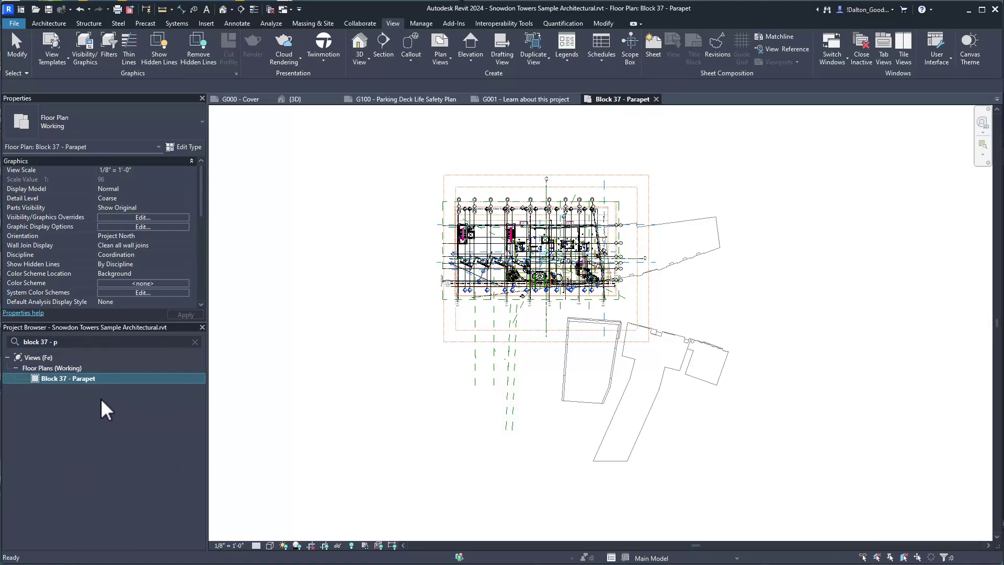
{"action": "right_click", "coordinate": [80, 379]}
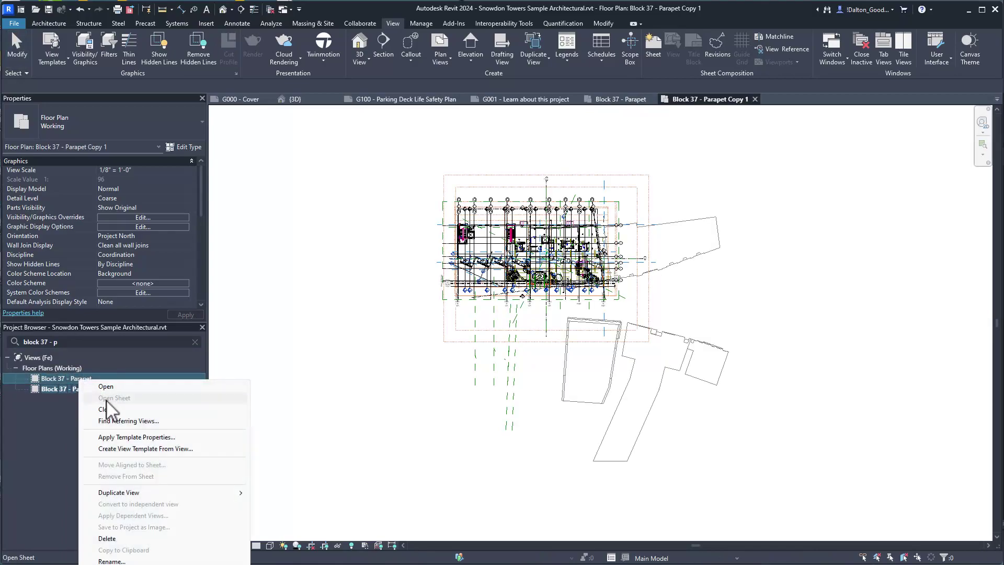
{"action": "mouse_move", "coordinate": [134, 493]}
{"action": "left_click", "coordinate": [282, 493]}
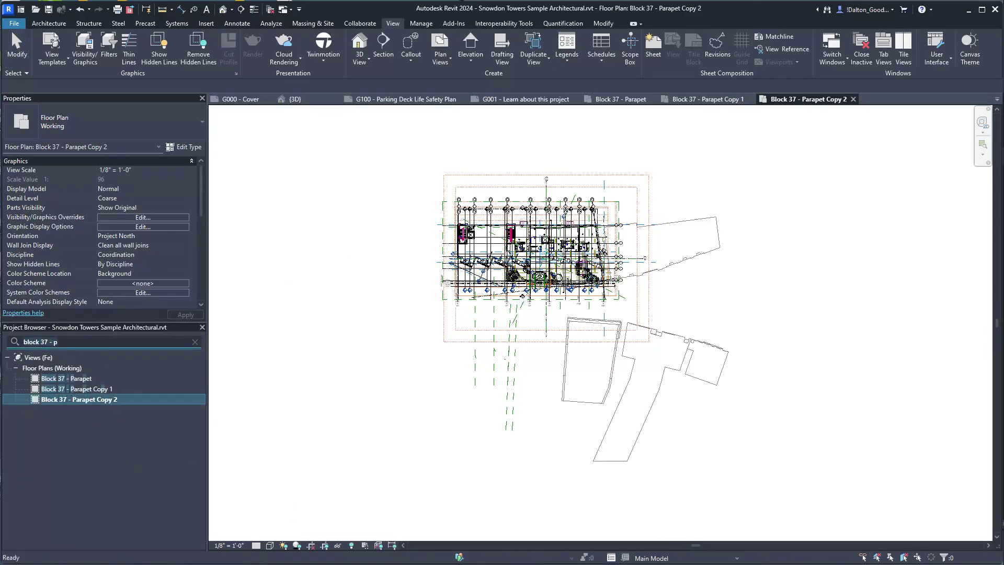
{"action": "key", "text": "Escape"}
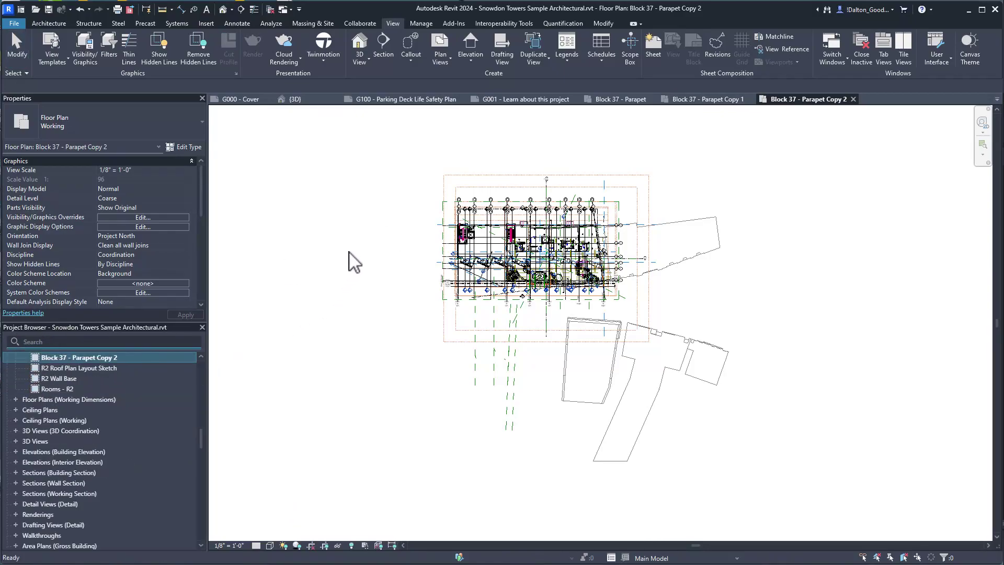
Step: Create a new sheet from the Sheets (all) branch, accepting the default sheet settings
{"action": "scroll", "coordinate": [33, 397], "scroll_direction": "down", "scroll_amount": 10}
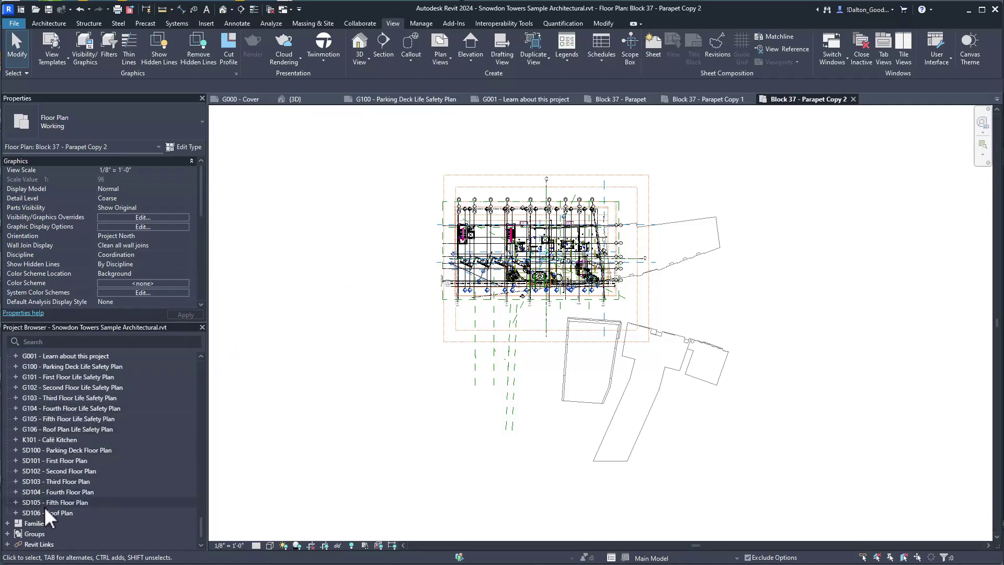
{"action": "scroll", "coordinate": [43, 504], "scroll_direction": "up", "scroll_amount": 10}
{"action": "scroll", "coordinate": [40, 512], "scroll_direction": "down", "scroll_amount": 2}
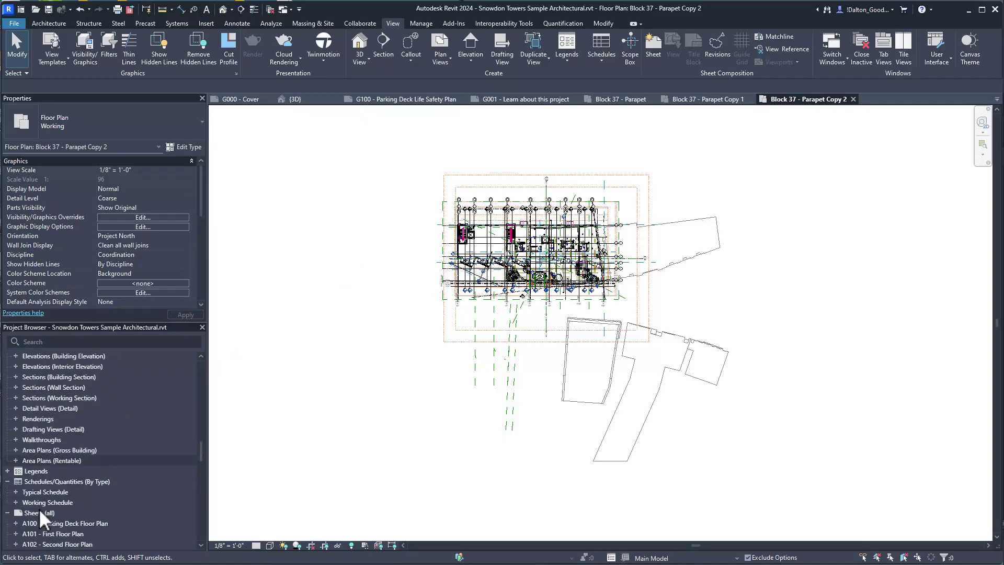
{"action": "right_click", "coordinate": [35, 510]}
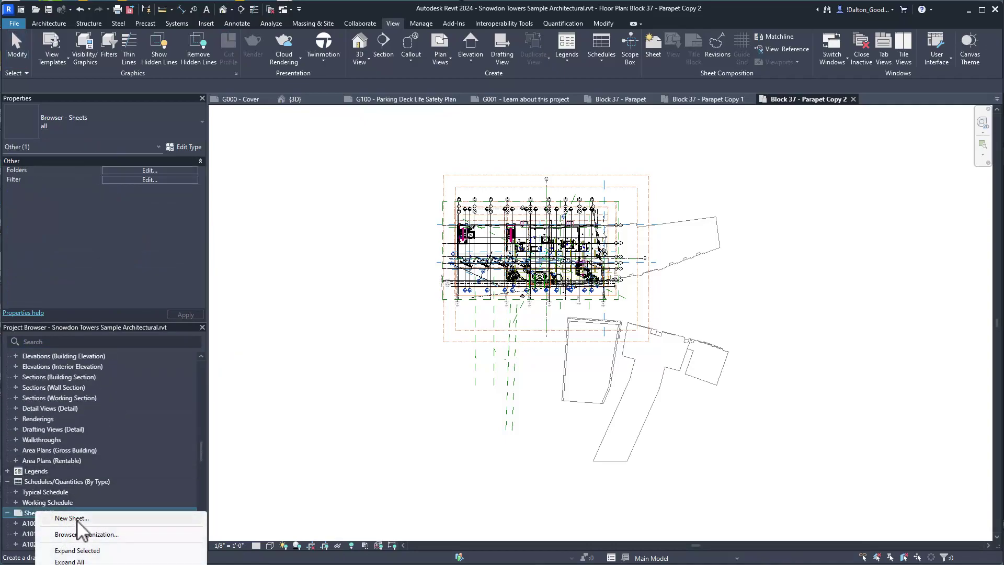
{"action": "left_click", "coordinate": [74, 518]}
{"action": "left_click", "coordinate": [530, 404]}
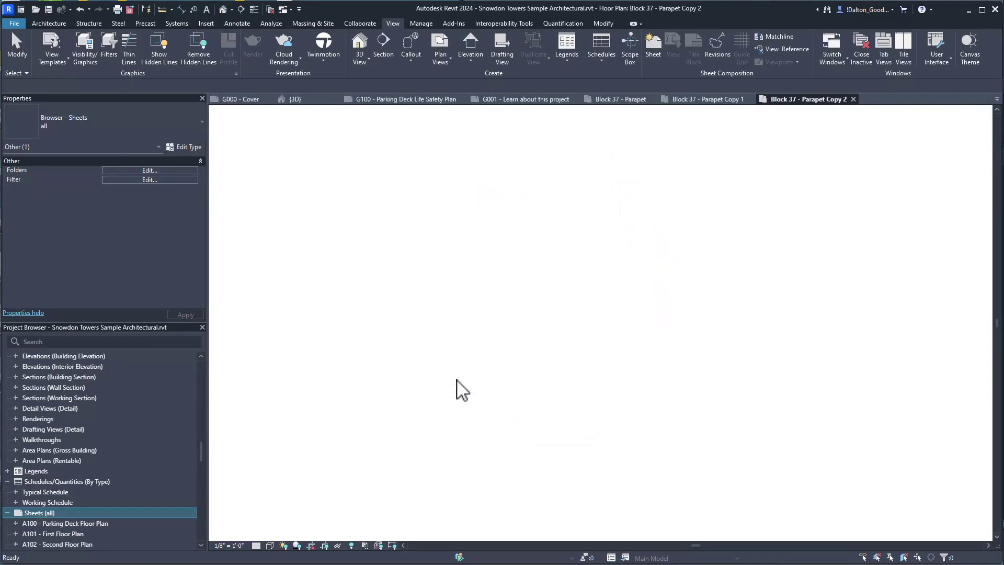
Step: Search the project for block 37 - p to list the parapet floor plans for placement on the new sheet
{"action": "scroll", "coordinate": [54, 385], "scroll_direction": "up", "scroll_amount": 15}
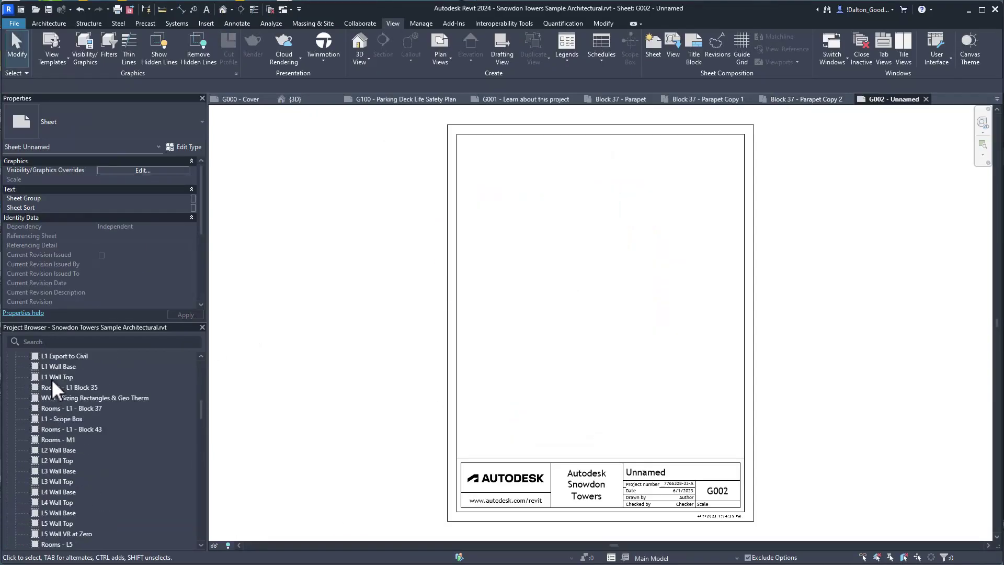
{"action": "left_click", "coordinate": [58, 341]}
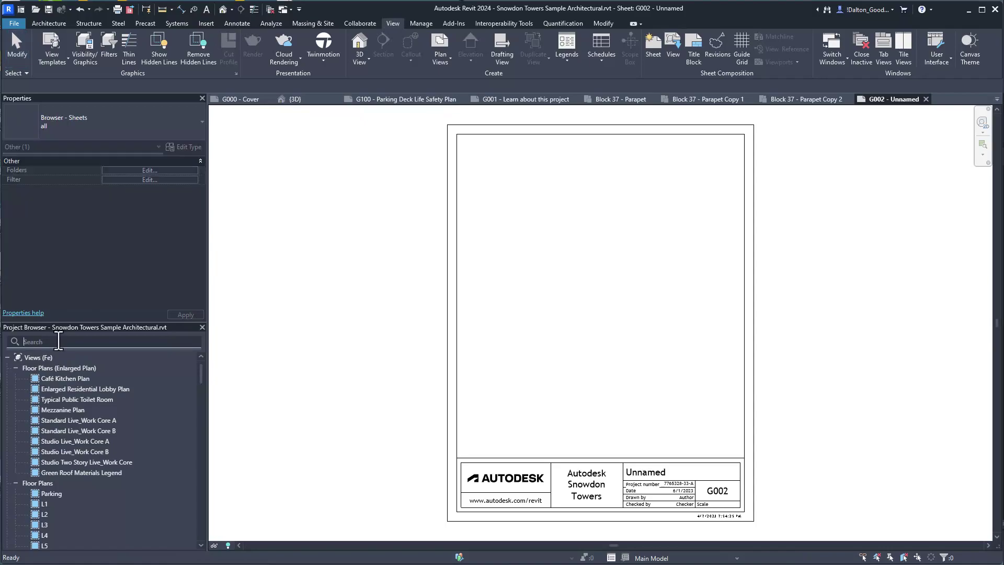
{"action": "type", "text": "block 37 - p"}
Step: Place the Block 37 - Parapet floor plan and its two copies together on sheet G002, beside the small title block
{"action": "left_click", "coordinate": [73, 376]}
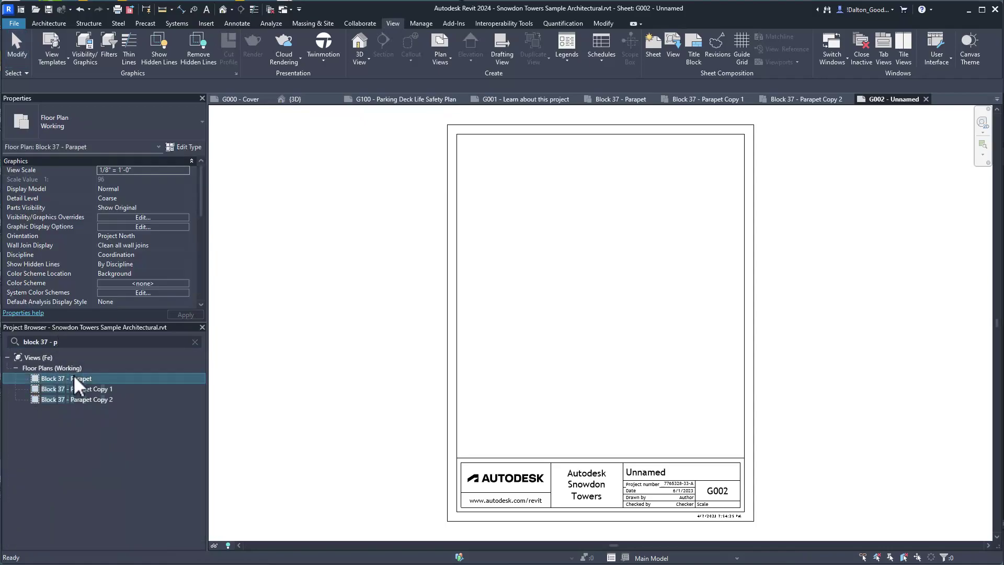
{"action": "left_click", "coordinate": [78, 399], "text": "shift"}
{"action": "left_click_drag", "start_coordinate": [573, 290], "coordinate": [577, 291]}
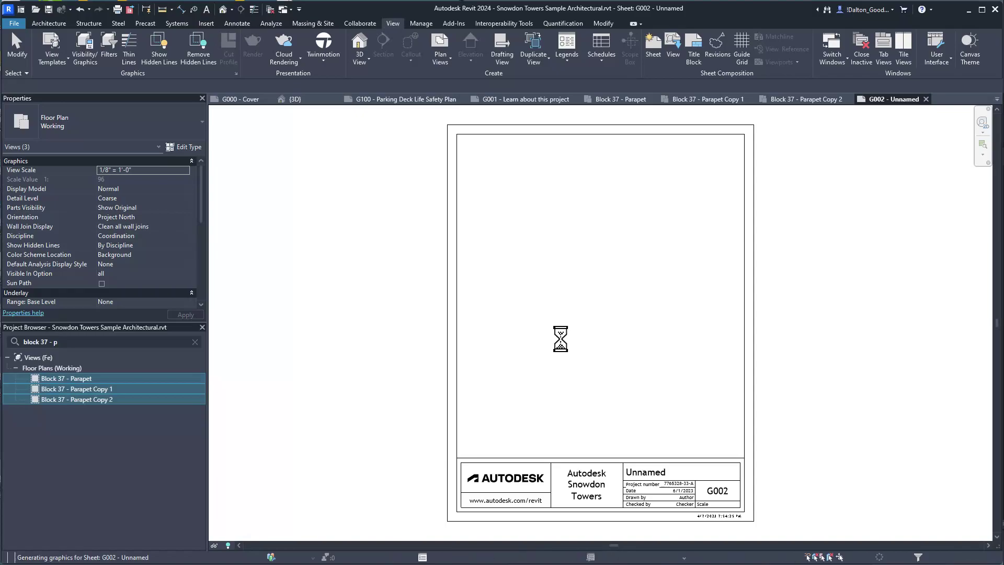
{"action": "scroll", "coordinate": [555, 313], "scroll_direction": "down", "scroll_amount": 4}
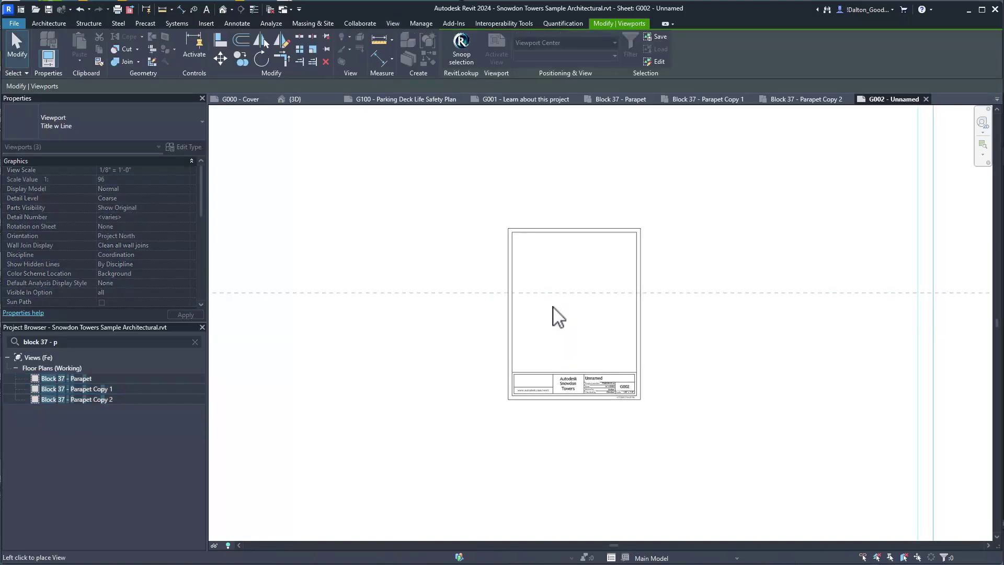
{"action": "scroll", "coordinate": [559, 316], "scroll_direction": "down", "scroll_amount": 5}
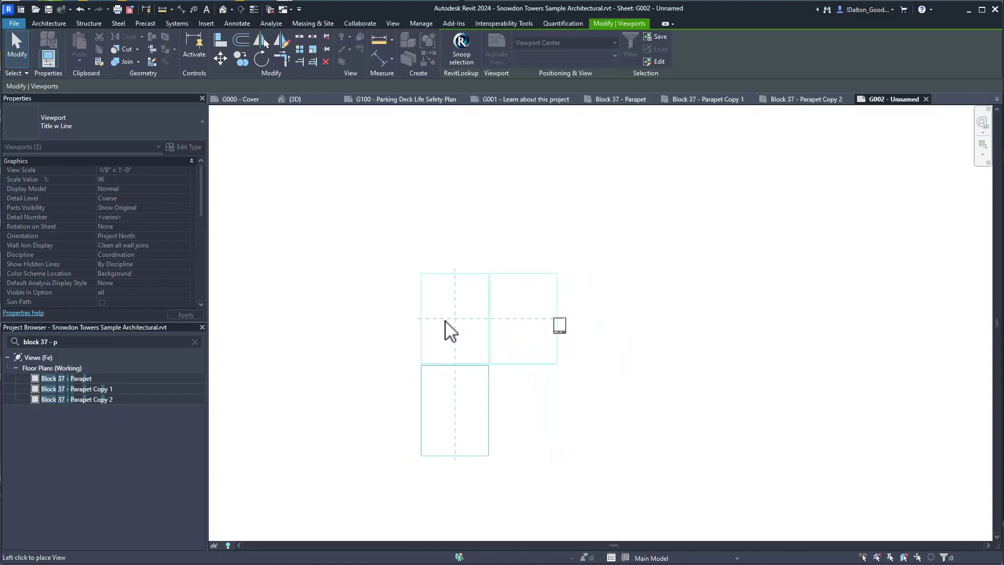
{"action": "left_click", "coordinate": [533, 367]}
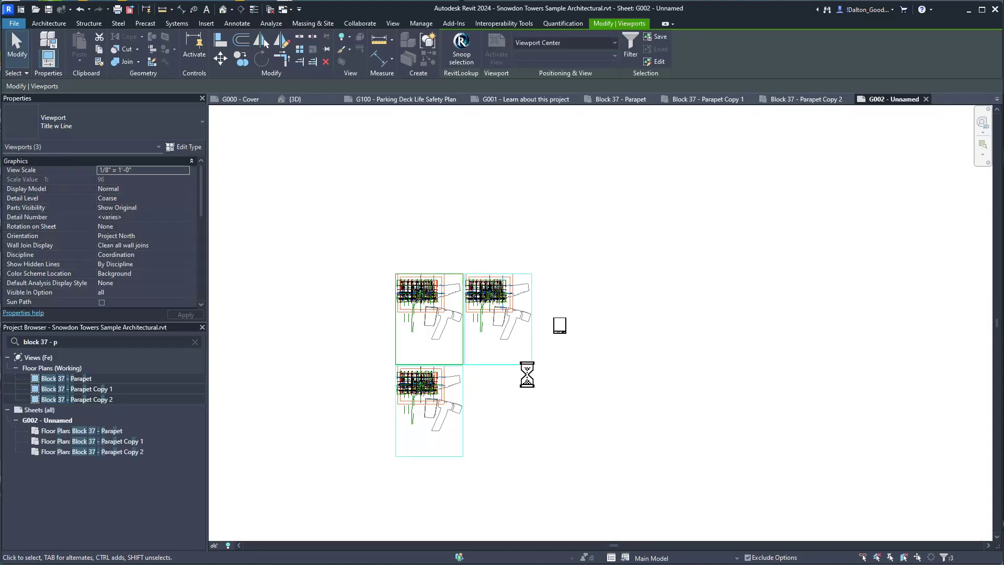
{"action": "left_click", "coordinate": [421, 193]}
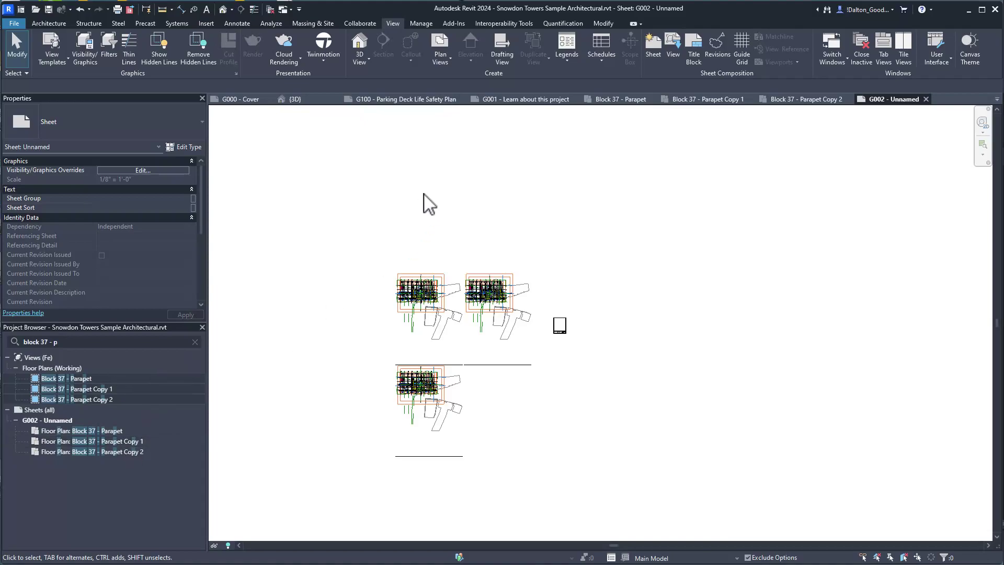
{"action": "middle_click_drag", "start_coordinate": [490, 299], "coordinate": [506, 260]}
{"action": "scroll", "coordinate": [506, 282], "scroll_direction": "up", "scroll_amount": 2}
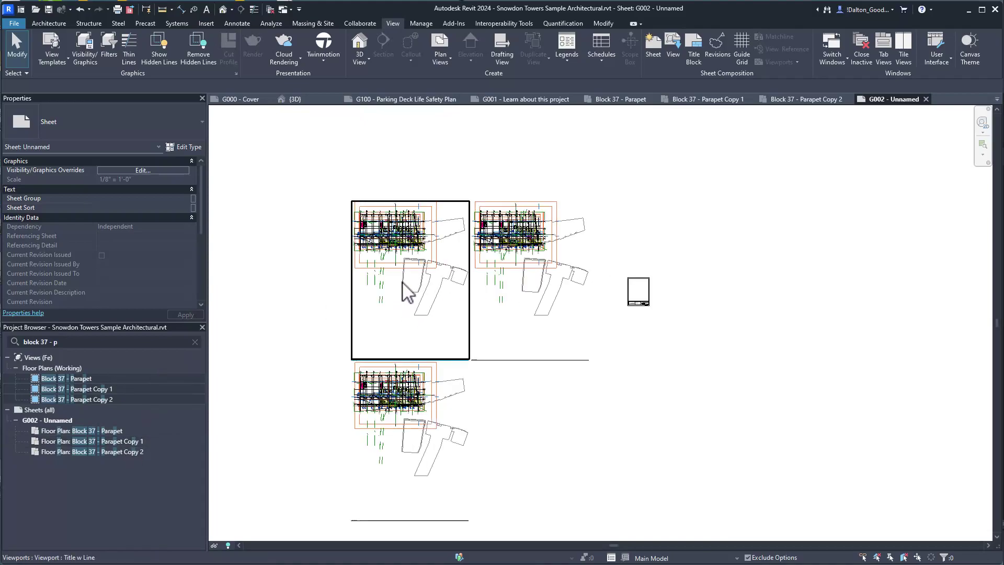
{"action": "scroll", "coordinate": [650, 293], "scroll_direction": "up", "scroll_amount": 2}
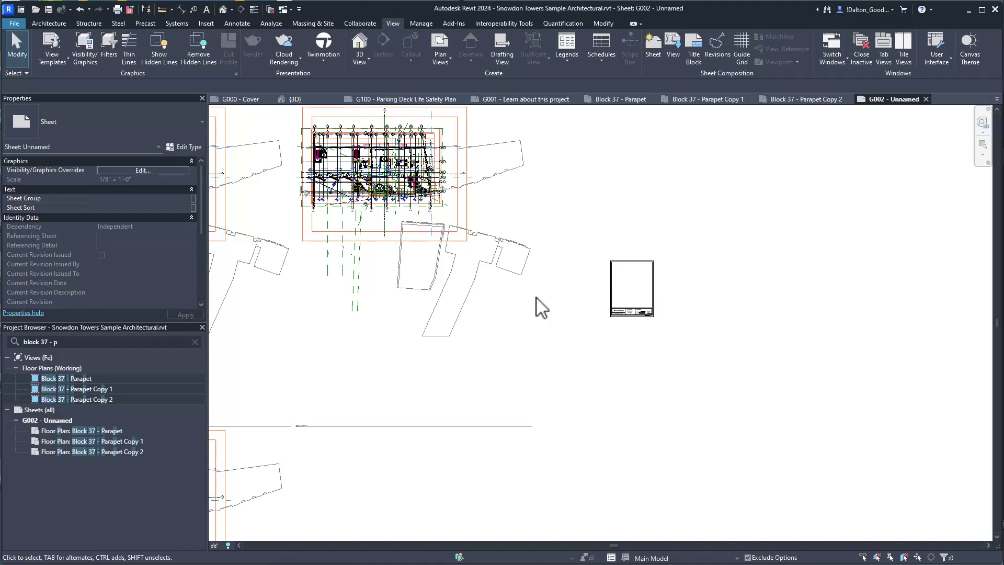
{"action": "scroll", "coordinate": [657, 306], "scroll_direction": "down", "scroll_amount": 3}
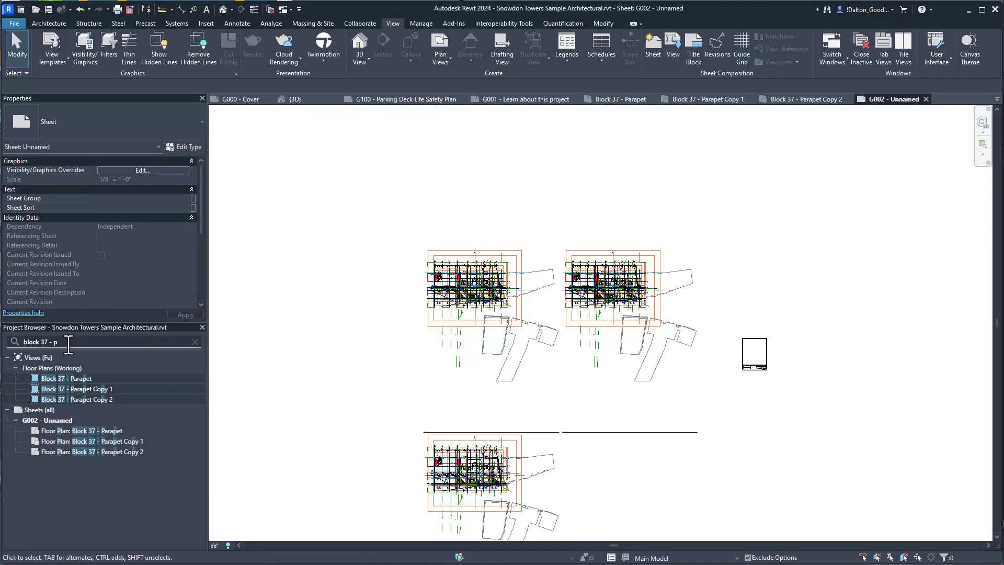
Step: Clear the project search and create another sheet from Sheets (all) with the A 8-5 x 11 Vertical titleblock
{"action": "left_click", "coordinate": [195, 342]}
{"action": "scroll", "coordinate": [70, 361], "scroll_direction": "down", "scroll_amount": 10}
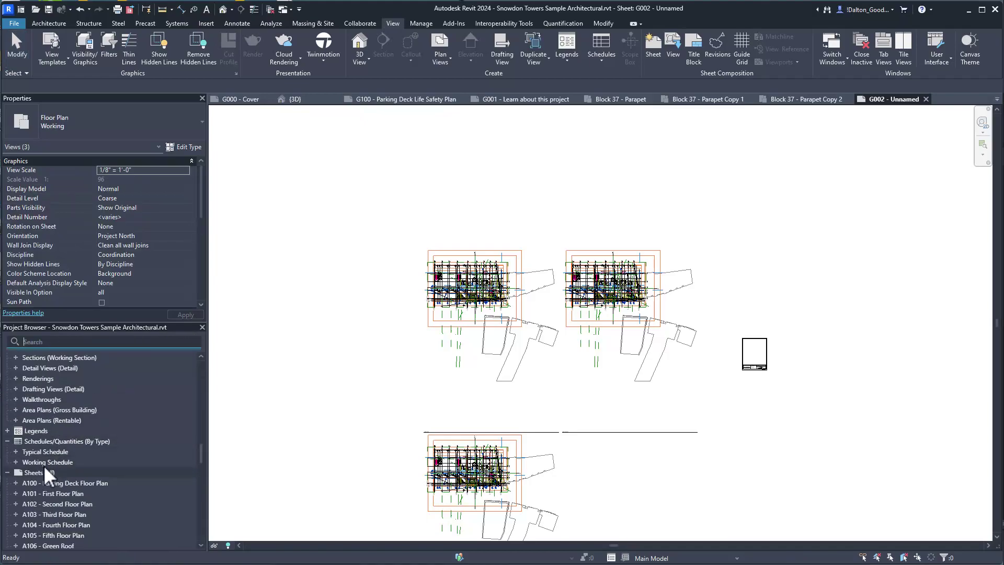
{"action": "right_click", "coordinate": [38, 472]}
{"action": "left_click", "coordinate": [63, 478]}
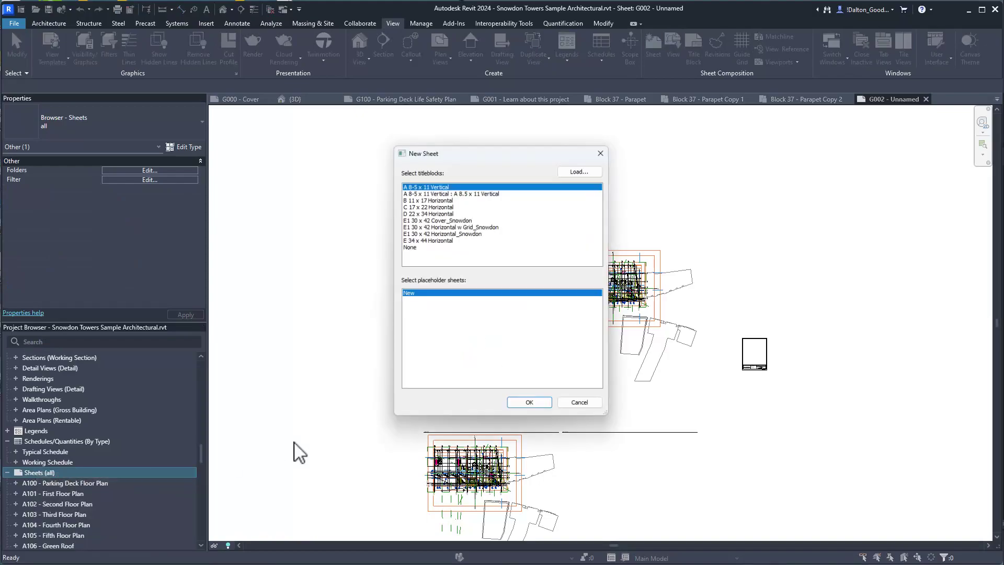
{"action": "left_click", "coordinate": [529, 405]}
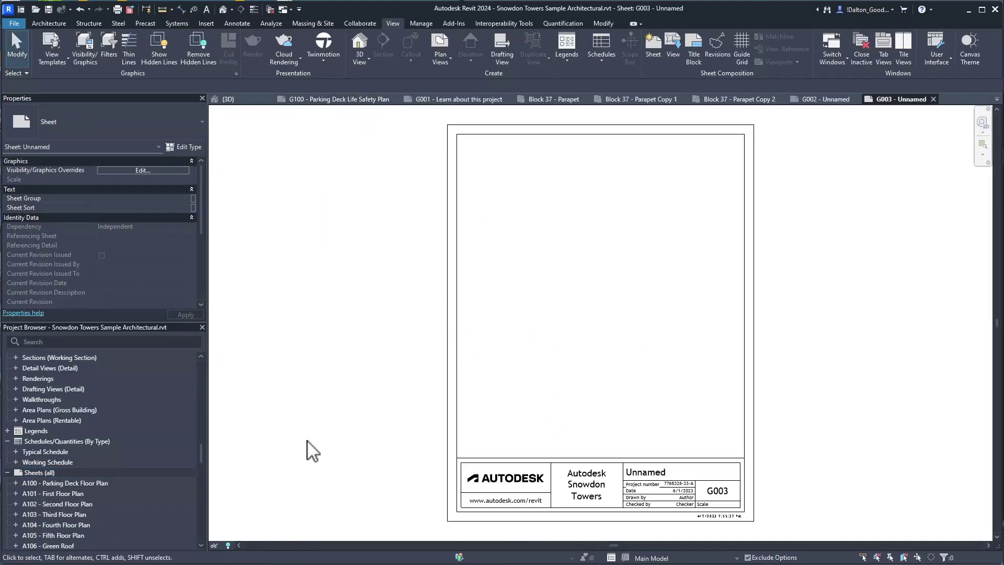
Step: Search the project for block 37 - p and try to place the three parapet floor plans on sheet G003
{"action": "left_click", "coordinate": [34, 341]}
{"action": "type", "text": "block 37 - p"}
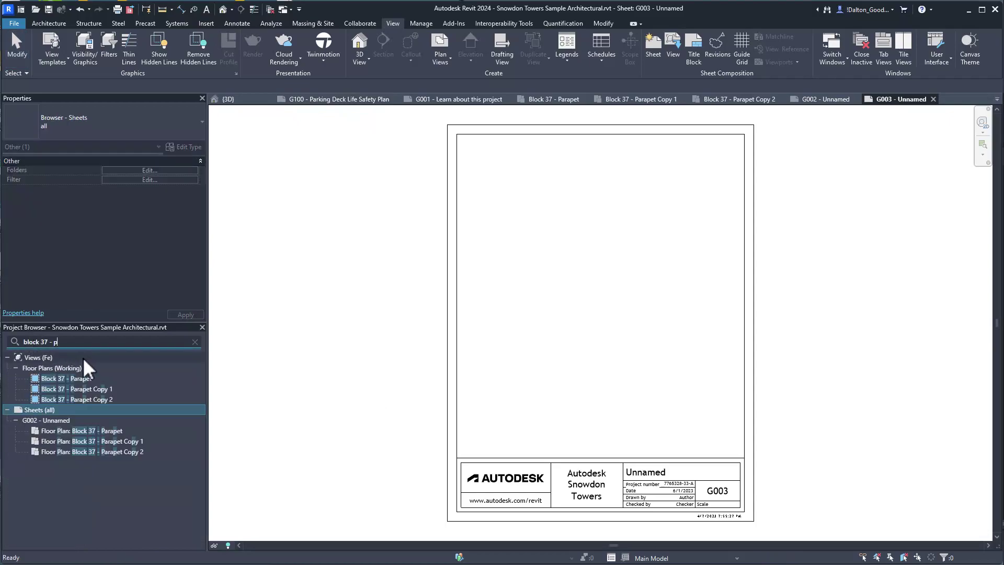
{"action": "left_click", "coordinate": [64, 379]}
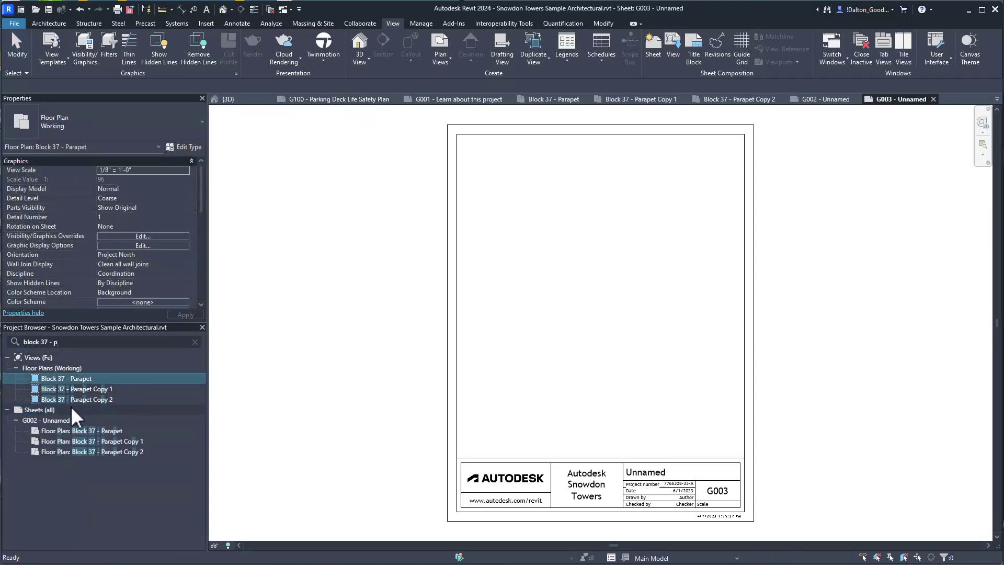
{"action": "left_click", "coordinate": [70, 403], "text": "shift"}
{"action": "left_click", "coordinate": [70, 401]}
{"action": "left_click", "coordinate": [52, 378], "text": "shift"}
{"action": "left_click_drag", "start_coordinate": [52, 377], "coordinate": [506, 311]}
{"action": "left_click_drag", "start_coordinate": [965, 323], "coordinate": [744, 314]}
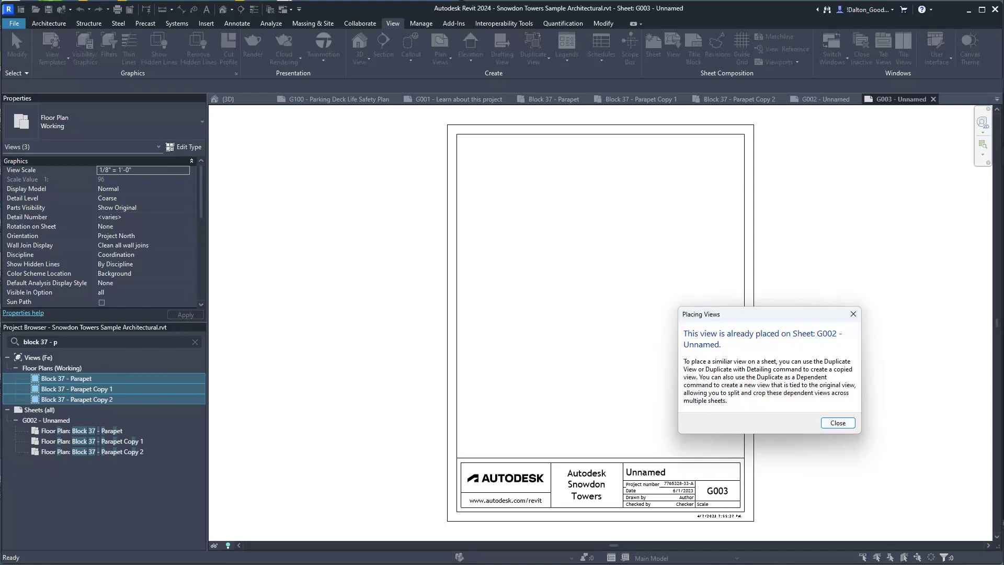
{"action": "key", "text": "Return"}
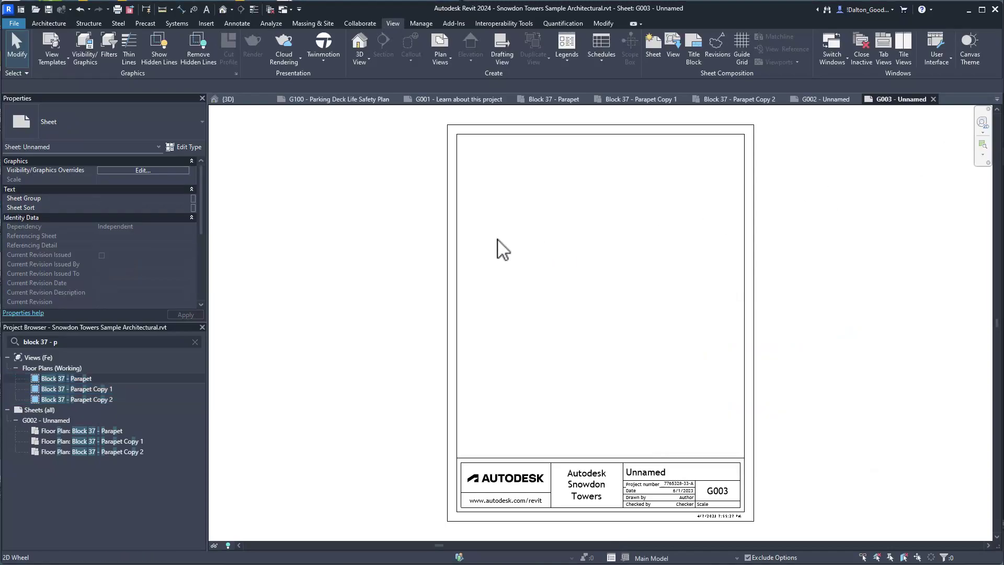
Step: Retry placing the Block 37 - Parapet plan and its two copies on sheet G003, dismiss the notice and clear the search
{"action": "left_click", "coordinate": [81, 380]}
{"action": "left_click", "coordinate": [82, 388]}
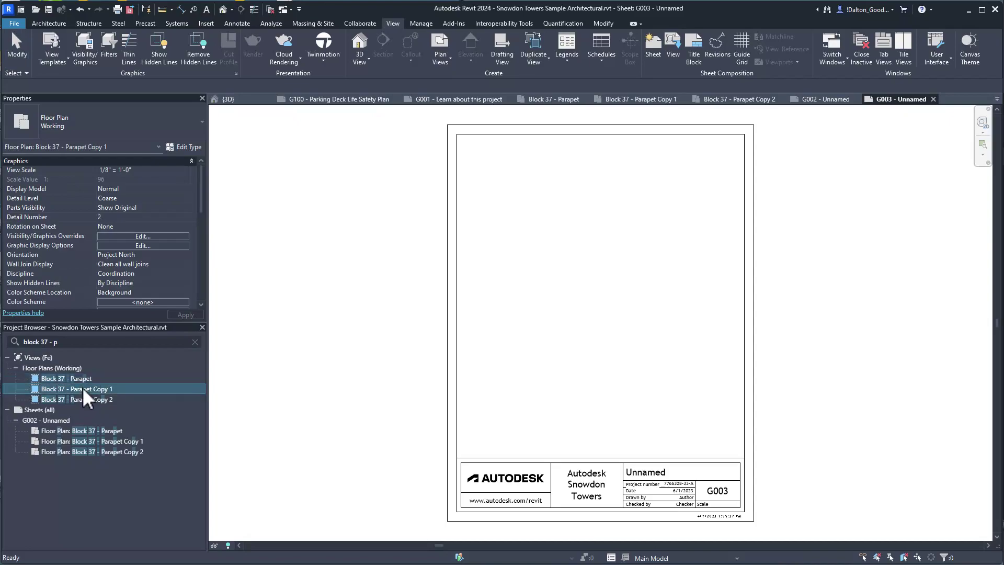
{"action": "left_click", "coordinate": [84, 399]}
{"action": "left_click", "coordinate": [82, 378], "text": "shift"}
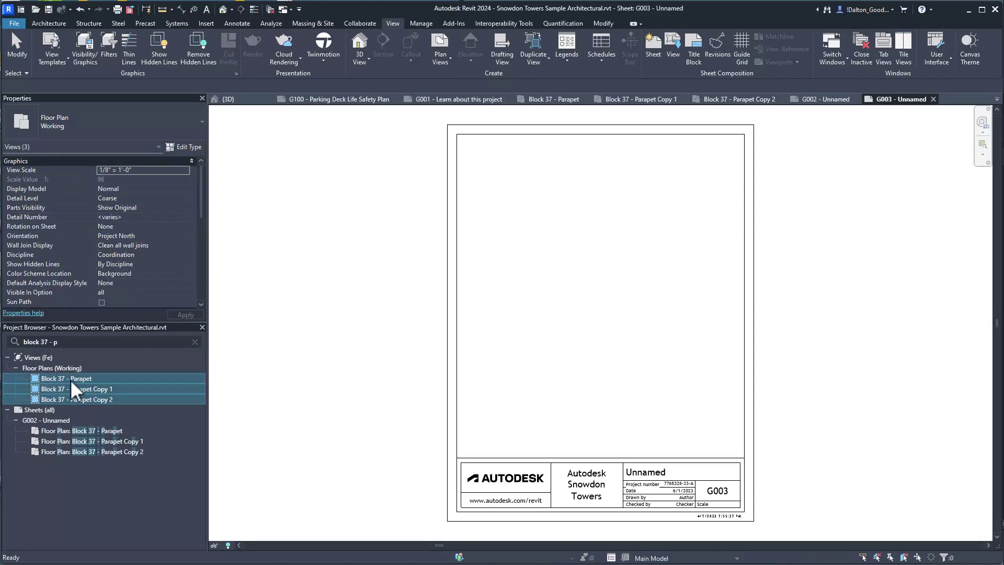
{"action": "left_click_drag", "start_coordinate": [550, 284], "coordinate": [555, 287]}
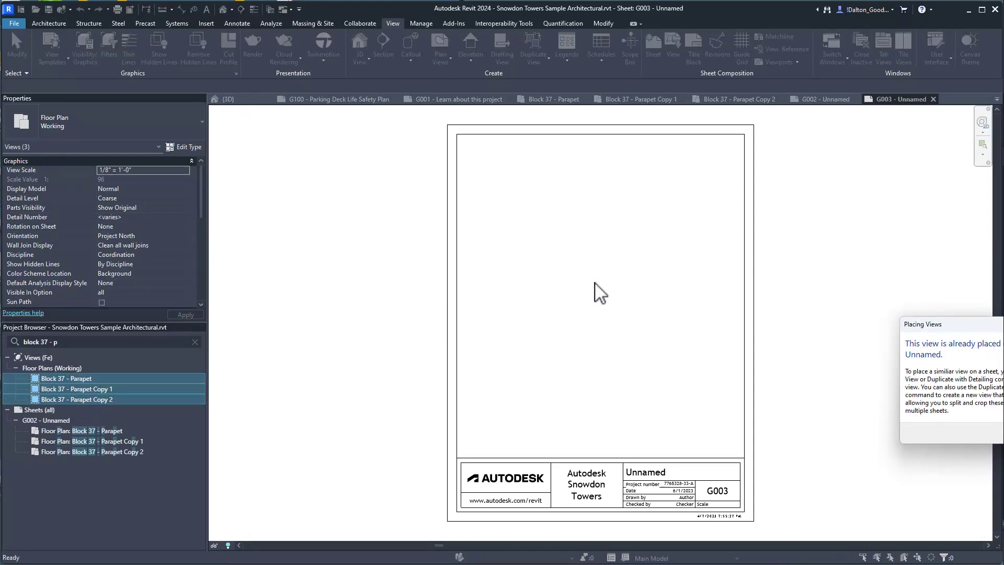
{"action": "left_click_drag", "start_coordinate": [960, 333], "coordinate": [570, 275]}
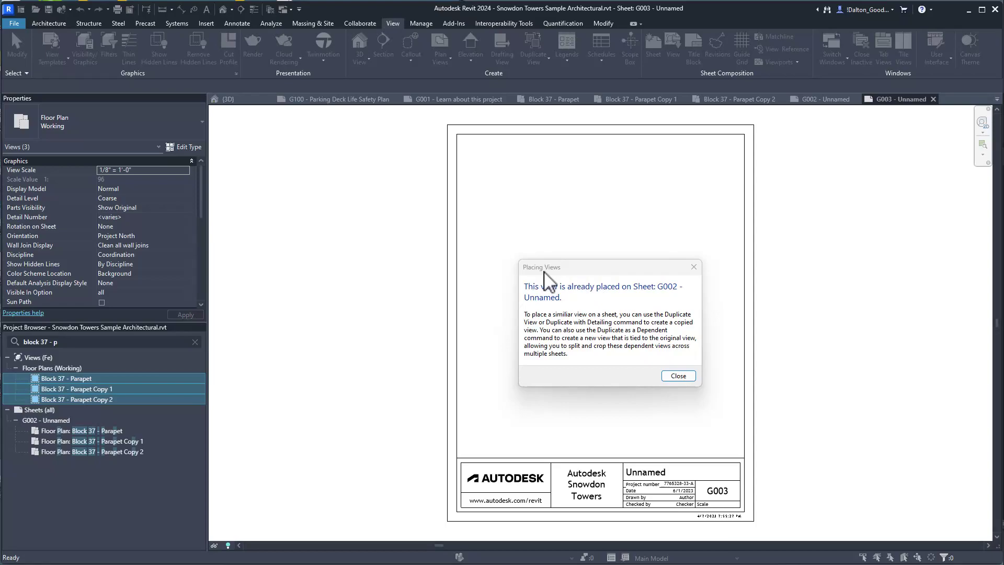
{"action": "left_click_drag", "start_coordinate": [545, 270], "coordinate": [494, 274]}
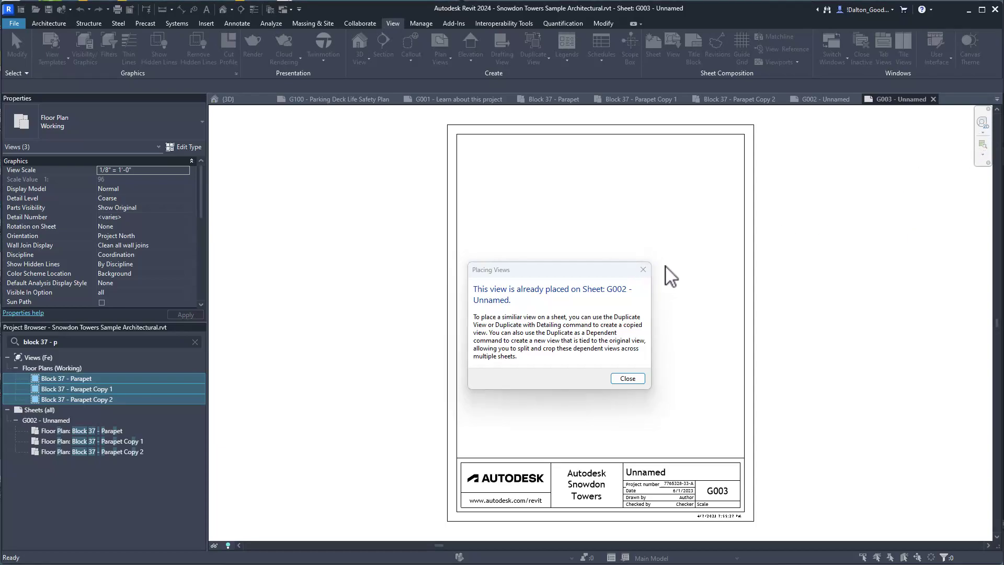
{"action": "left_click", "coordinate": [643, 270]}
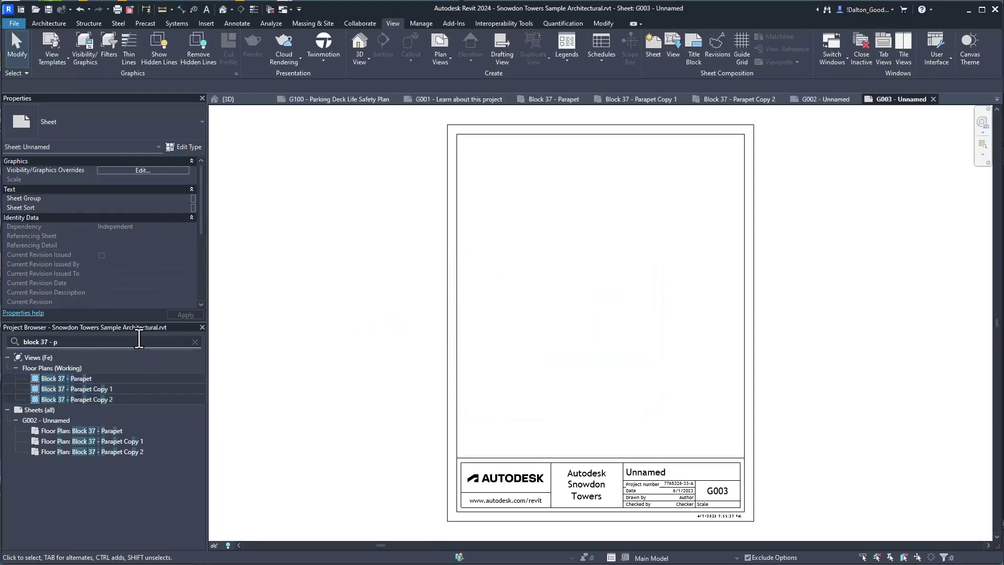
{"action": "left_click", "coordinate": [195, 342]}
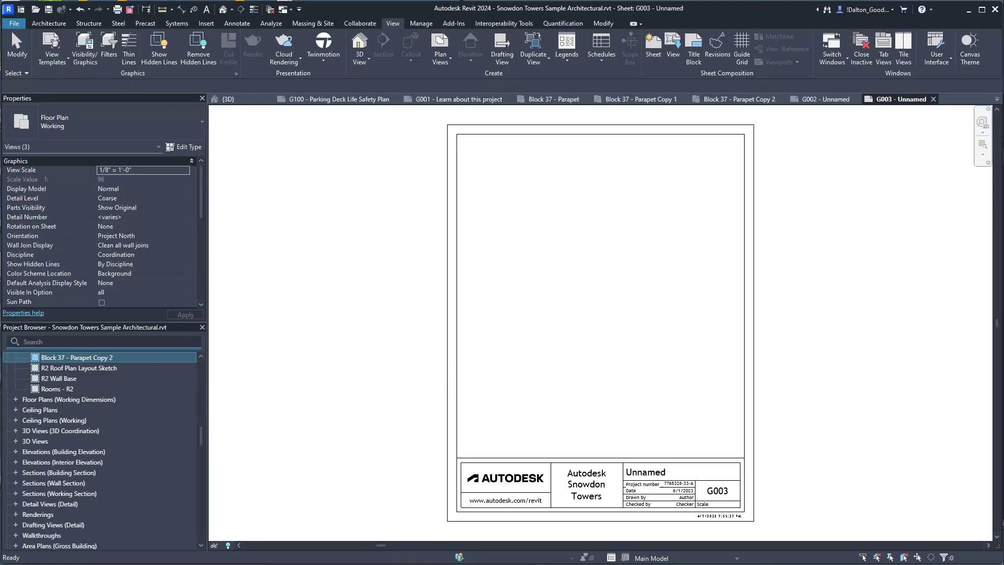
Step: Switch to the browser article, read its sections on 2D element draw order and resizable dialogs, and return to Revit
{"action": "key", "text": "alt+Tab"}
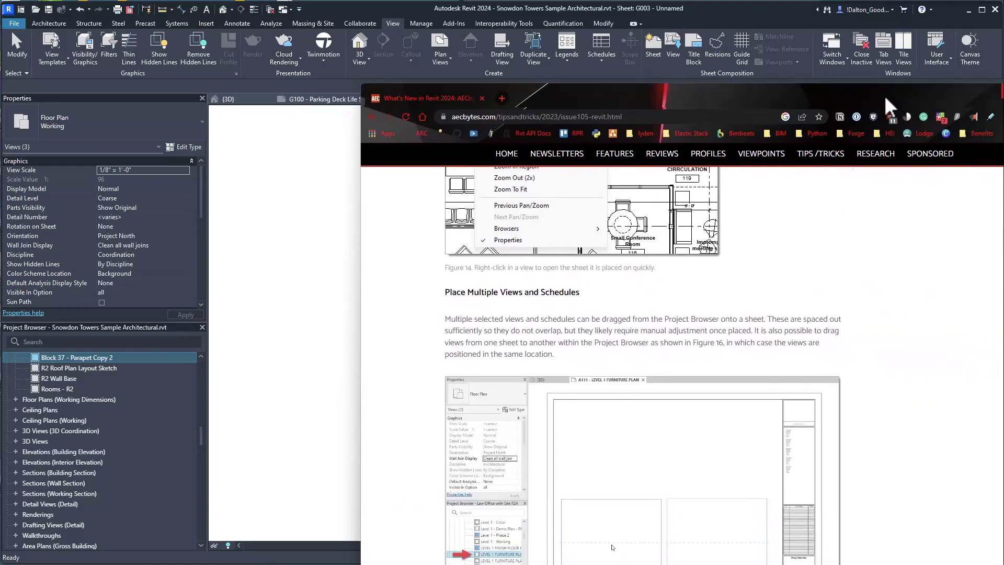
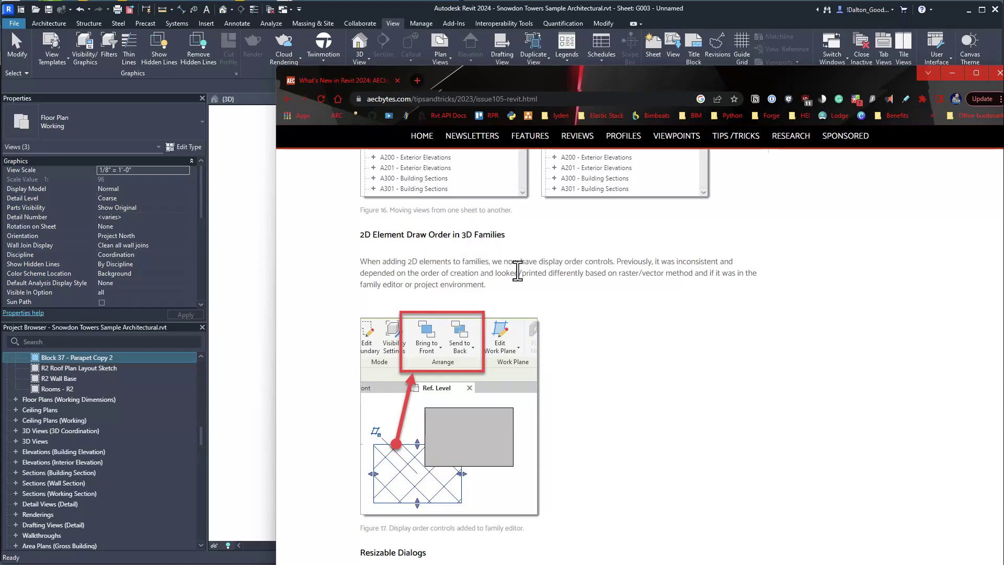
{"action": "left_click_drag", "start_coordinate": [501, 286], "coordinate": [367, 257]}
{"action": "scroll", "coordinate": [423, 272], "scroll_direction": "down", "scroll_amount": 1}
{"action": "scroll", "coordinate": [463, 283], "scroll_direction": "down", "scroll_amount": 6}
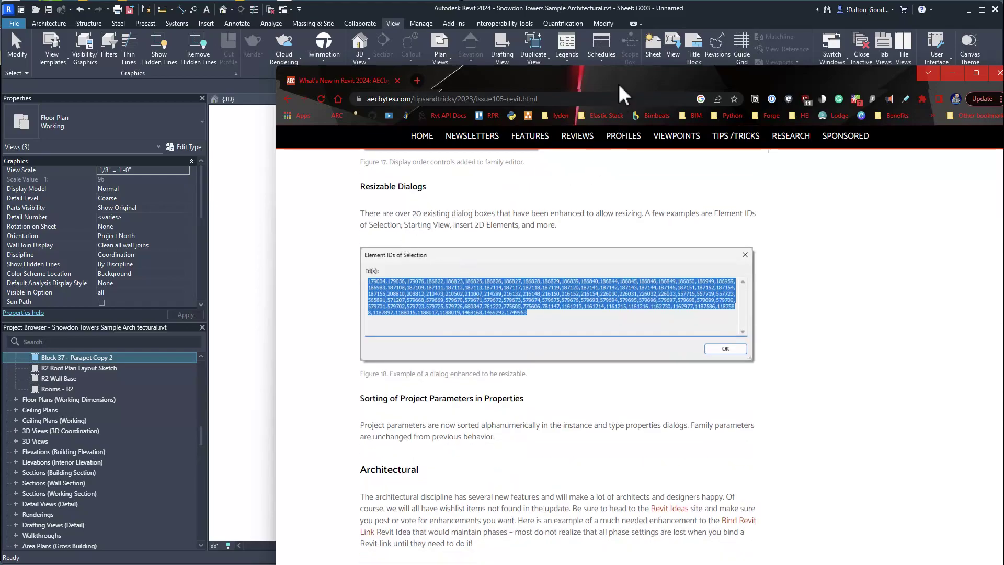
{"action": "left_click", "coordinate": [951, 72]}
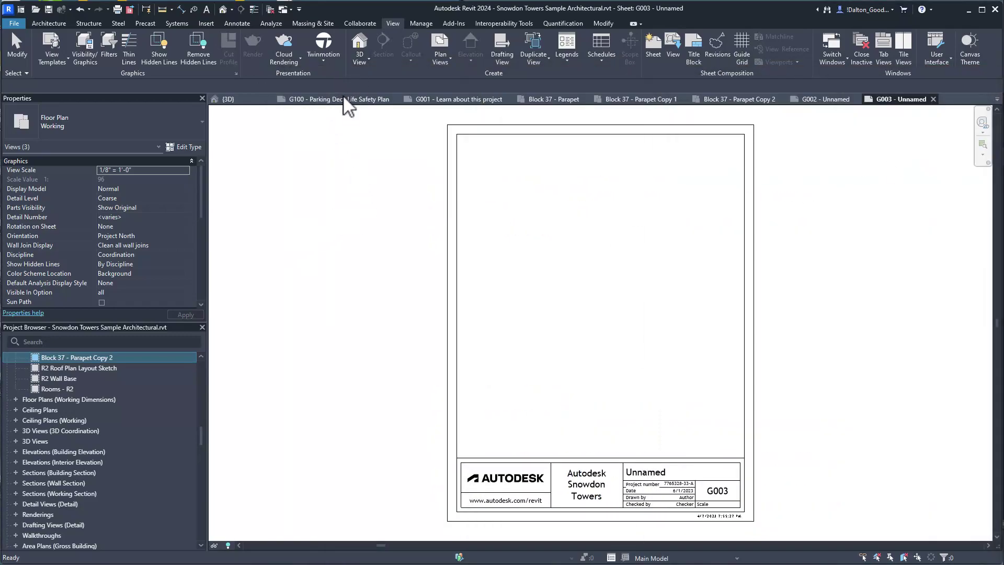
Step: Open the Visibility/Graphic Overrides of sheet G003, enlarge the dialog to test its resizing, and close it without changes
{"action": "left_click", "coordinate": [89, 46]}
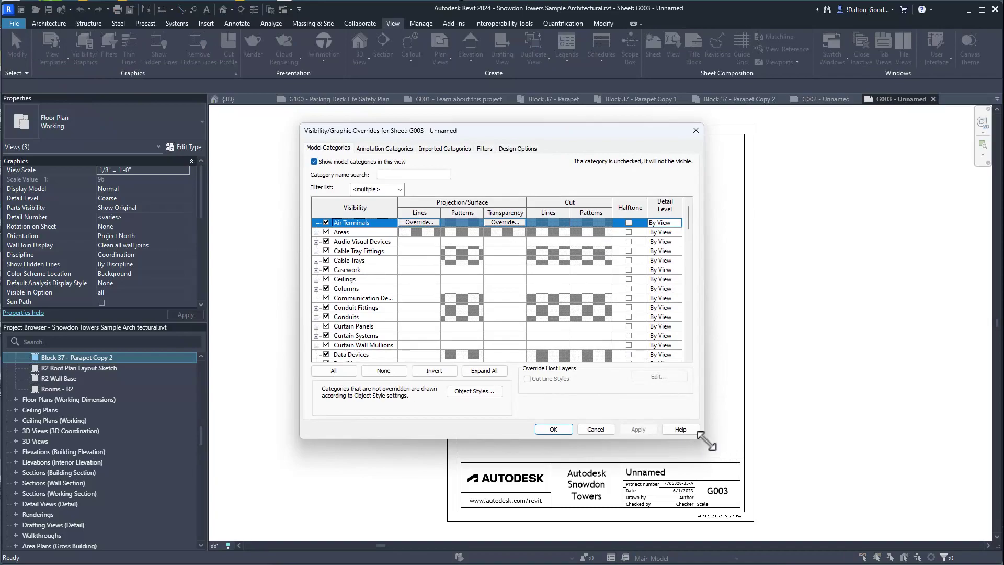
{"action": "left_click_drag", "start_coordinate": [707, 442], "coordinate": [773, 462]}
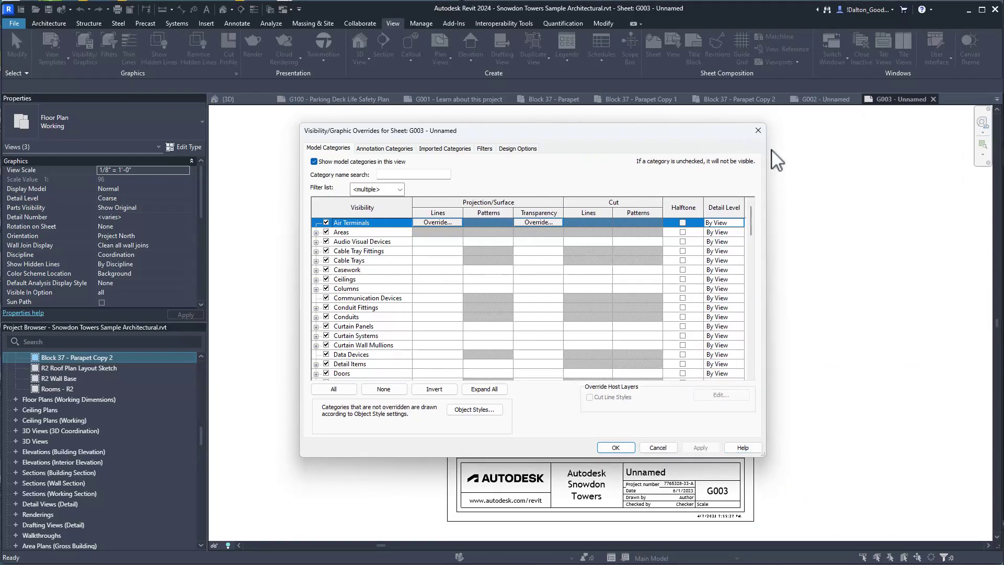
{"action": "left_click", "coordinate": [758, 131]}
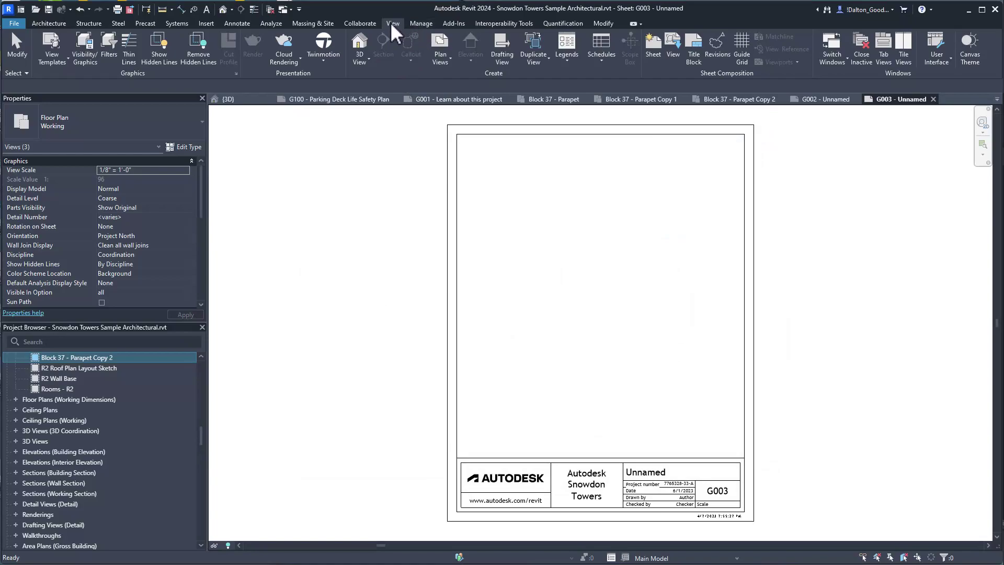
Step: Show the element IDs of the selected parapet views and enlarge that dialog to test its resizing
{"action": "left_click", "coordinate": [426, 24]}
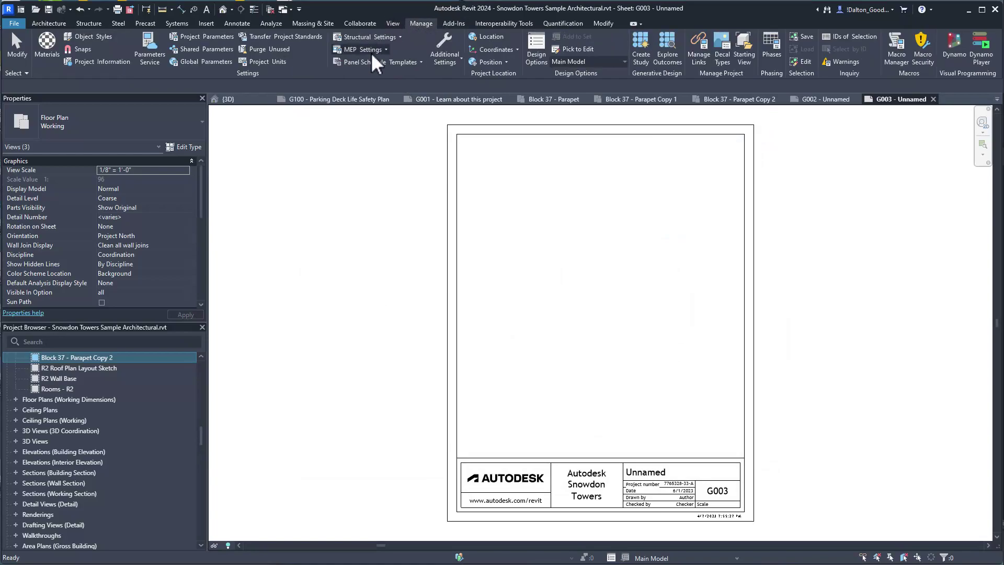
{"action": "left_click", "coordinate": [867, 35]}
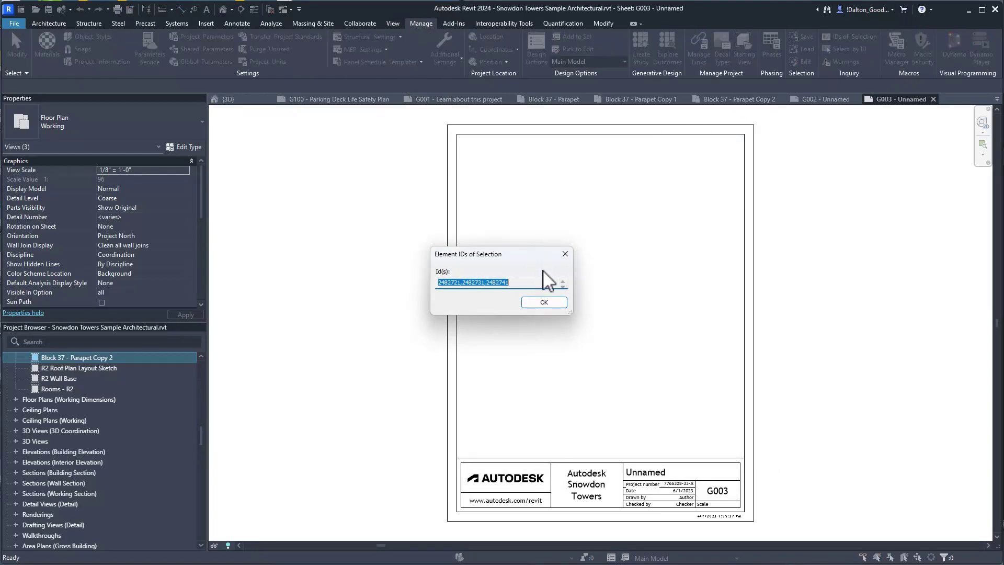
{"action": "left_click_drag", "start_coordinate": [571, 313], "coordinate": [717, 377]}
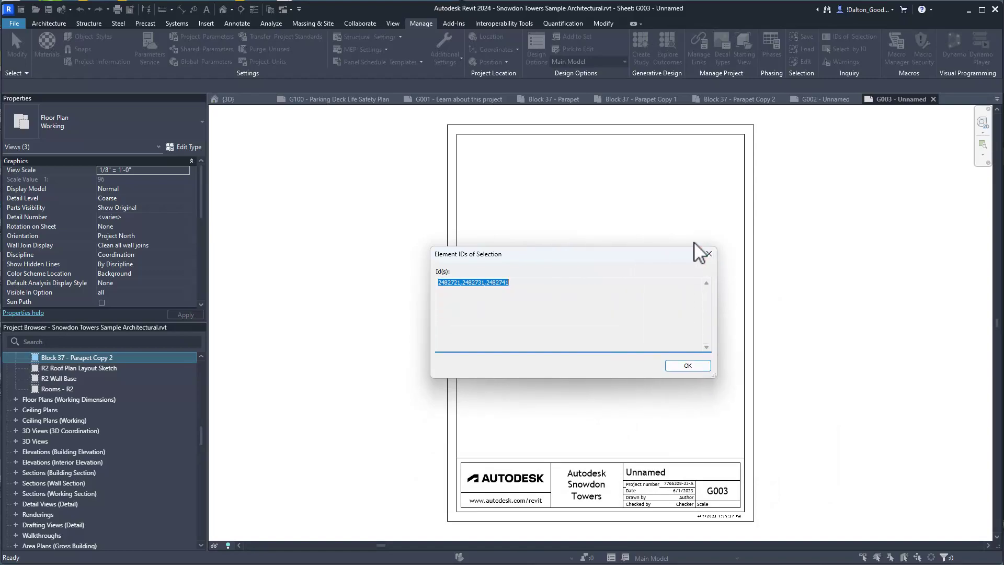
Step: Dismiss the element IDs dialog, open the project's warnings list, enlarge that dialog to test its resizing, and close it
{"action": "left_click", "coordinate": [708, 254]}
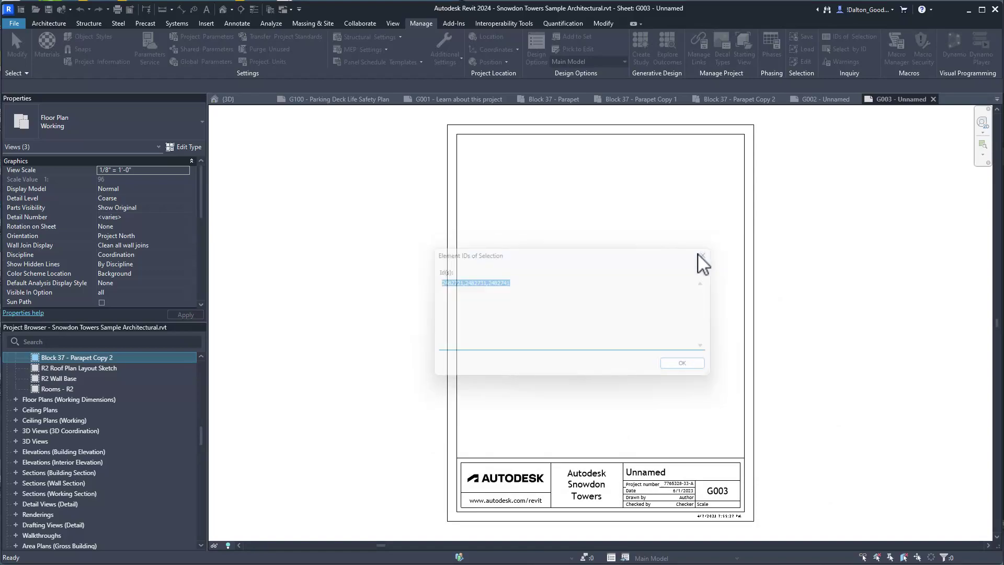
{"action": "left_click", "coordinate": [852, 60]}
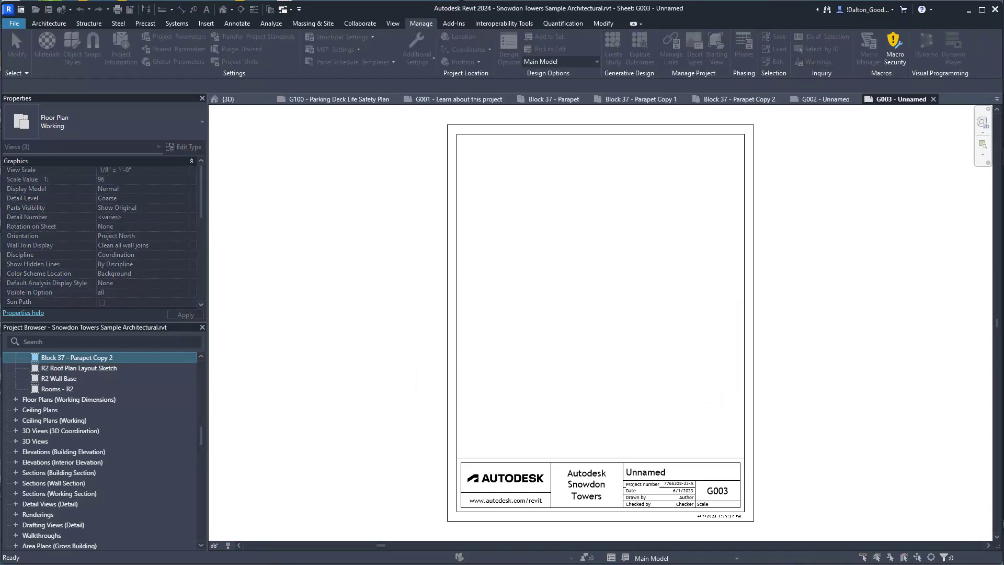
{"action": "left_click_drag", "start_coordinate": [589, 180], "coordinate": [473, 132]}
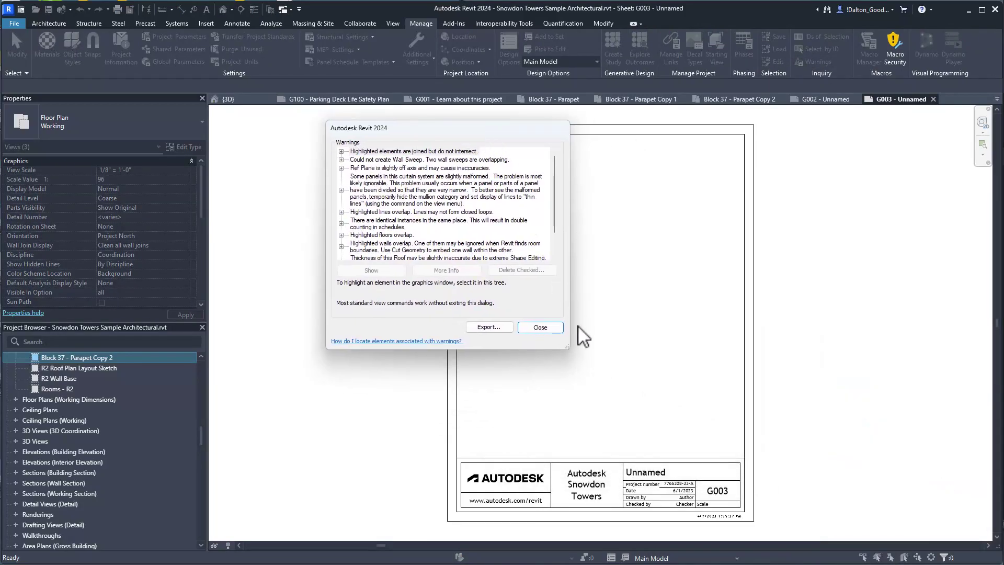
{"action": "left_click_drag", "start_coordinate": [567, 352], "coordinate": [929, 415]}
{"action": "left_click_drag", "start_coordinate": [688, 139], "coordinate": [562, 142]}
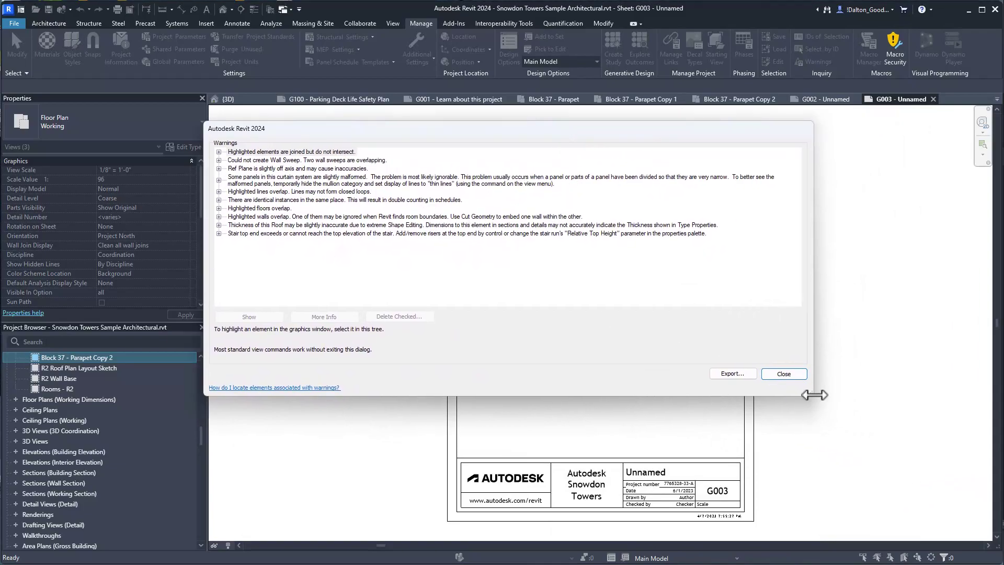
{"action": "left_click_drag", "start_coordinate": [809, 394], "coordinate": [860, 425]}
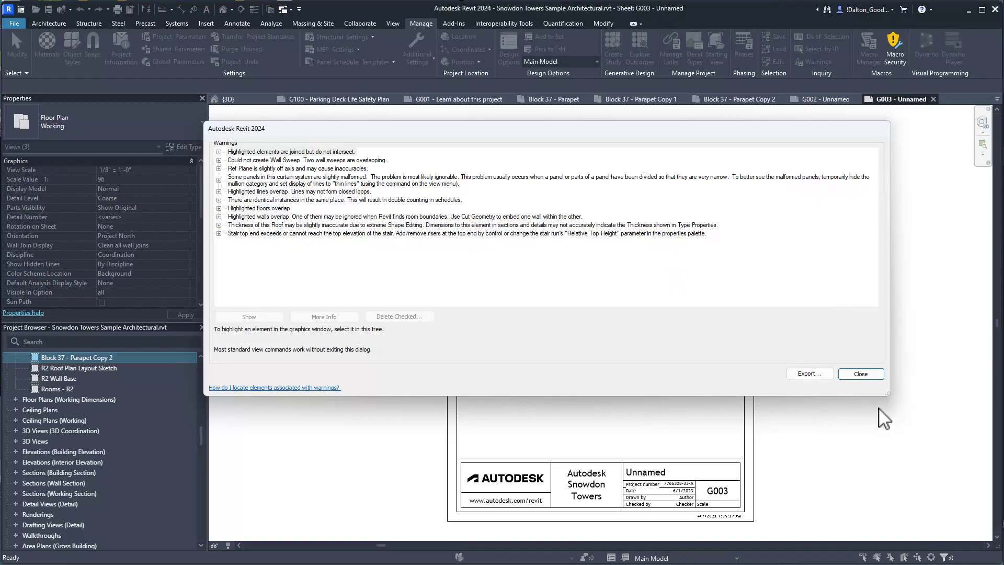
{"action": "left_click_drag", "start_coordinate": [887, 395], "coordinate": [962, 386]}
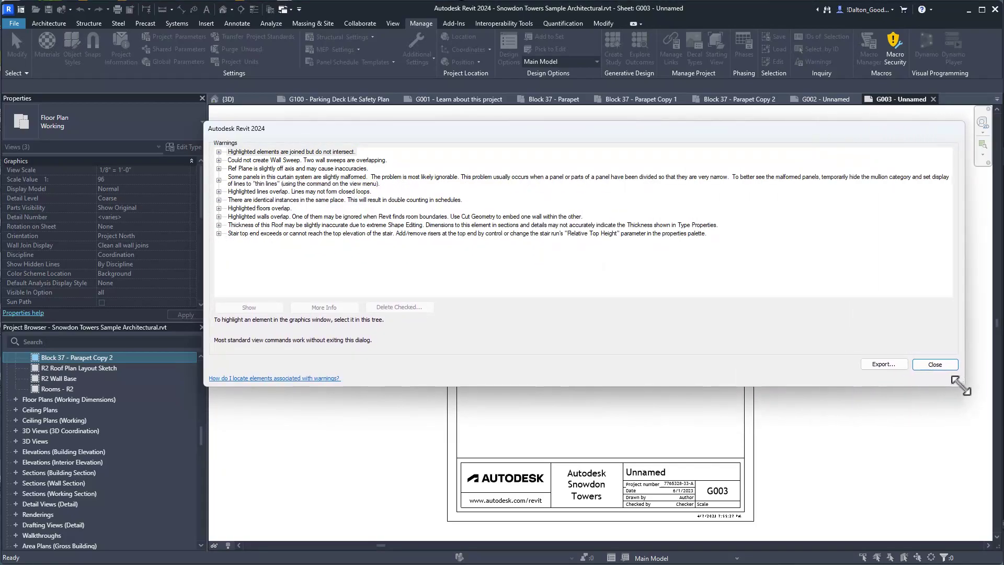
{"action": "left_click", "coordinate": [937, 365]}
Step: Switch to the browser article and skim its architectural sections on the Textures view style, solar studies and site tools
{"action": "left_click_drag", "start_coordinate": [1003, 92], "coordinate": [736, 57]}
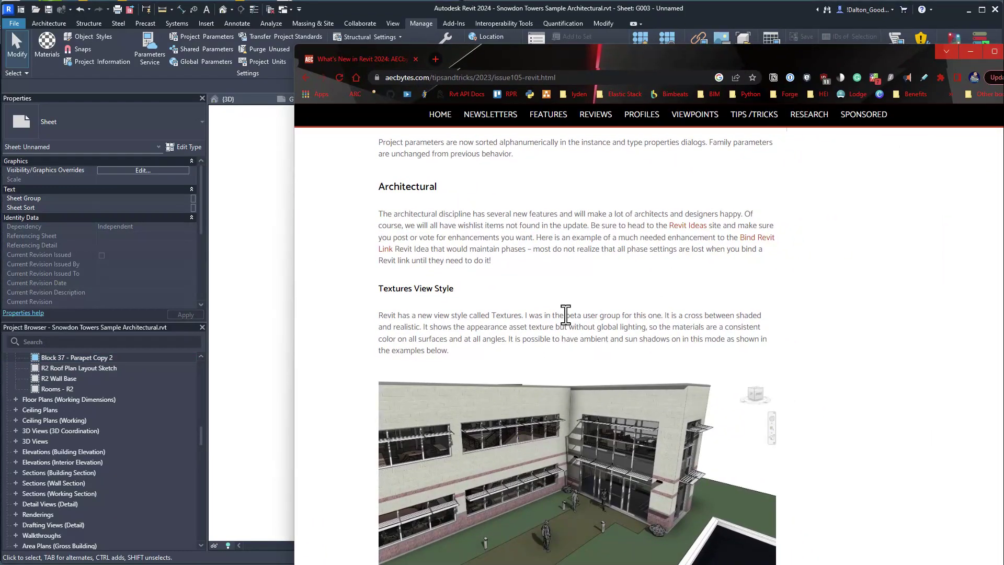
{"action": "scroll", "coordinate": [566, 314], "scroll_direction": "up", "scroll_amount": 1}
{"action": "scroll", "coordinate": [567, 314], "scroll_direction": "down", "scroll_amount": 15}
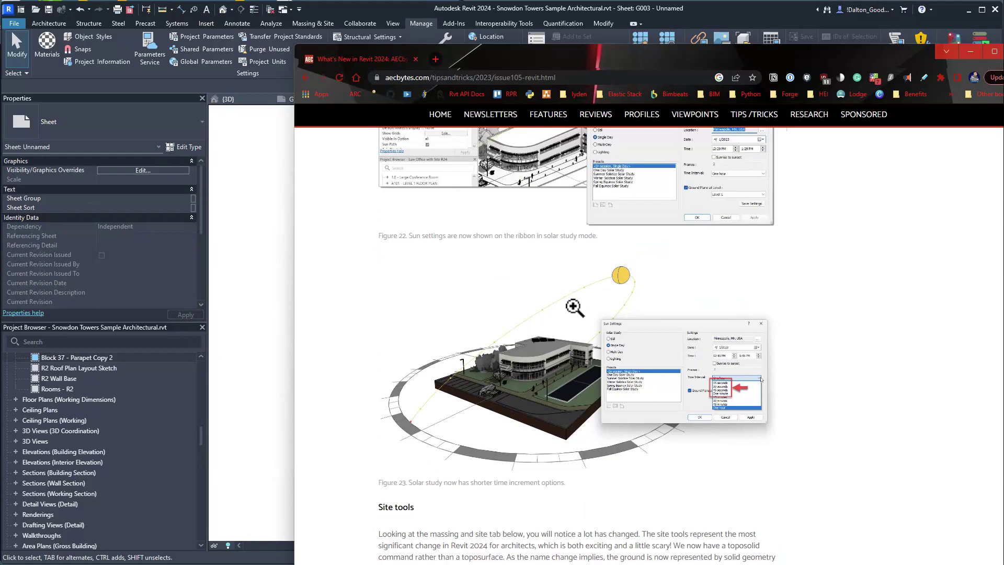
{"action": "scroll", "coordinate": [574, 308], "scroll_direction": "up", "scroll_amount": 6}
{"action": "scroll", "coordinate": [547, 244], "scroll_direction": "down", "scroll_amount": 9}
{"action": "scroll", "coordinate": [477, 386], "scroll_direction": "down", "scroll_amount": 19}
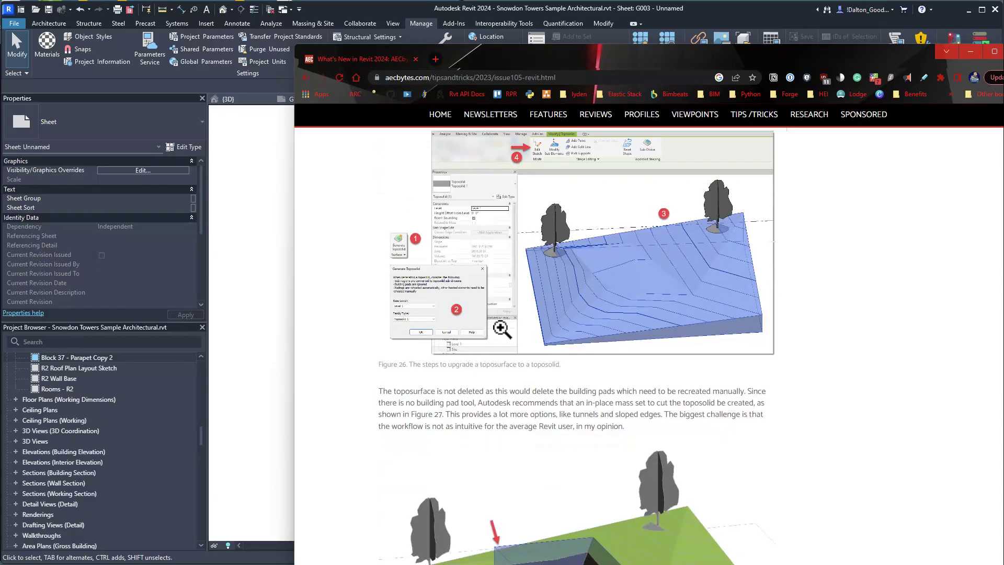
Step: Read the article's toposolid sections on properties, creation workflow, sub-divisions and tunnels made with a mass void
{"action": "scroll", "coordinate": [501, 328], "scroll_direction": "down", "scroll_amount": 15}
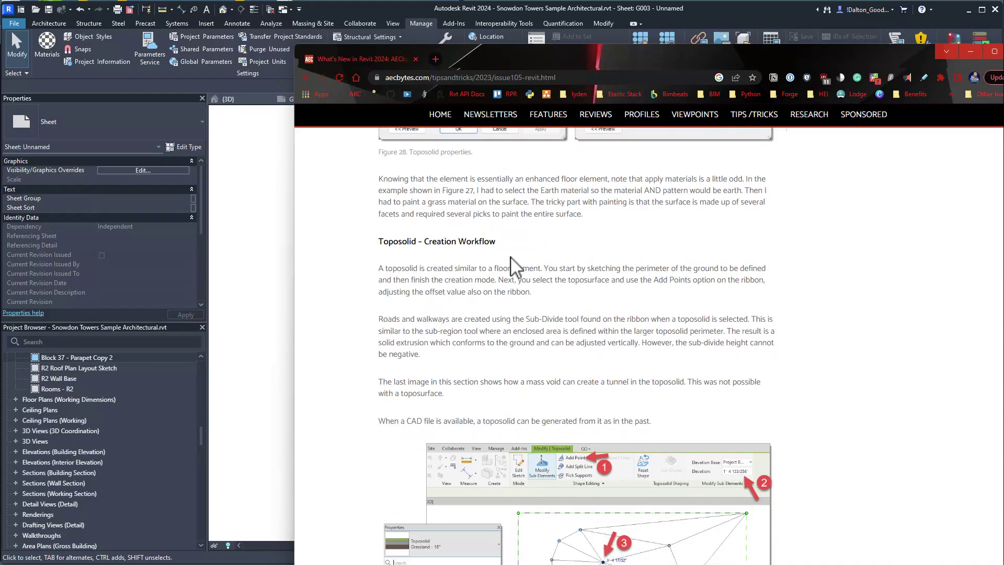
{"action": "scroll", "coordinate": [444, 264], "scroll_direction": "down", "scroll_amount": 2}
{"action": "scroll", "coordinate": [451, 273], "scroll_direction": "down", "scroll_amount": 7}
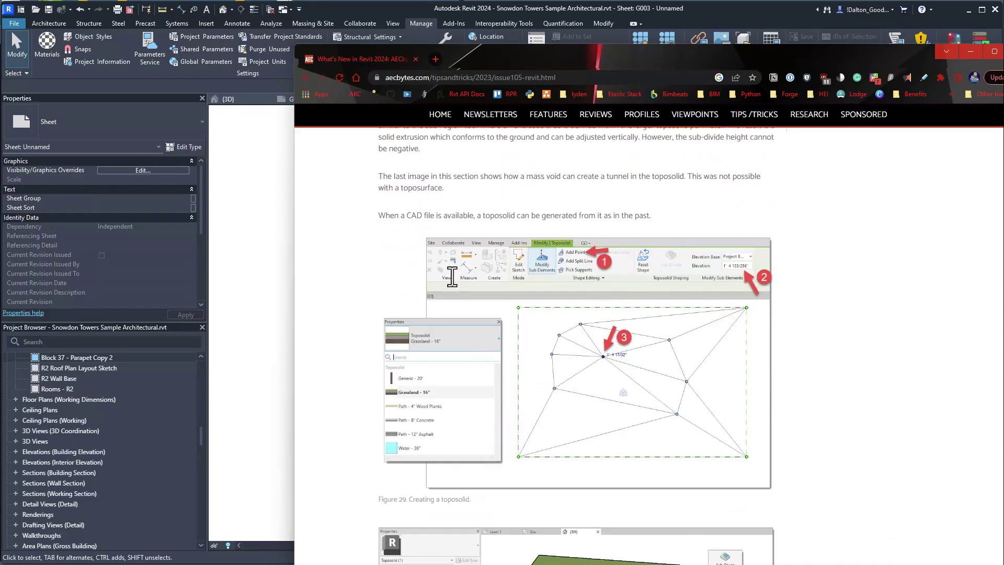
{"action": "scroll", "coordinate": [451, 279], "scroll_direction": "down", "scroll_amount": 3}
{"action": "scroll", "coordinate": [540, 319], "scroll_direction": "down", "scroll_amount": 2}
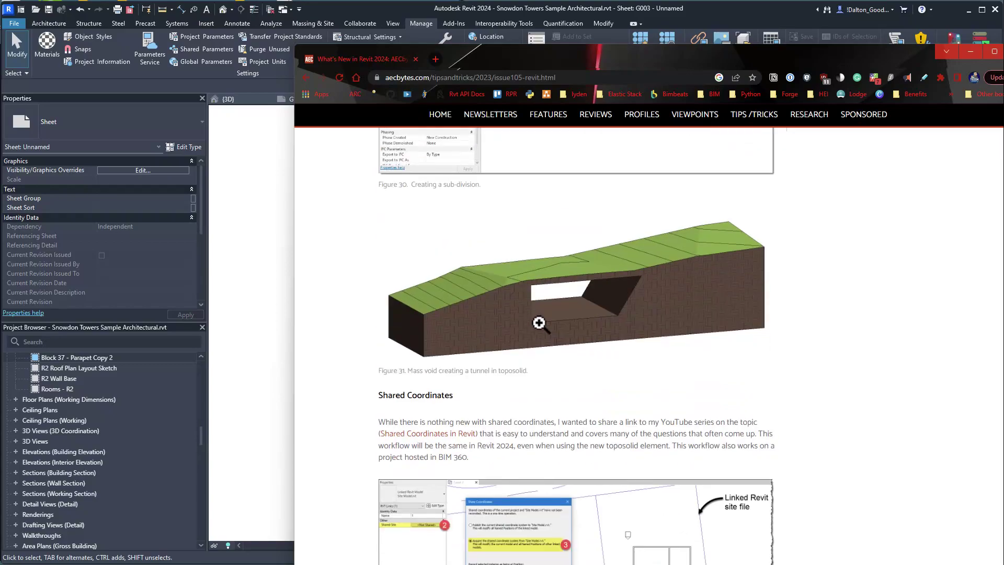
Step: Read the article's sections on shared coordinates, cut geometry enhancement and pattern alignment
{"action": "scroll", "coordinate": [538, 321], "scroll_direction": "up", "scroll_amount": 3}
{"action": "scroll", "coordinate": [538, 286], "scroll_direction": "down", "scroll_amount": 6}
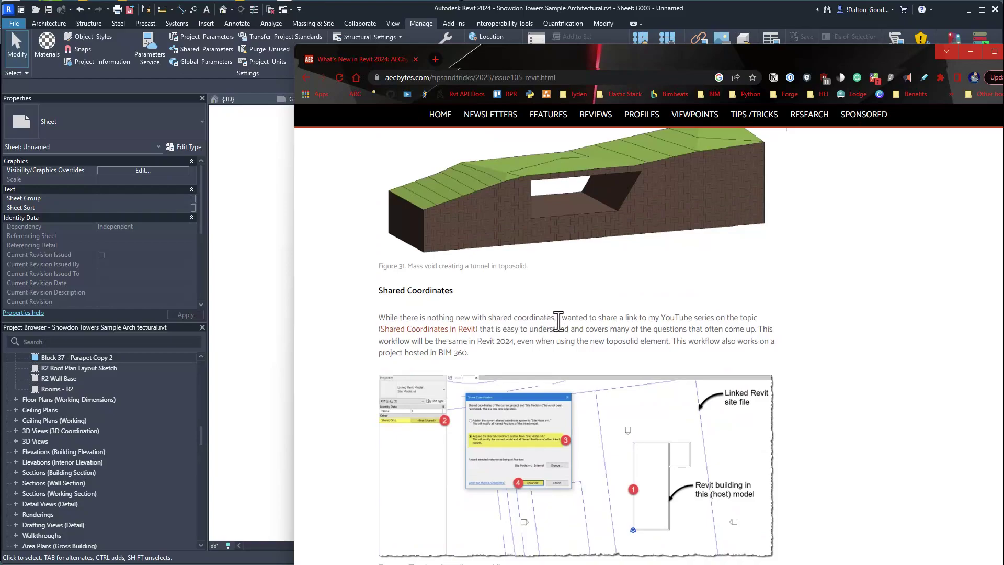
{"action": "scroll", "coordinate": [551, 342], "scroll_direction": "down", "scroll_amount": 3}
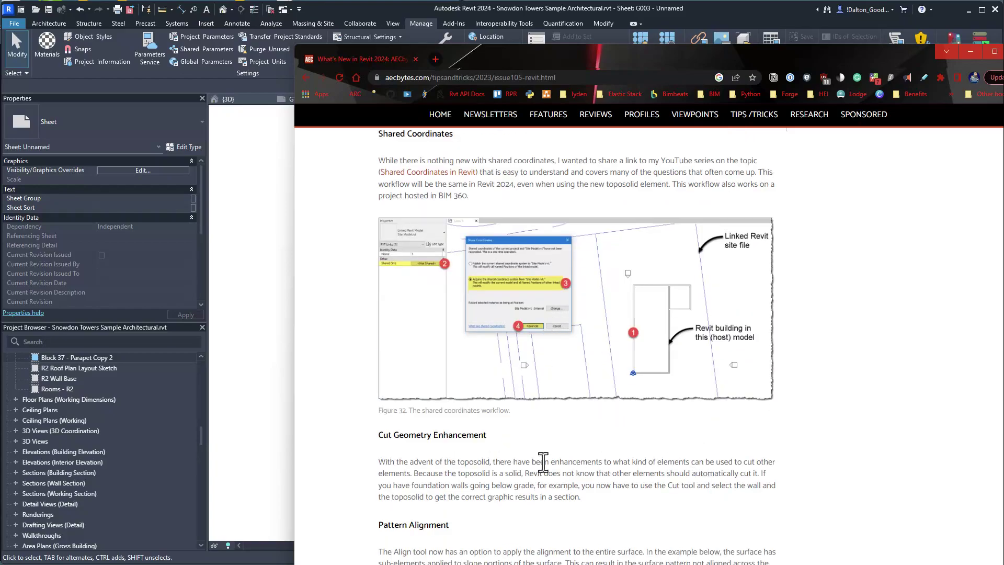
{"action": "scroll", "coordinate": [515, 455], "scroll_direction": "down", "scroll_amount": 9}
{"action": "scroll", "coordinate": [518, 377], "scroll_direction": "down", "scroll_amount": 20}
Step: Review the article's structural, mechanical, electrical and plumbing enhancement lists, highlighting them, and skim its conclusion
{"action": "scroll", "coordinate": [518, 387], "scroll_direction": "up", "scroll_amount": 9}
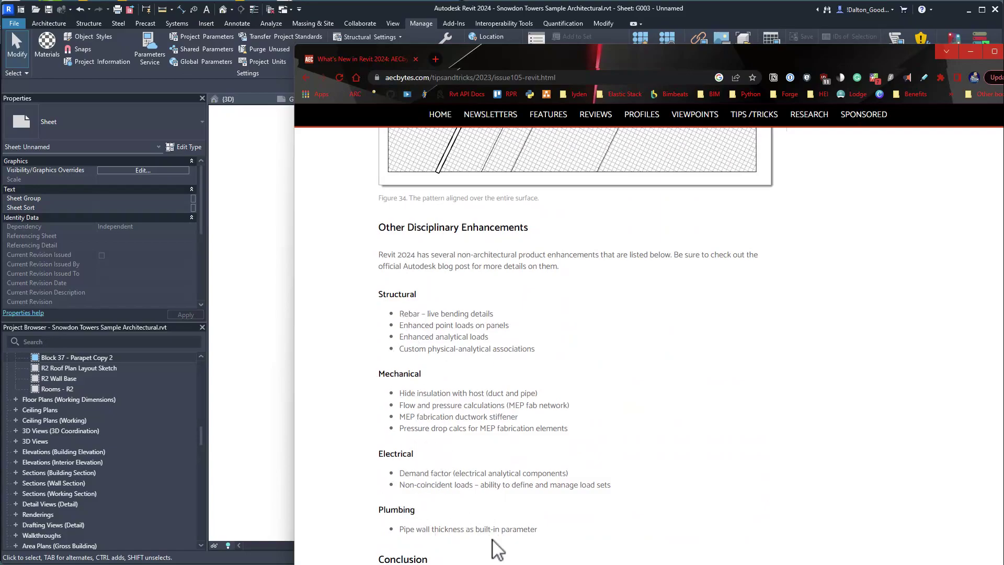
{"action": "left_click_drag", "start_coordinate": [540, 530], "coordinate": [379, 299]}
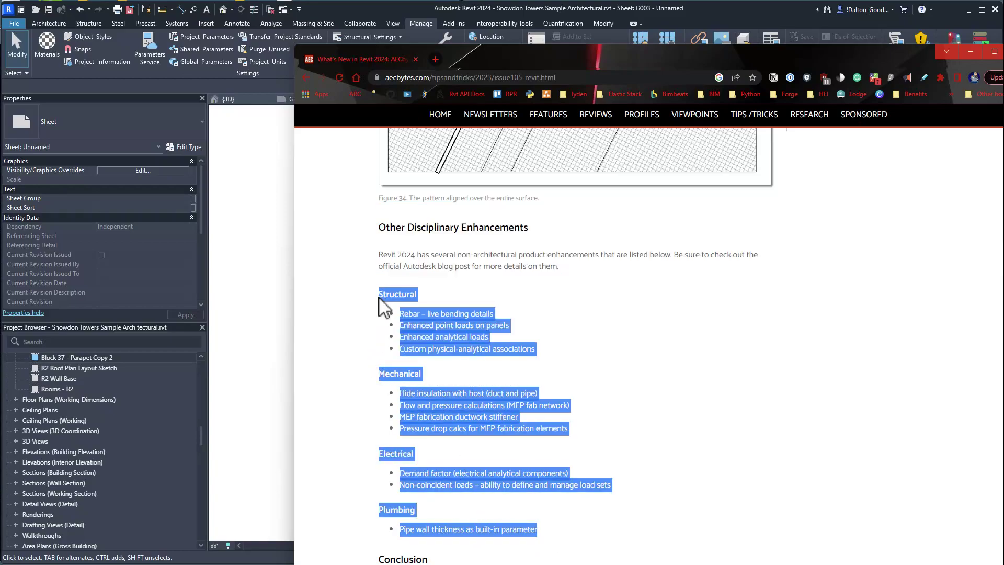
{"action": "left_click", "coordinate": [470, 332]}
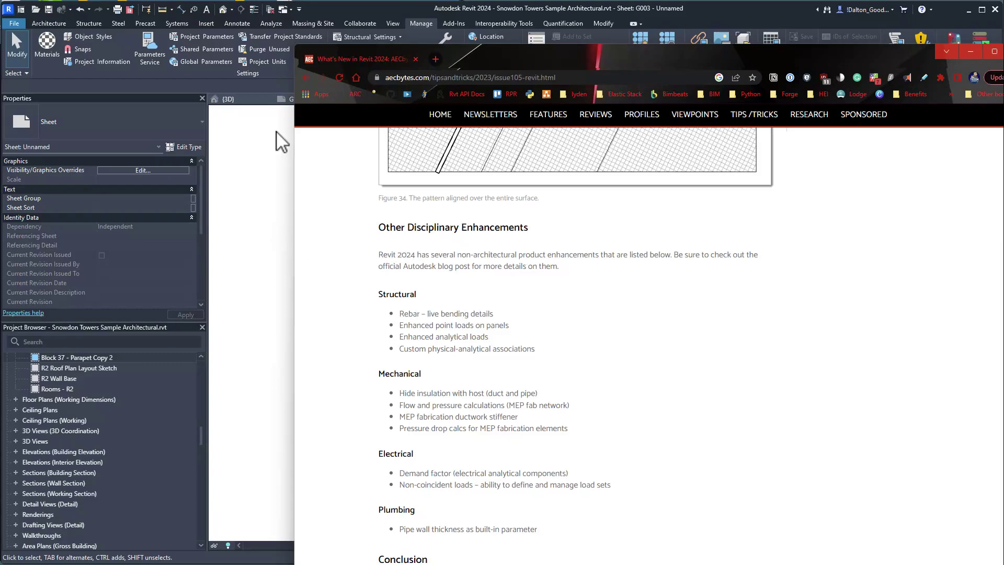
{"action": "left_click_drag", "start_coordinate": [622, 504], "coordinate": [411, 313]}
{"action": "scroll", "coordinate": [571, 258], "scroll_direction": "down", "scroll_amount": 6}
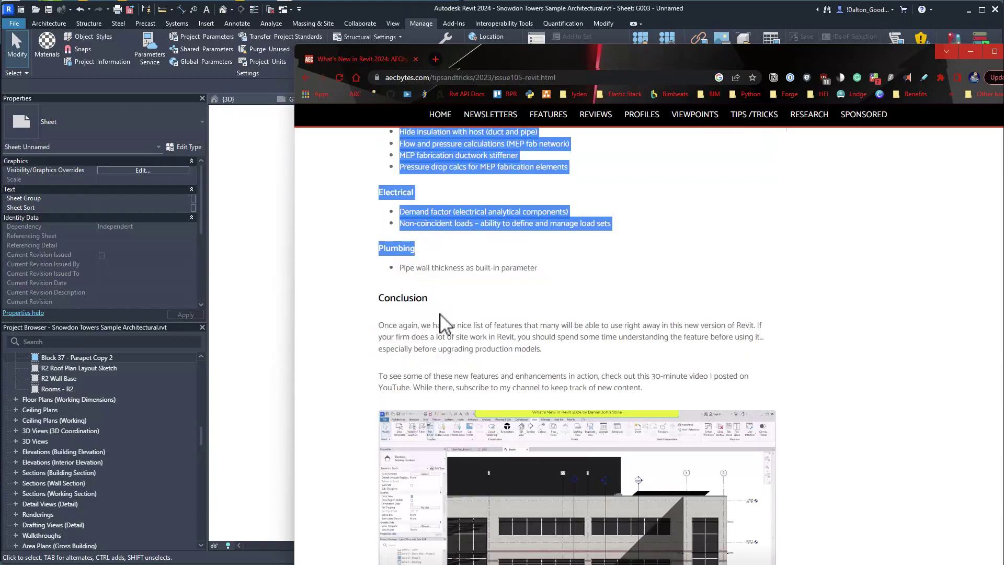
{"action": "scroll", "coordinate": [570, 258], "scroll_direction": "up", "scroll_amount": 3}
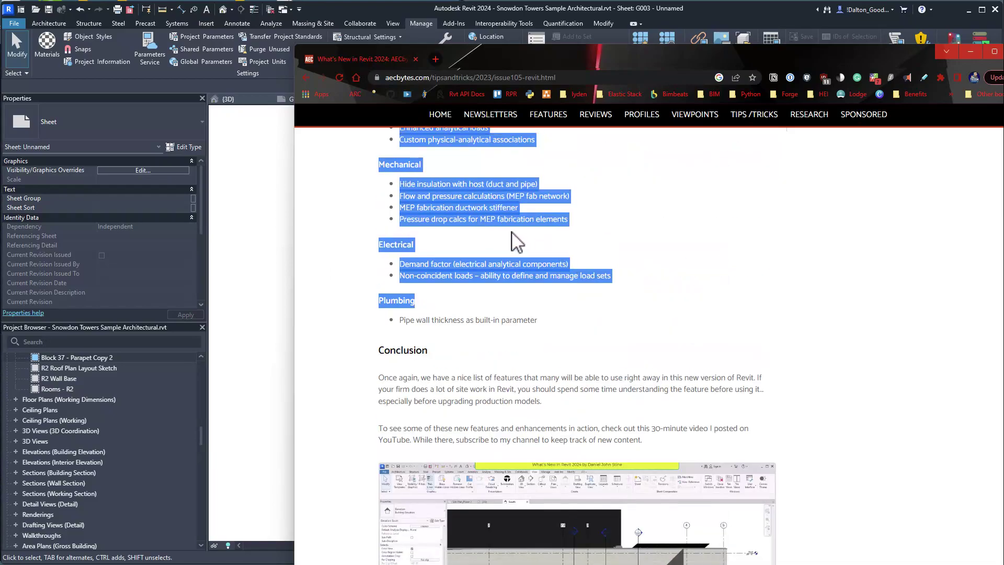
{"action": "scroll", "coordinate": [607, 261], "scroll_direction": "down", "scroll_amount": 3}
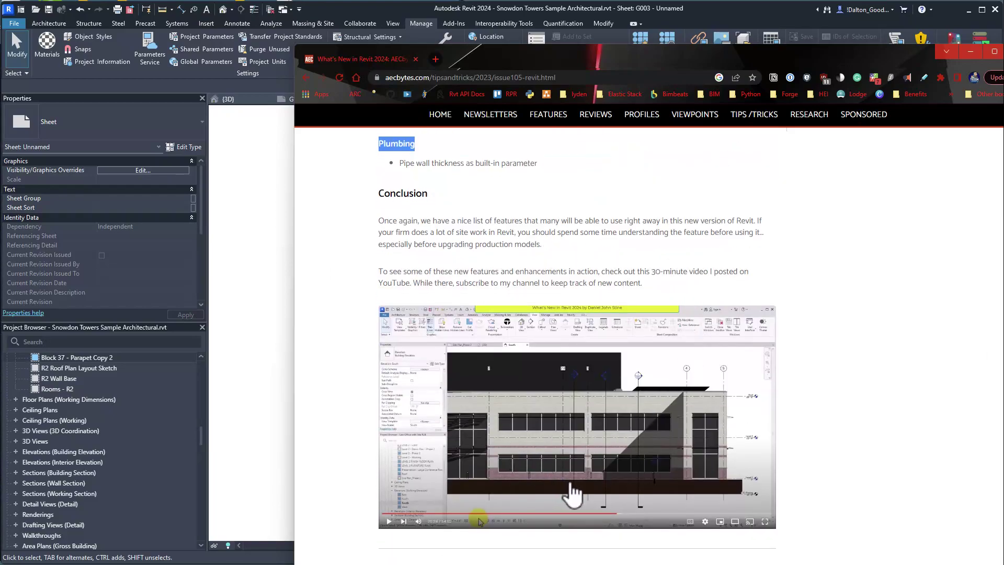
{"action": "scroll", "coordinate": [537, 223], "scroll_direction": "up", "scroll_amount": 3}
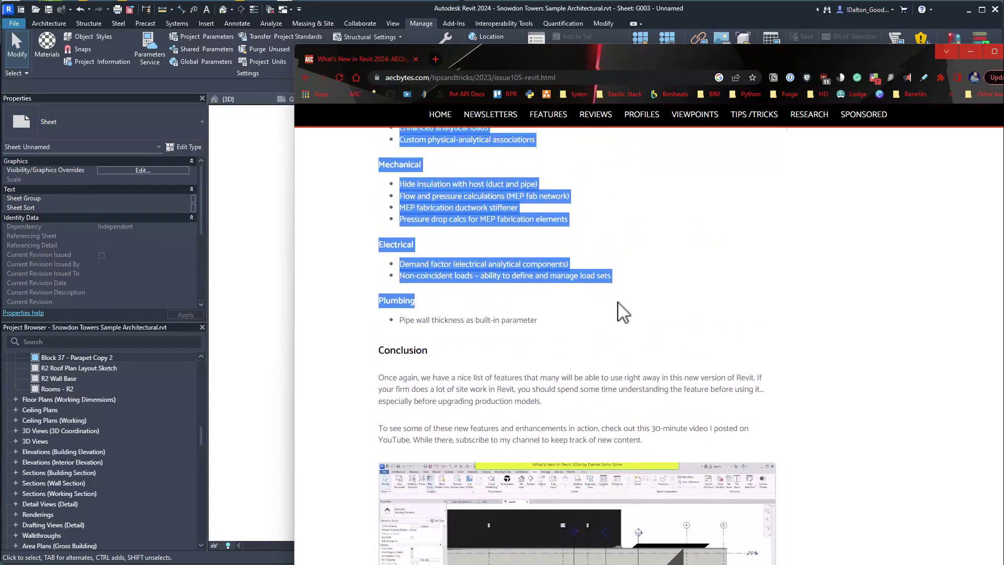
{"action": "scroll", "coordinate": [687, 291], "scroll_direction": "up", "scroll_amount": 4}
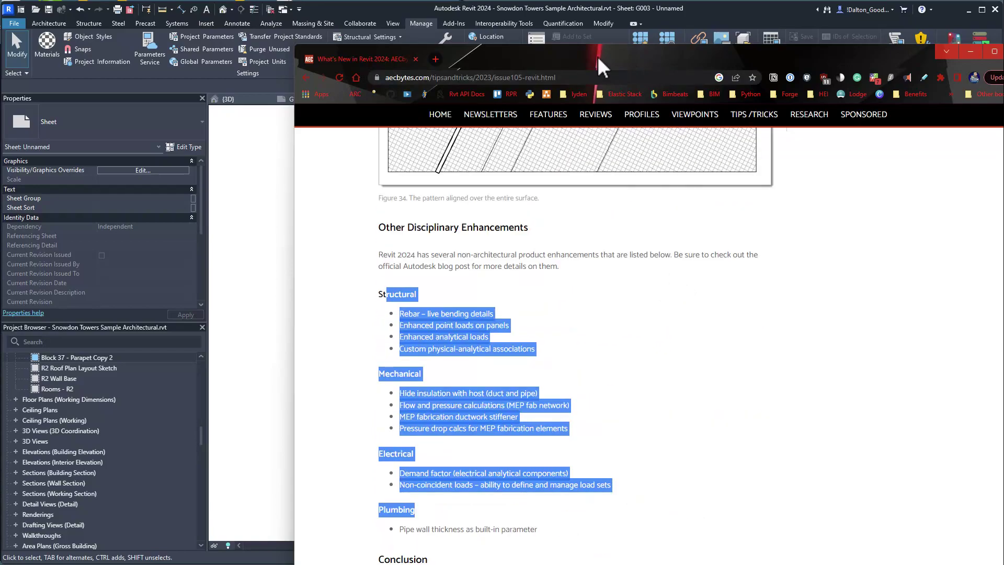
Step: Return to Revit and look through the commands offered by the Revit Lookup add-in, with nothing selected on sheet G003
{"action": "left_click", "coordinate": [263, 161]}
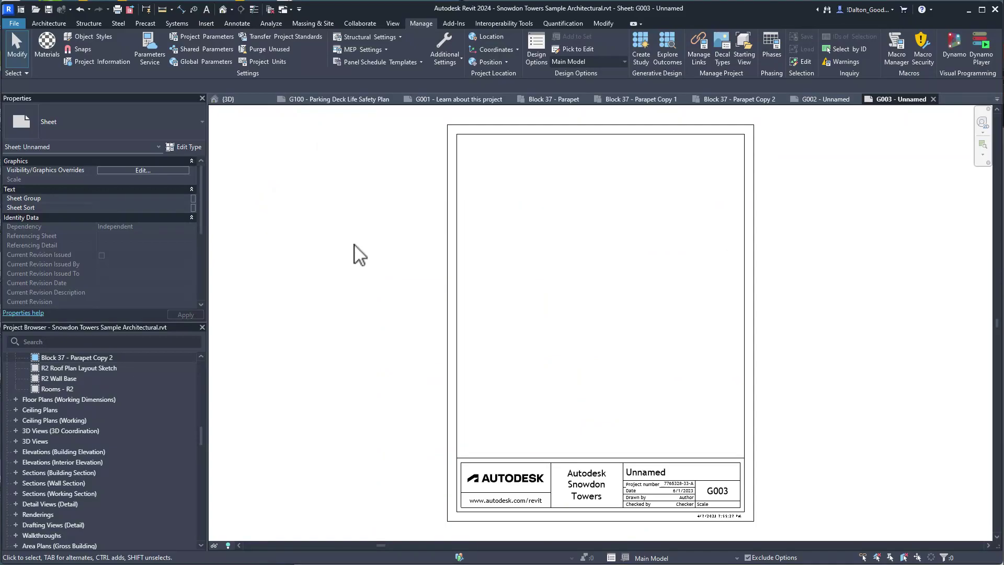
{"action": "left_click", "coordinate": [48, 23]}
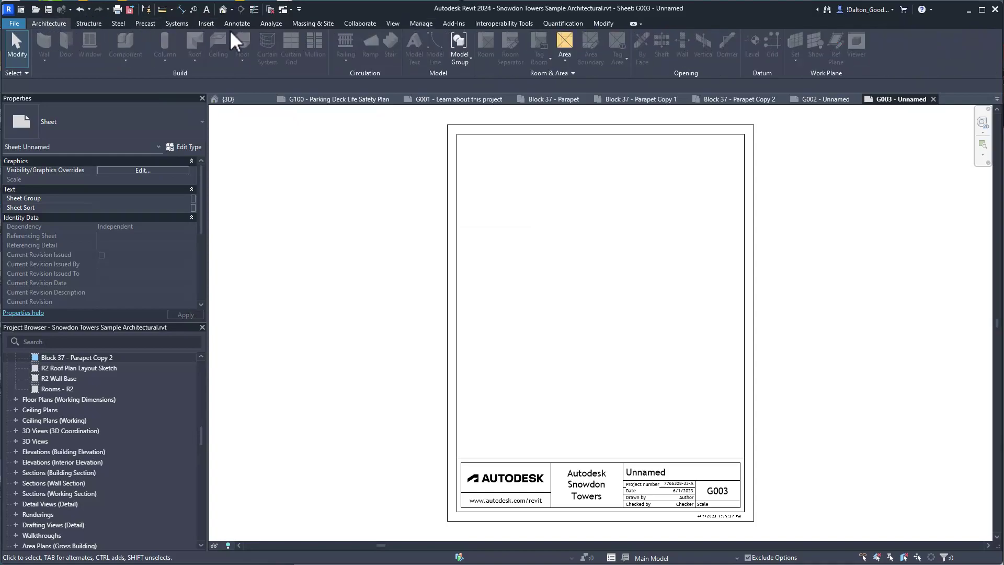
{"action": "left_click", "coordinate": [456, 19]}
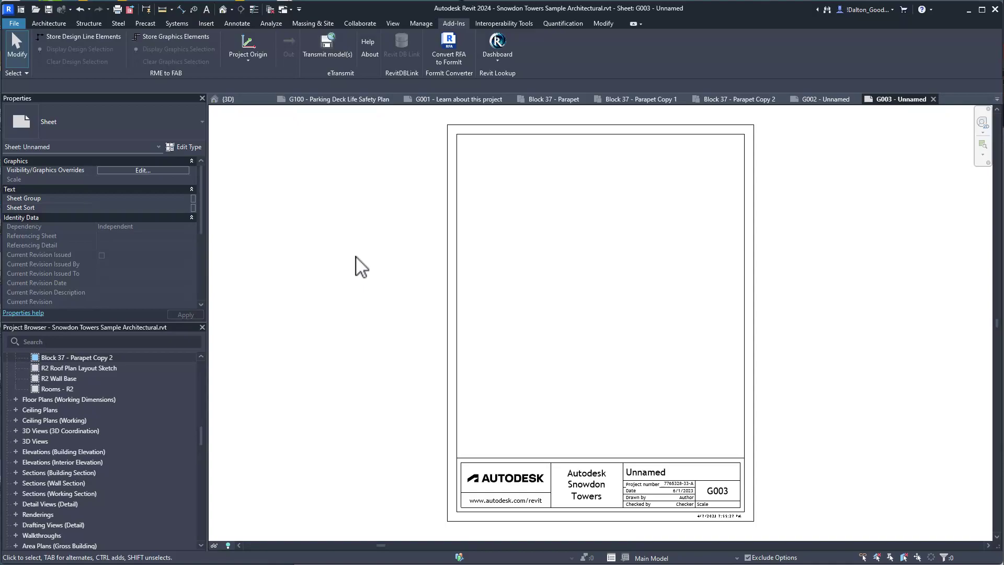
{"action": "left_click", "coordinate": [494, 62]}
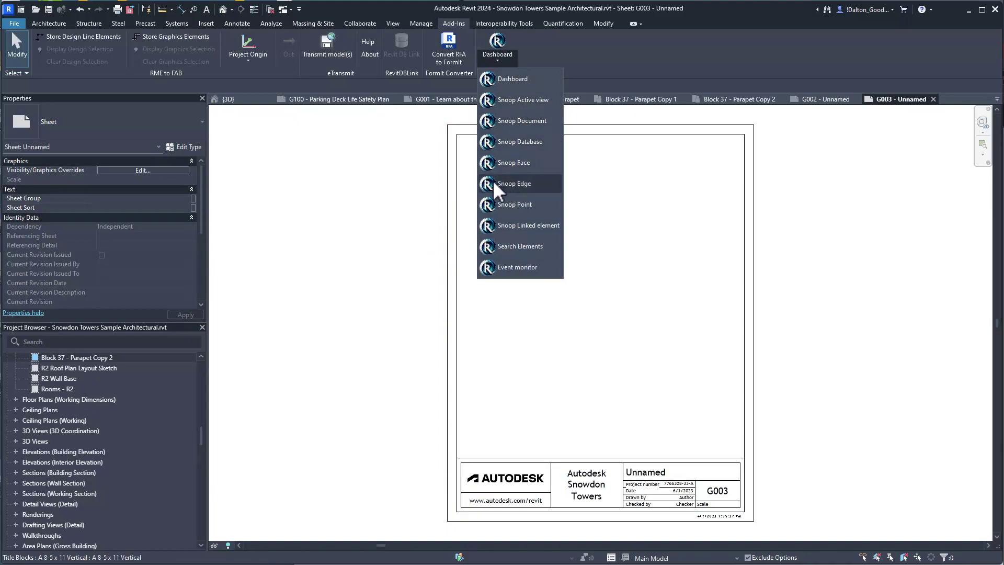
{"action": "left_click", "coordinate": [355, 298]}
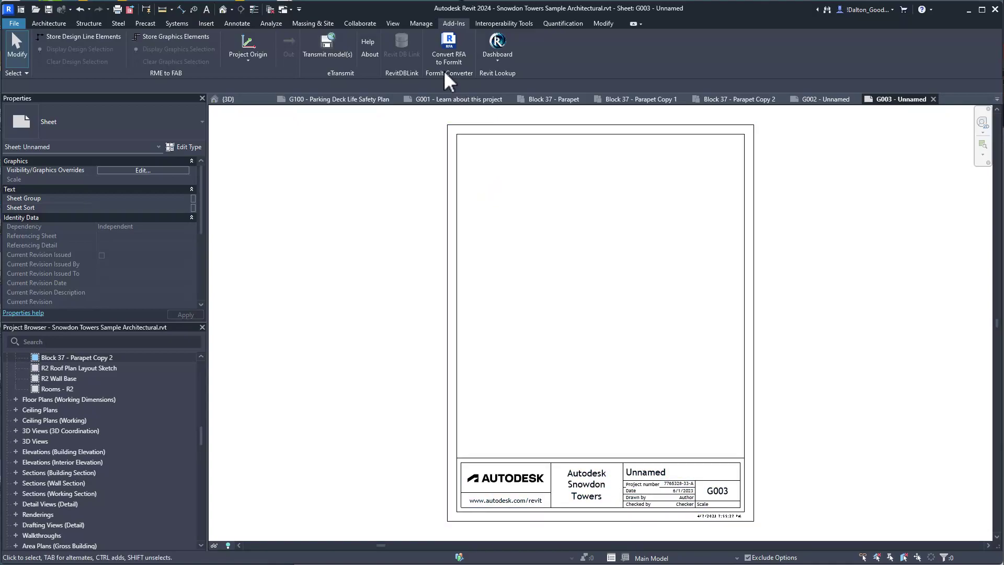
Step: Select the title block on sheet G003, review the Revit Lookup commands again, and locate its Snoop selection command
{"action": "left_click", "coordinate": [575, 133]}
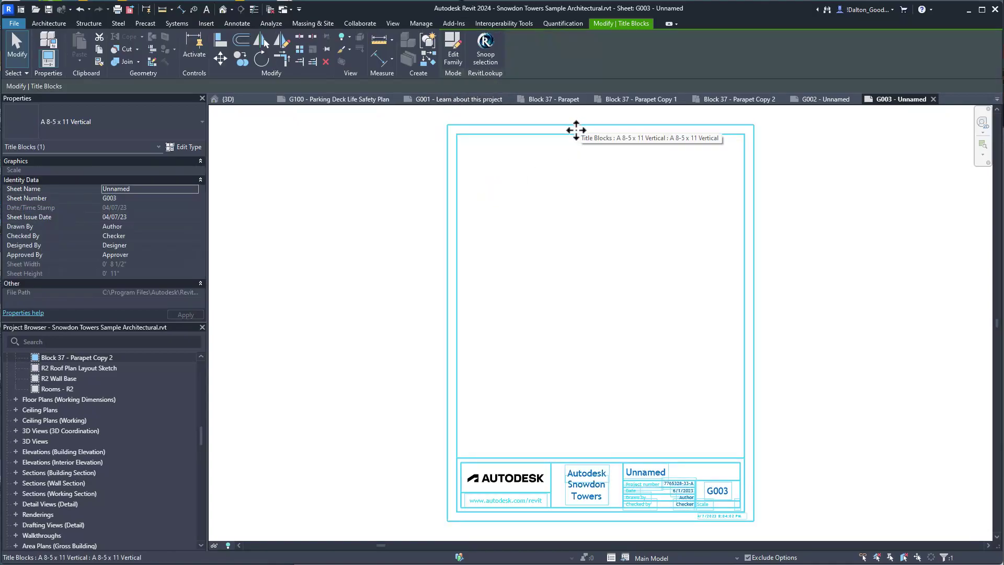
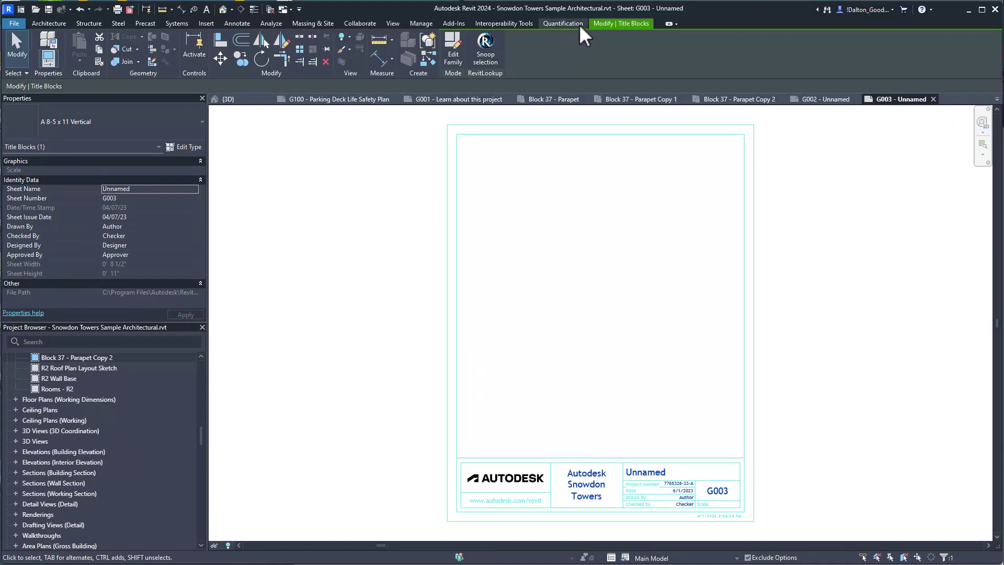
{"action": "left_click", "coordinate": [453, 23]}
{"action": "left_click", "coordinate": [498, 58]}
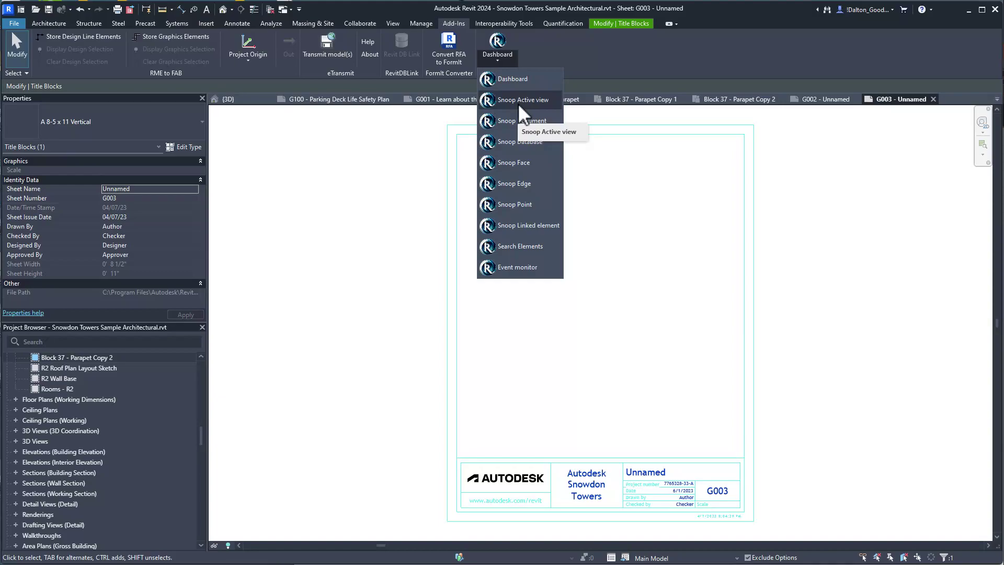
{"action": "left_click", "coordinate": [807, 183]}
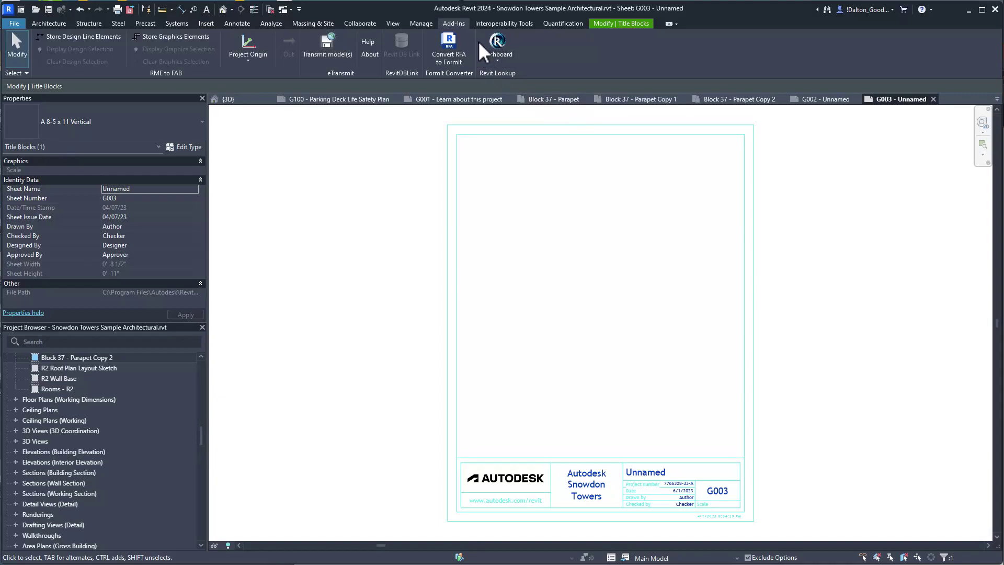
{"action": "left_click", "coordinate": [420, 22]}
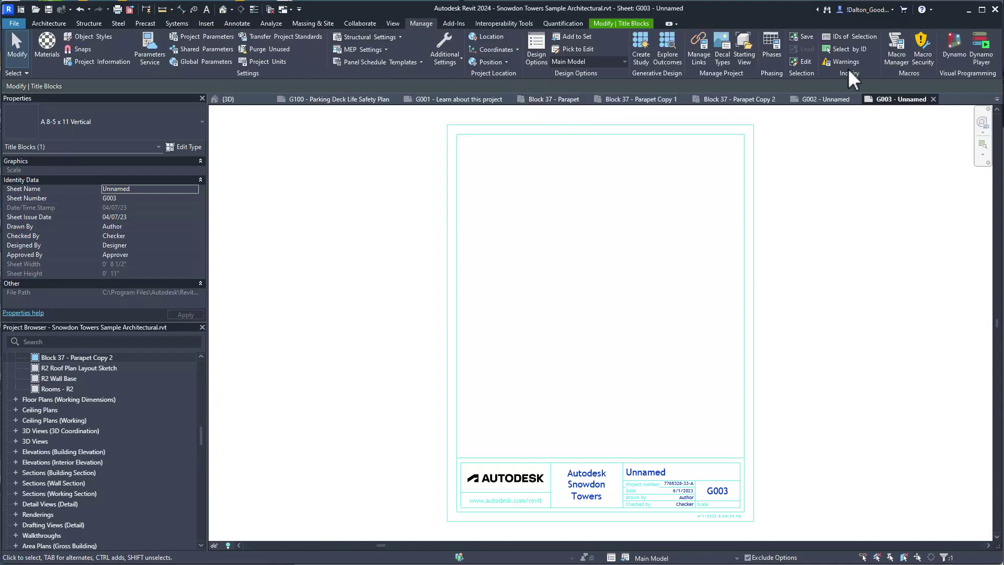
{"action": "left_click", "coordinate": [451, 22]}
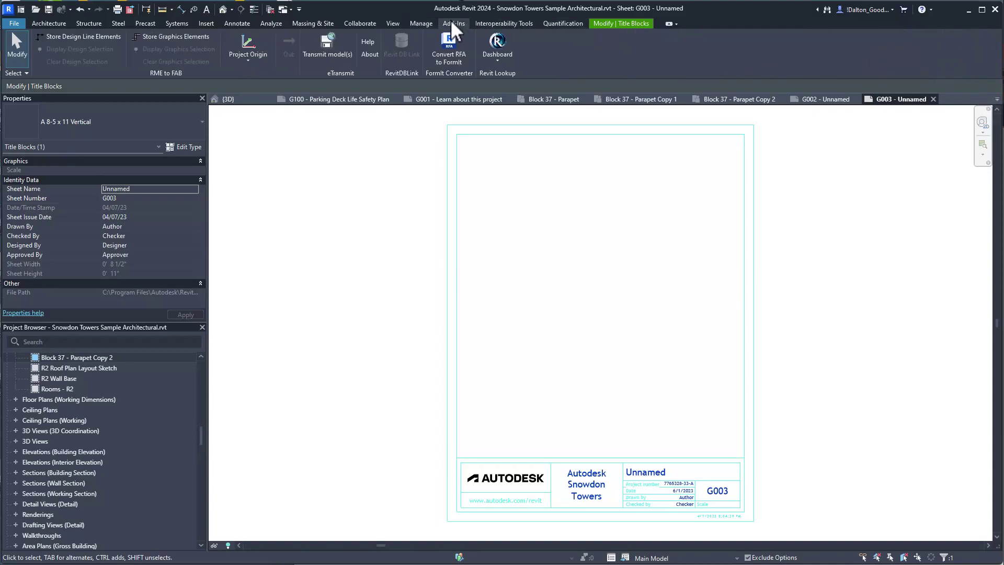
{"action": "left_click", "coordinate": [504, 63]}
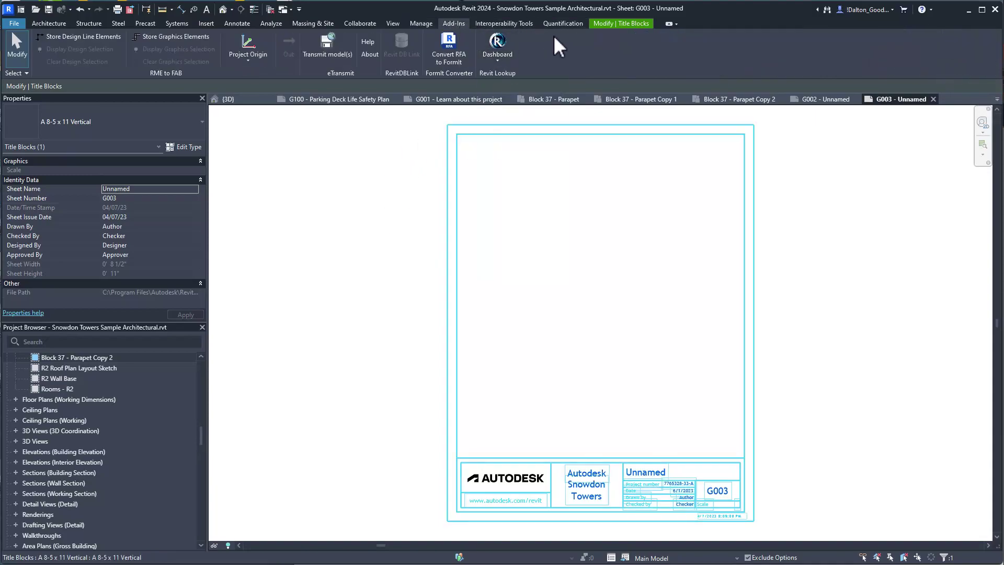
{"action": "left_click", "coordinate": [613, 22]}
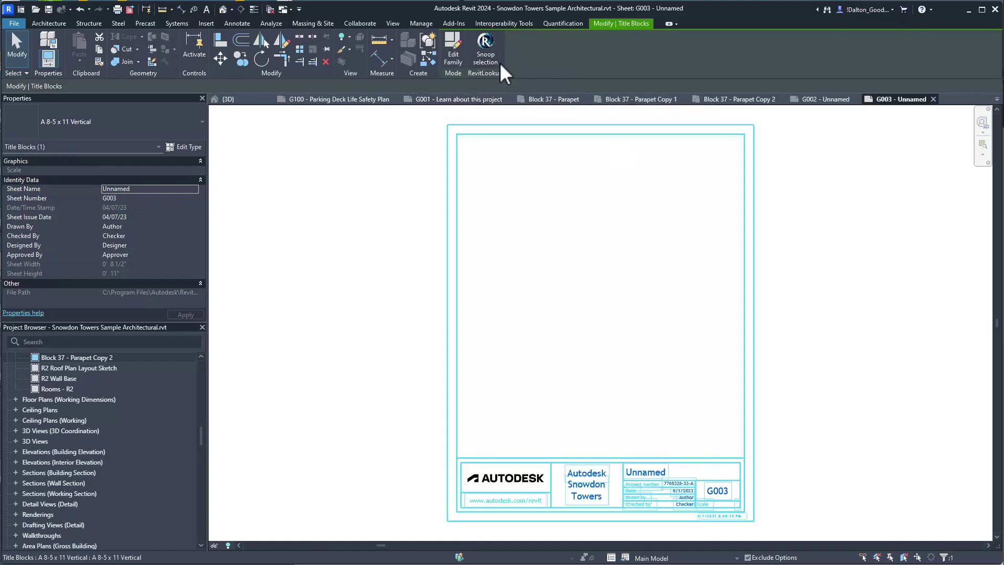
Step: Snoop the title block on sheet G003 with Revit Lookup and look through its member and value list
{"action": "middle_click_drag", "start_coordinate": [644, 221], "coordinate": [639, 253]}
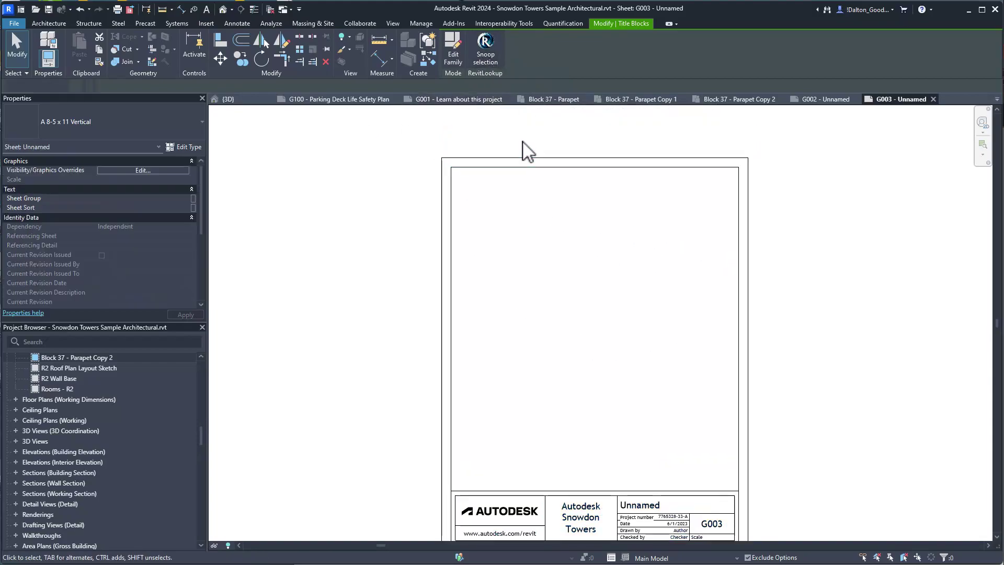
{"action": "left_click_drag", "start_coordinate": [546, 137], "coordinate": [499, 194]}
{"action": "left_click", "coordinate": [482, 62]}
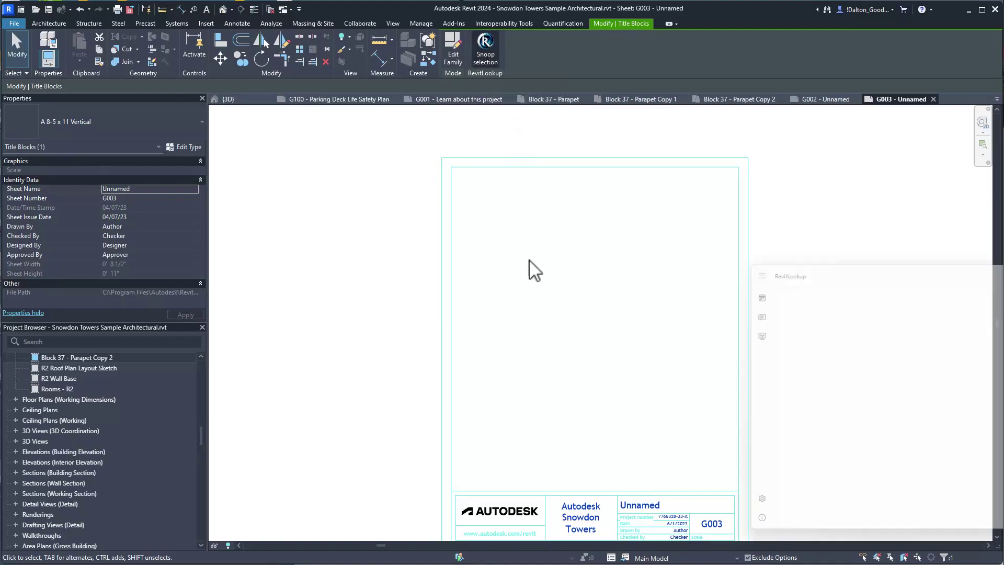
{"action": "scroll", "coordinate": [600, 277], "scroll_direction": "down", "scroll_amount": 8}
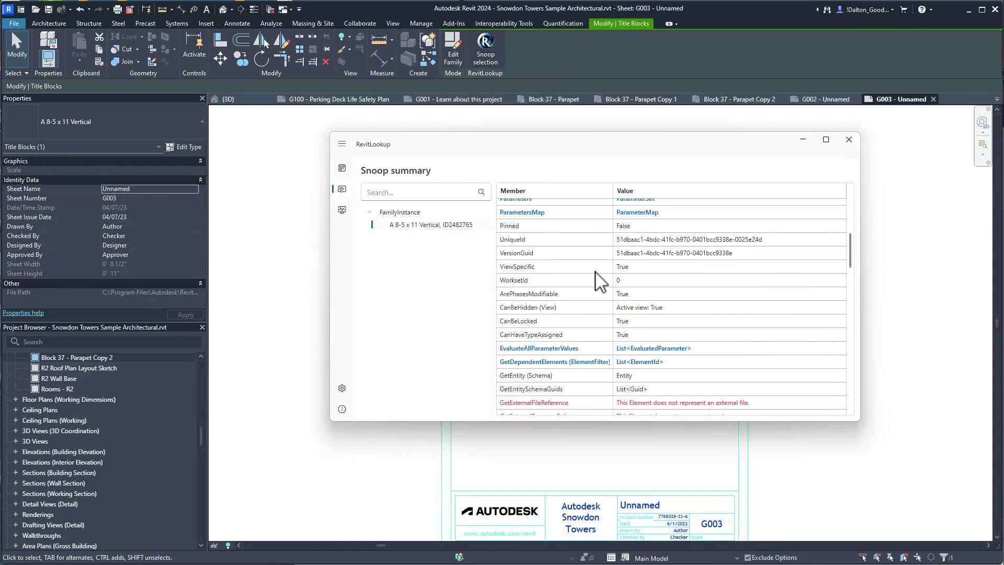
{"action": "scroll", "coordinate": [609, 287], "scroll_direction": "up", "scroll_amount": 4}
{"action": "scroll", "coordinate": [596, 288], "scroll_direction": "up", "scroll_amount": 3}
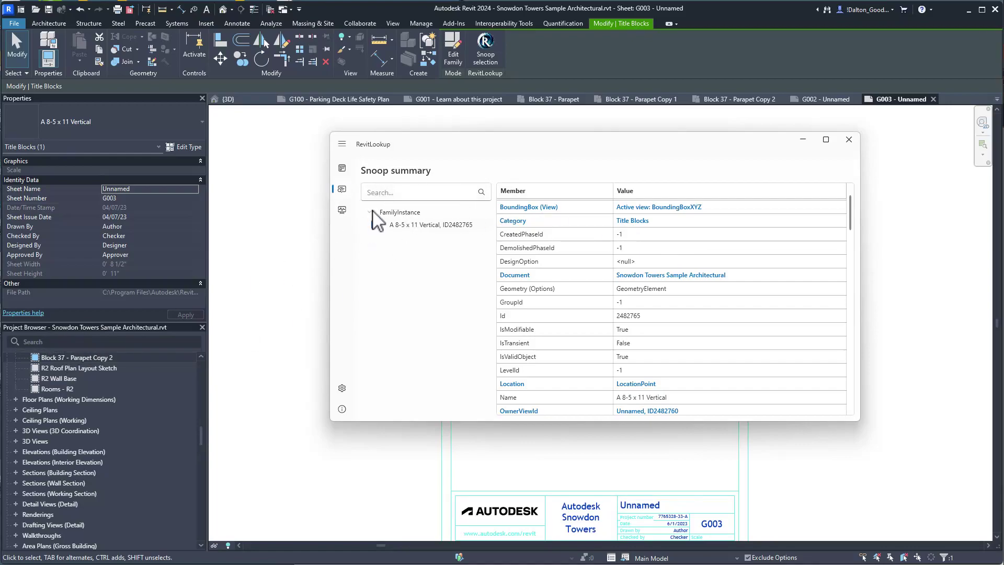
Step: Search the title block's snooped members for "loc", inspect the element's LocationPoint, and close its detail window
{"action": "left_click", "coordinate": [384, 193]}
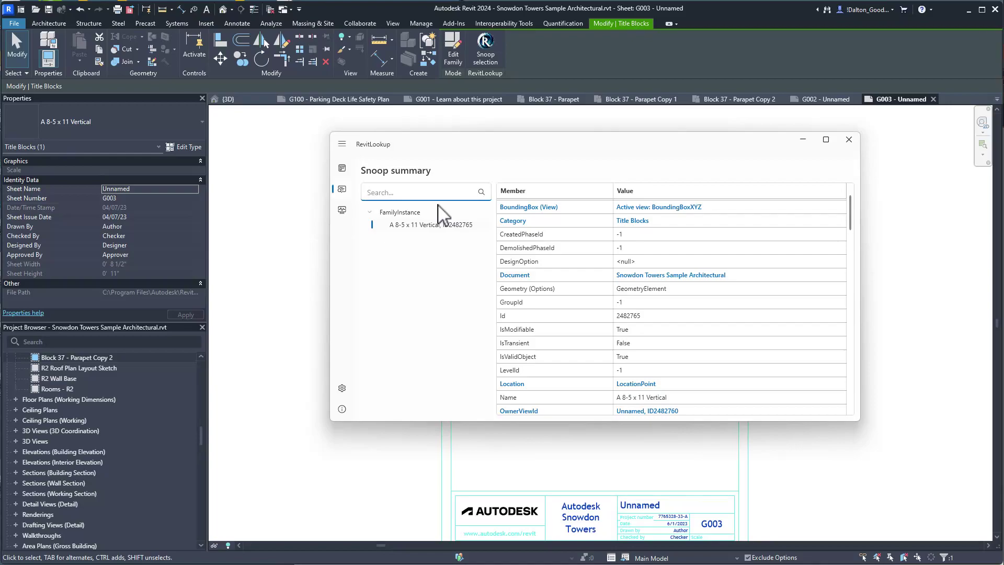
{"action": "type", "text": "loc"}
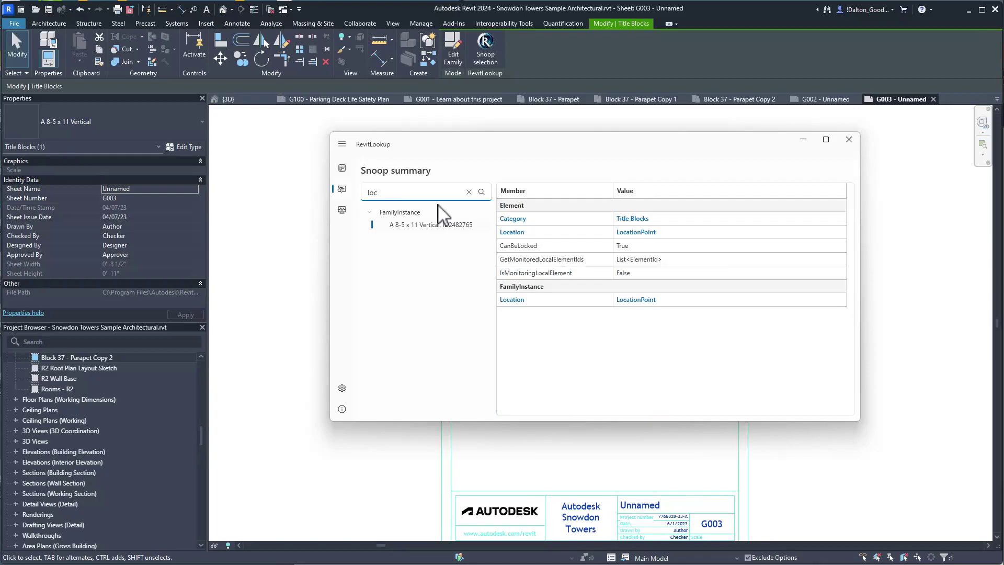
{"action": "left_click", "coordinate": [635, 233]}
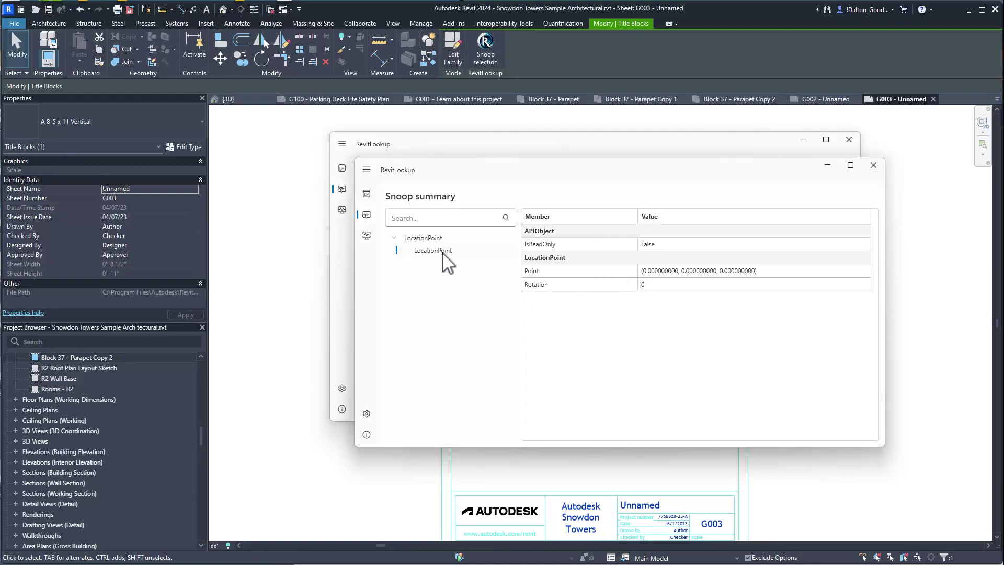
{"action": "left_click", "coordinate": [873, 165]}
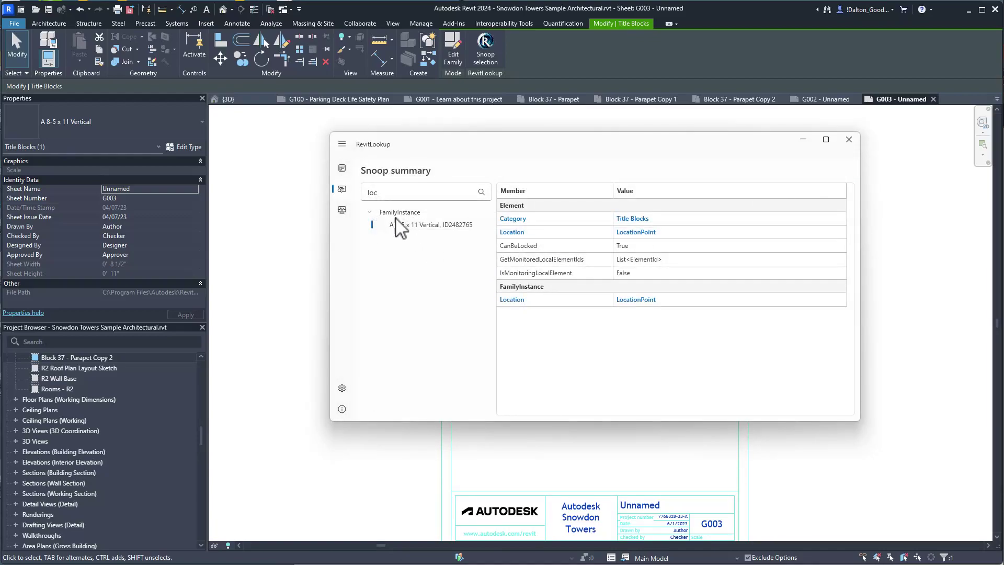
Step: Replace the member search with "mep", inspect the MEPModel member, and close its detail window
{"action": "left_click", "coordinate": [386, 193]}
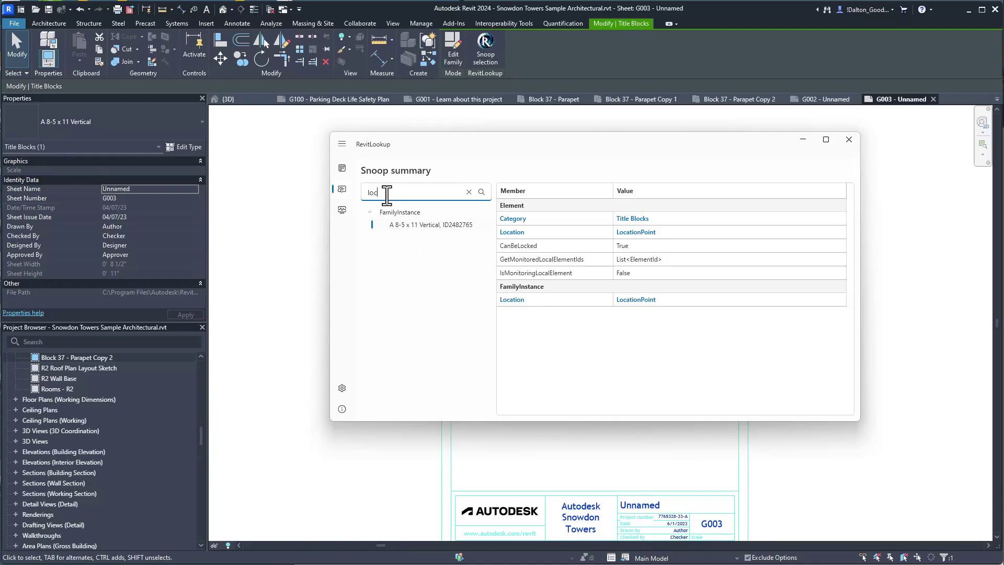
{"action": "key", "text": "BackSpace"}
{"action": "key", "text": "BackSpace"}
{"action": "key", "text": "BackSpace"}
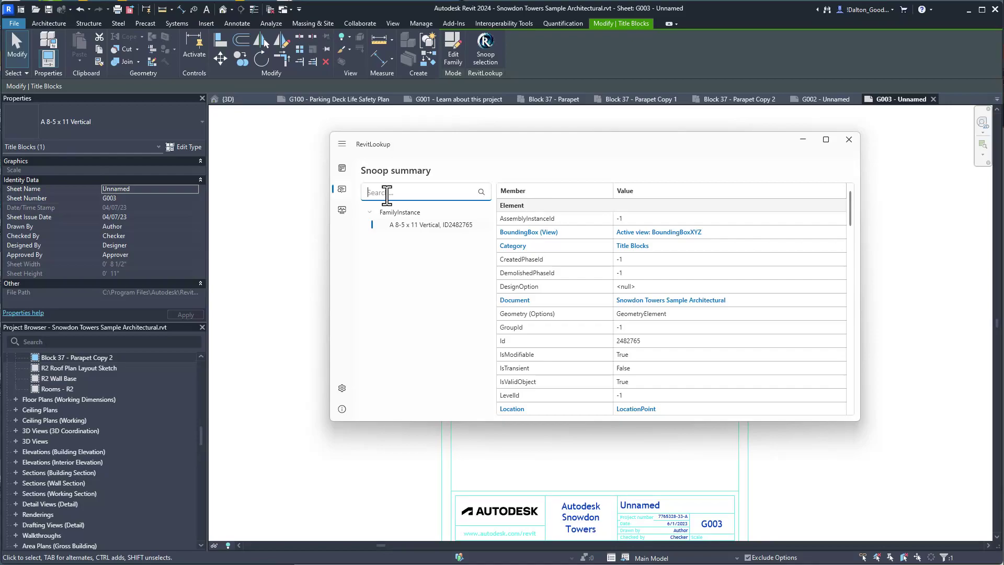
{"action": "type", "text": "mep"}
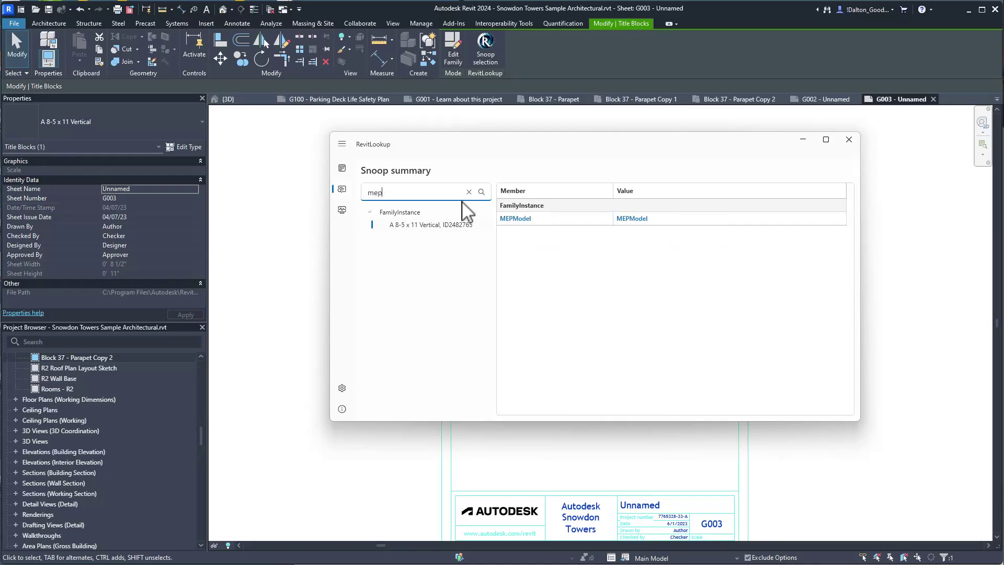
{"action": "left_click", "coordinate": [640, 218]}
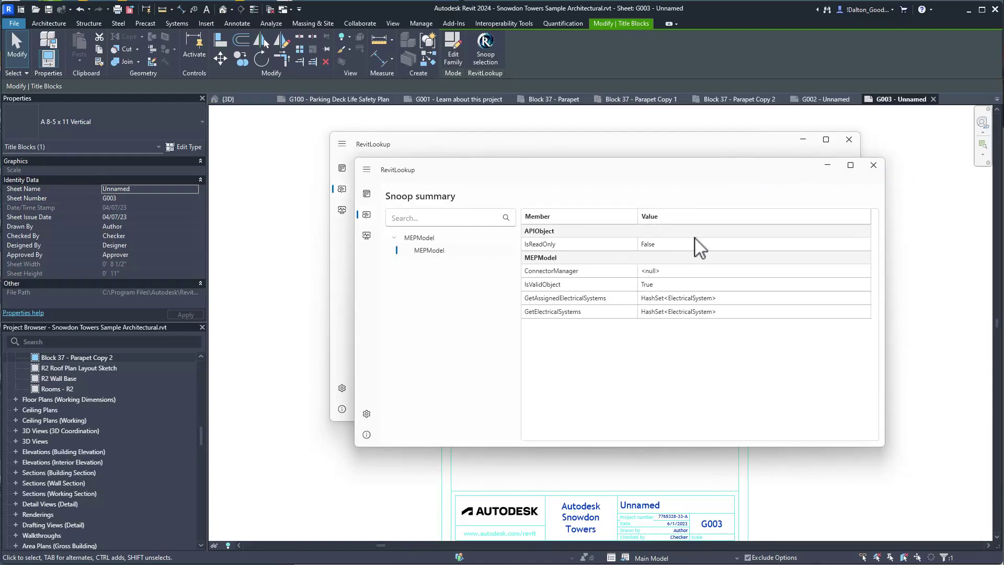
{"action": "left_click", "coordinate": [873, 164]}
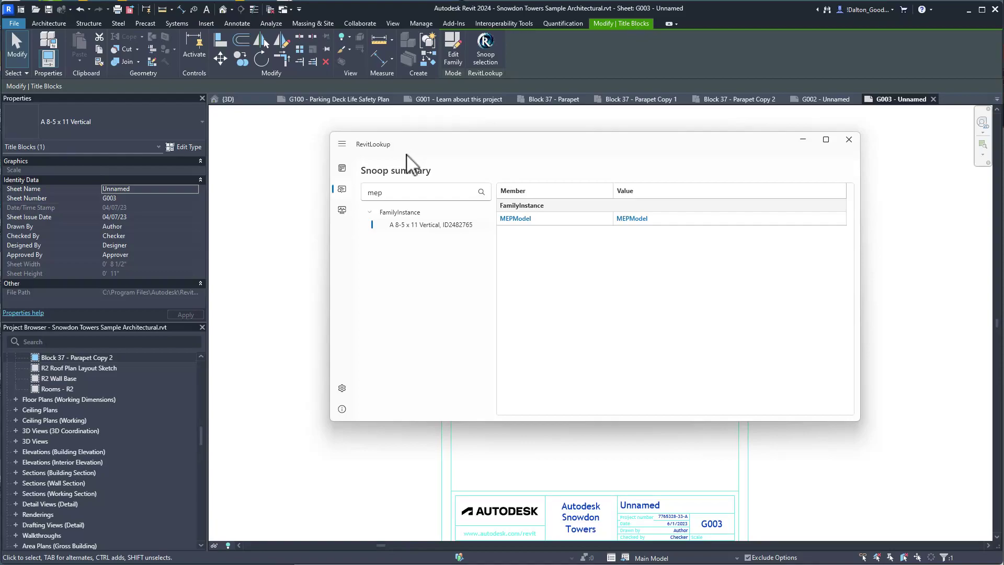
Step: Search the title block's members for "para" and open the ParameterSet of its Parameters member
{"action": "left_click_drag", "start_coordinate": [389, 192], "coordinate": [370, 192]}
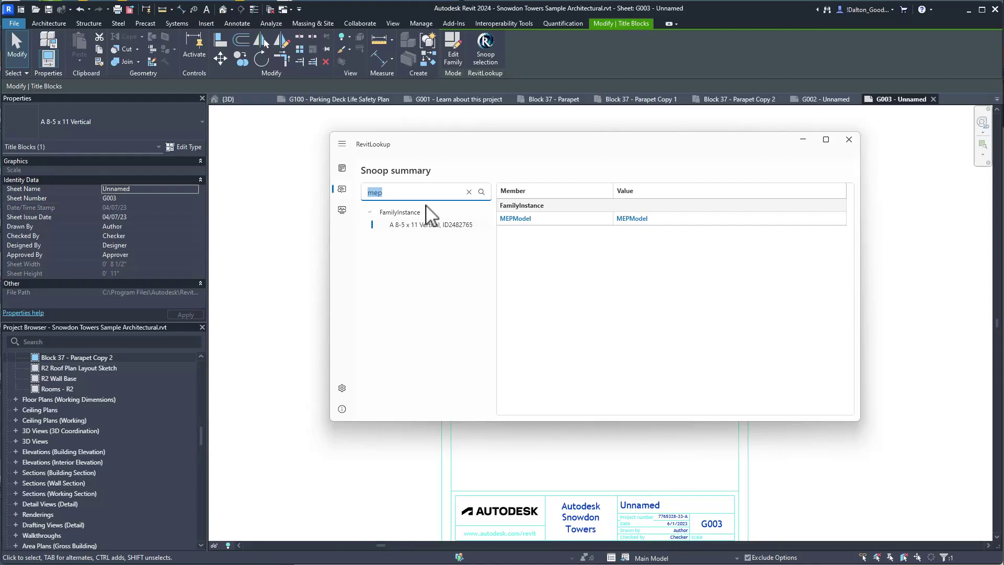
{"action": "left_click", "coordinate": [469, 192]}
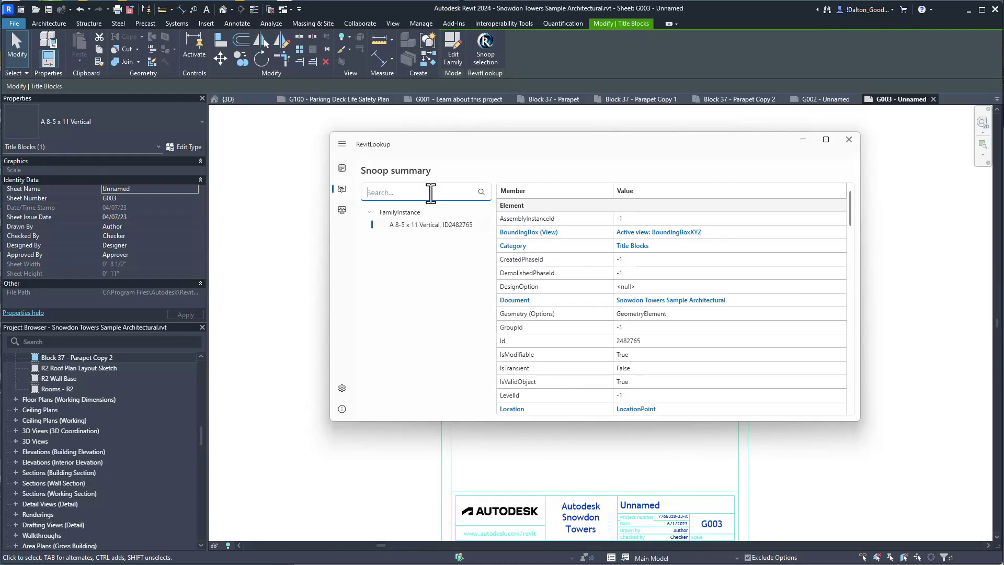
{"action": "type", "text": "para"}
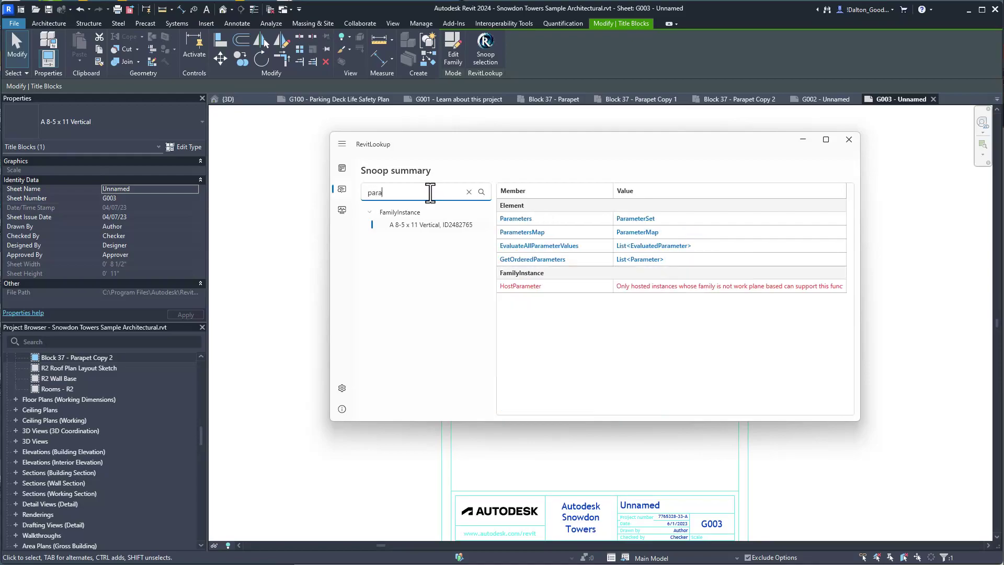
{"action": "left_click", "coordinate": [636, 219]}
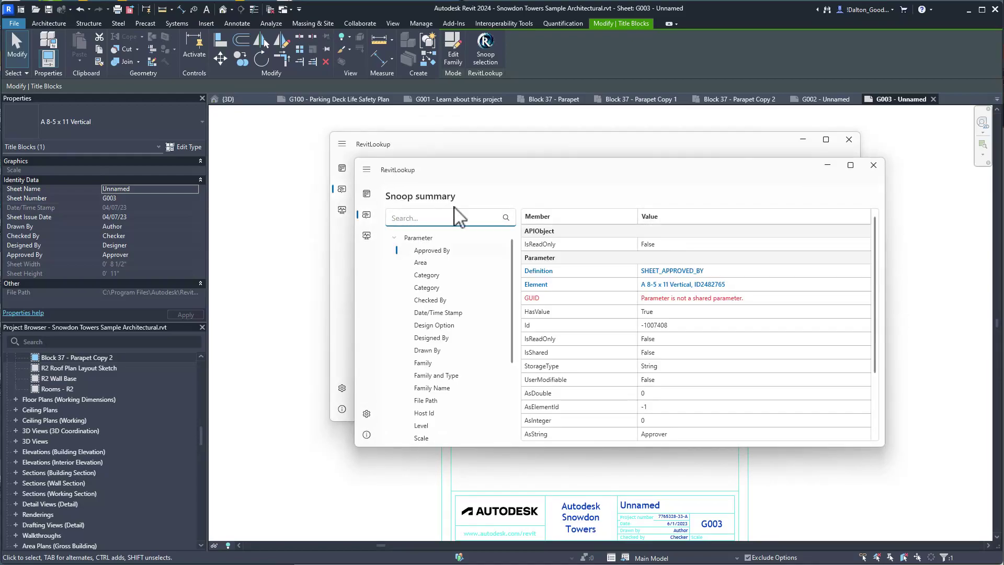
Step: Search the parameter list for "fami", inspect the Family and Type parameter, and clear the search
{"action": "type", "text": "mar"}
{"action": "key", "text": "BackSpace"}
{"action": "key", "text": "BackSpace"}
{"action": "type", "text": "fami"}
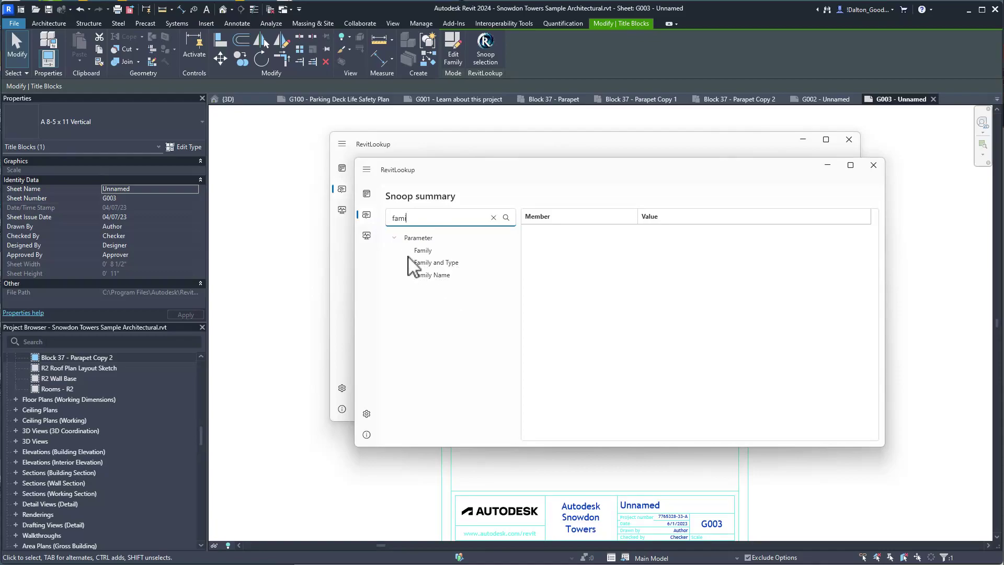
{"action": "left_click", "coordinate": [438, 263]}
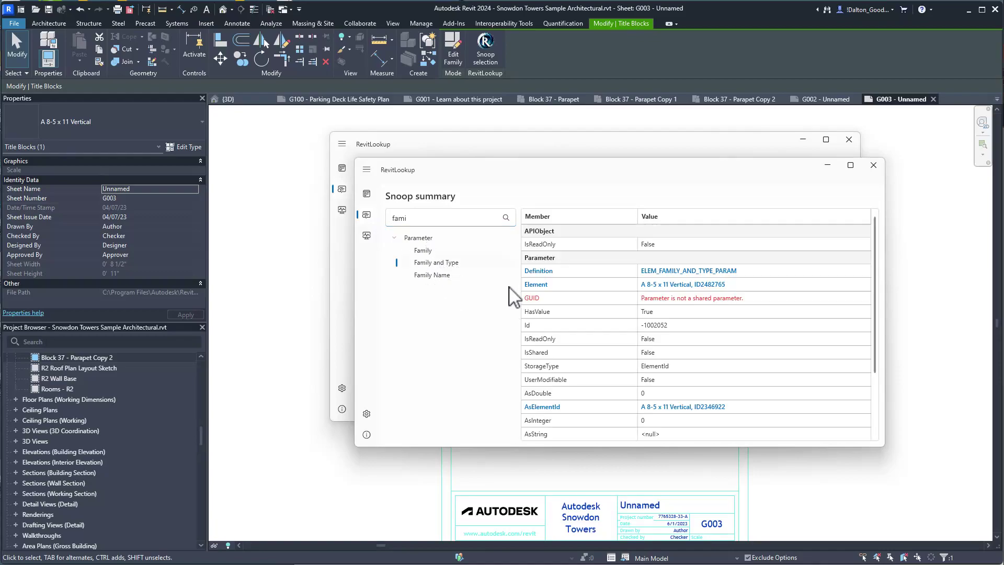
{"action": "left_click", "coordinate": [423, 212]}
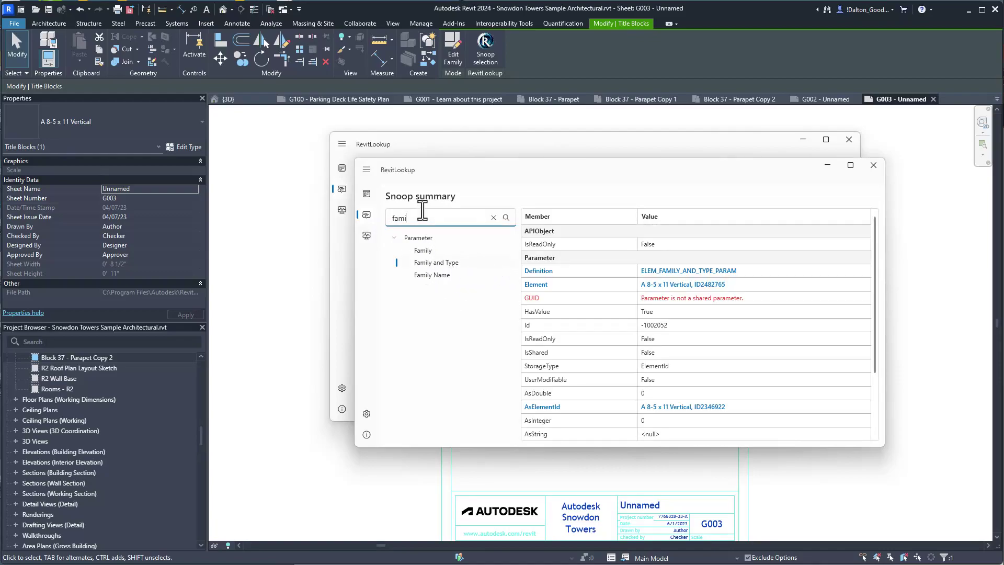
{"action": "double_click", "coordinate": [442, 218]}
{"action": "key", "text": "BackSpace"}
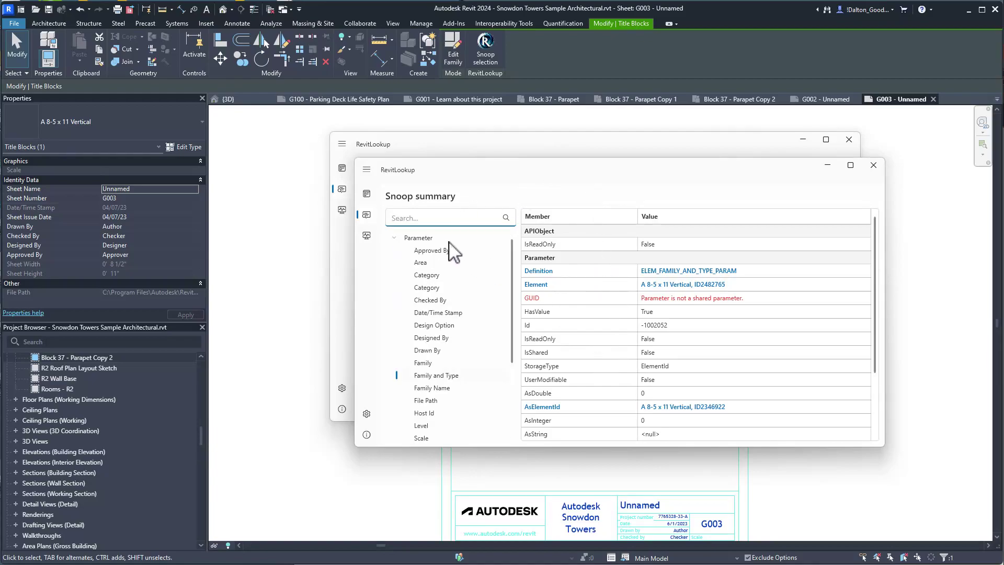
Step: Look through Revit Lookup's Dashboard, Snoop summary and Event monitor pages, and close both Revit Lookup windows
{"action": "left_click", "coordinate": [367, 197]}
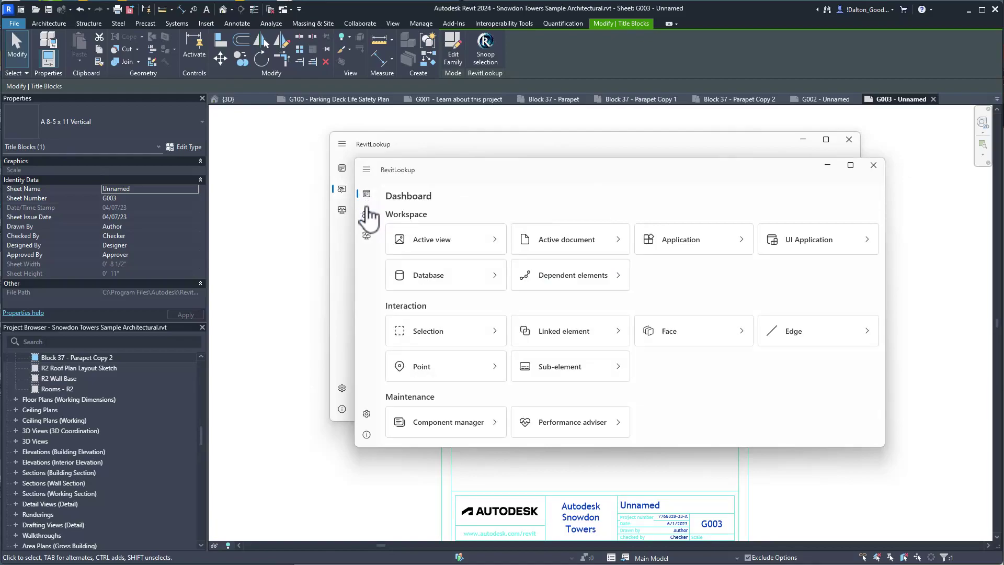
{"action": "left_click", "coordinate": [367, 214]}
{"action": "left_click", "coordinate": [366, 235]}
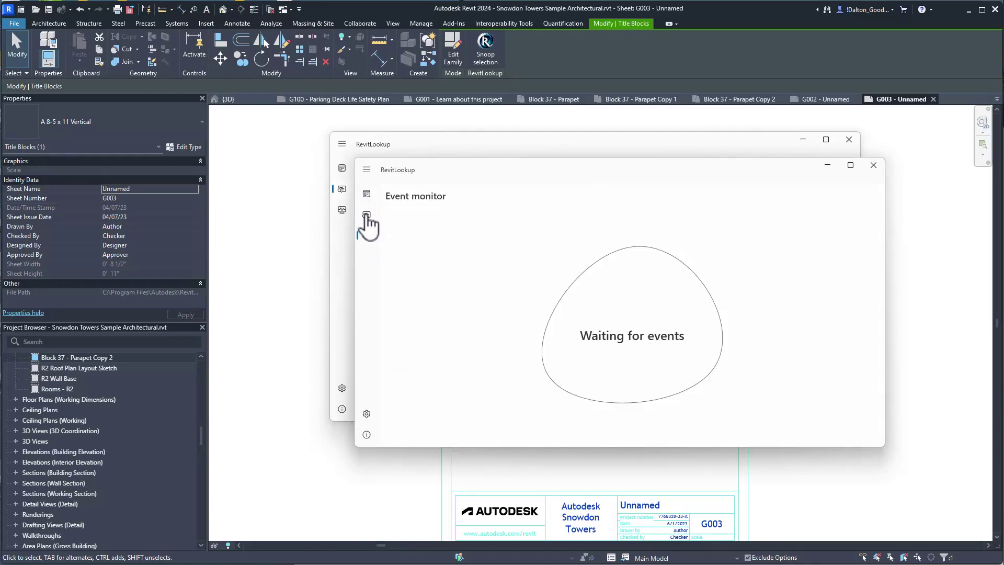
{"action": "left_click", "coordinate": [367, 214]}
{"action": "left_click", "coordinate": [367, 235]}
{"action": "left_click", "coordinate": [367, 194]}
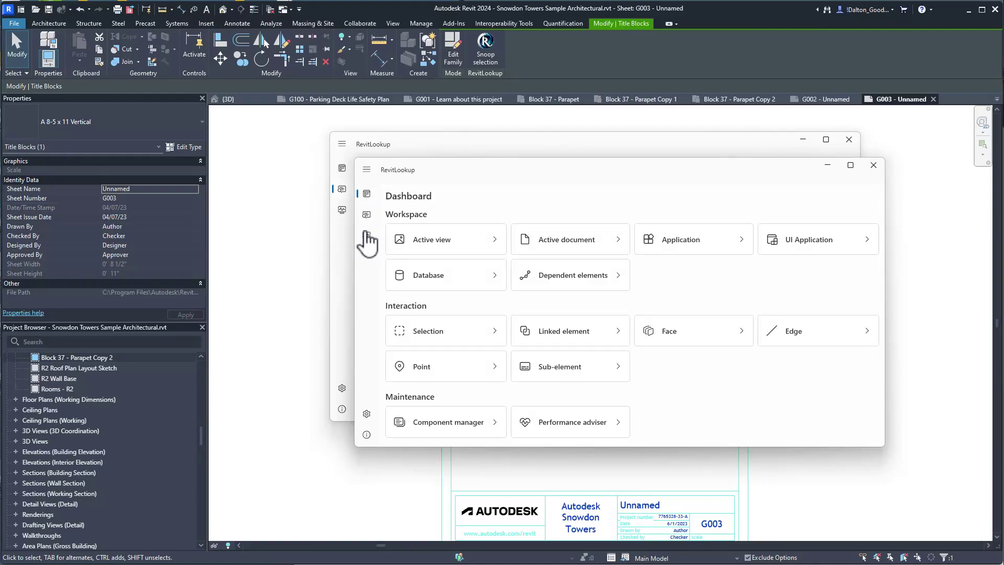
{"action": "left_click", "coordinate": [367, 235]}
{"action": "left_click", "coordinate": [367, 195]}
{"action": "scroll", "coordinate": [565, 298], "scroll_direction": "down", "scroll_amount": 1}
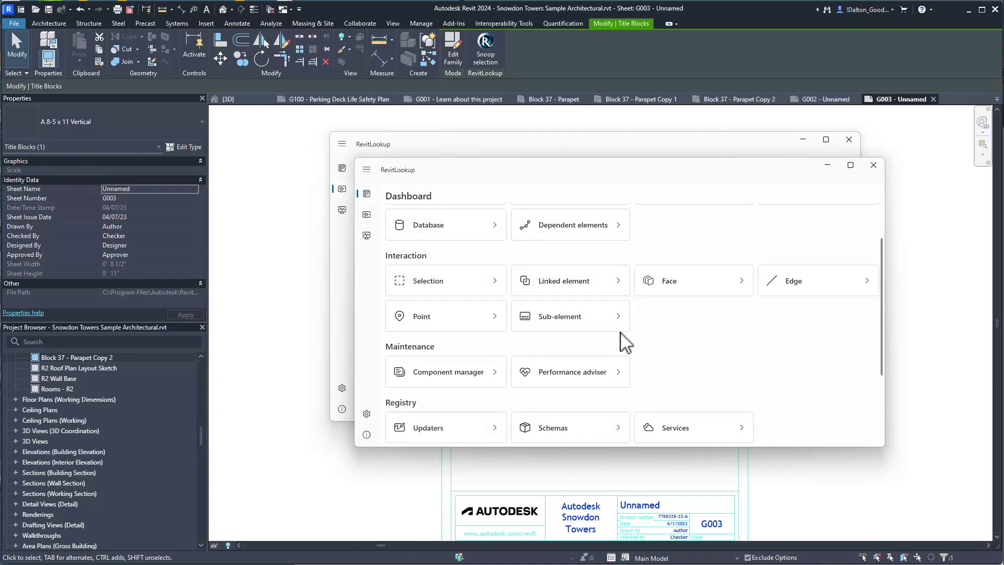
{"action": "scroll", "coordinate": [622, 343], "scroll_direction": "down", "scroll_amount": 3}
{"action": "scroll", "coordinate": [527, 347], "scroll_direction": "up", "scroll_amount": 3}
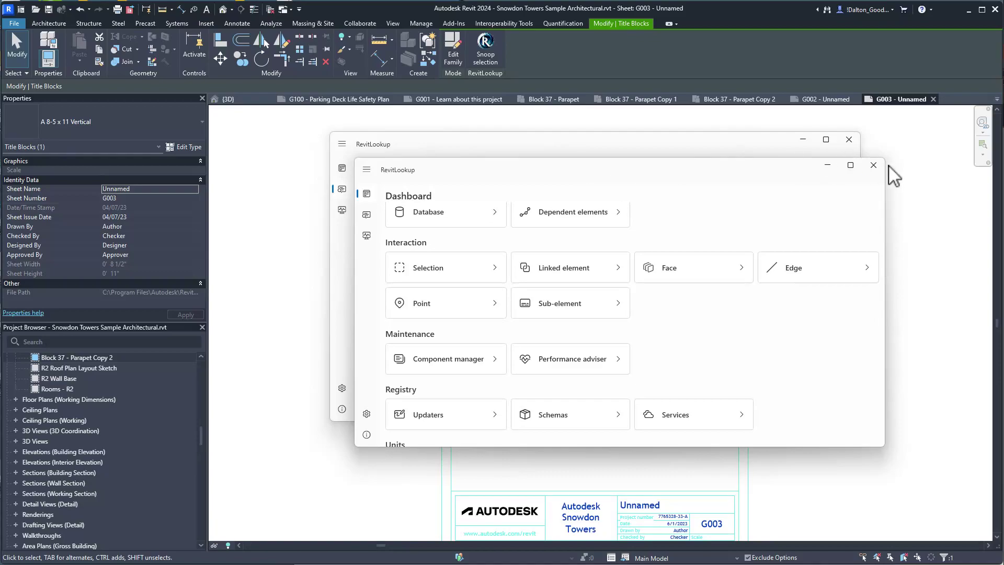
{"action": "left_click", "coordinate": [872, 167]}
{"action": "left_click_drag", "start_coordinate": [596, 153], "coordinate": [600, 201]}
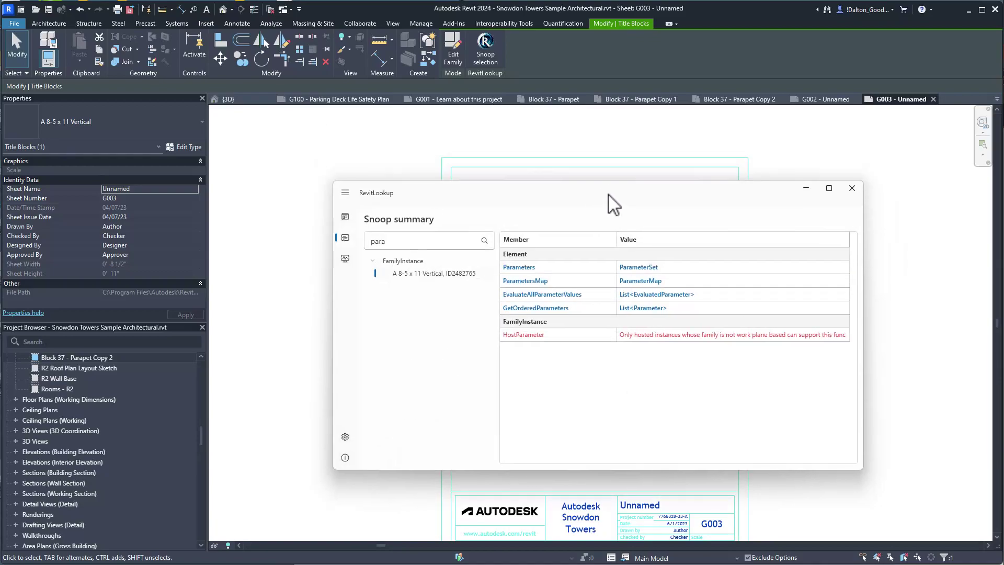
{"action": "left_click", "coordinate": [851, 188]}
Step: Display the Manage commands to review the project settings, inquiry and visual programming tools on sheet G003
{"action": "left_click", "coordinate": [264, 215]}
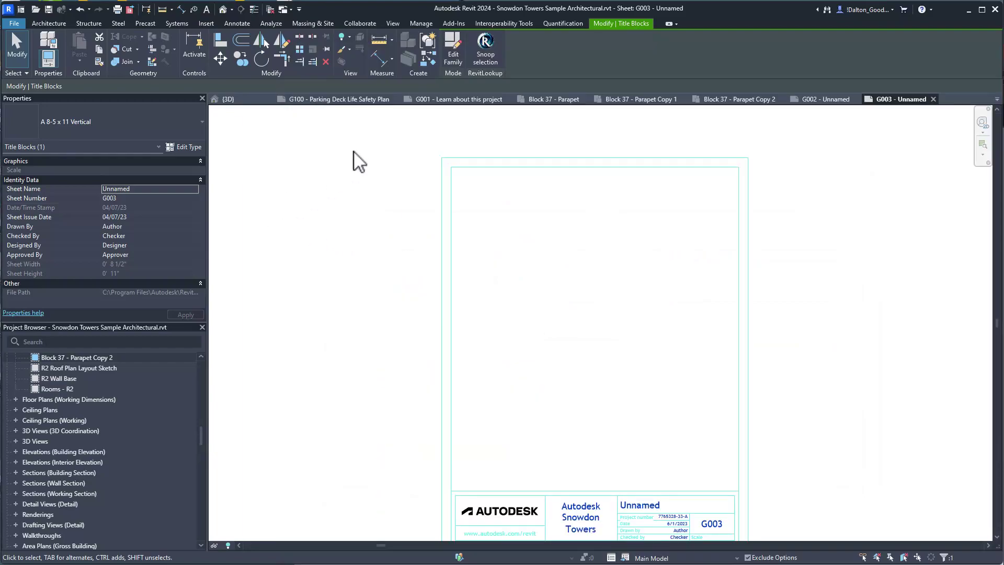
{"action": "left_click", "coordinate": [424, 23]}
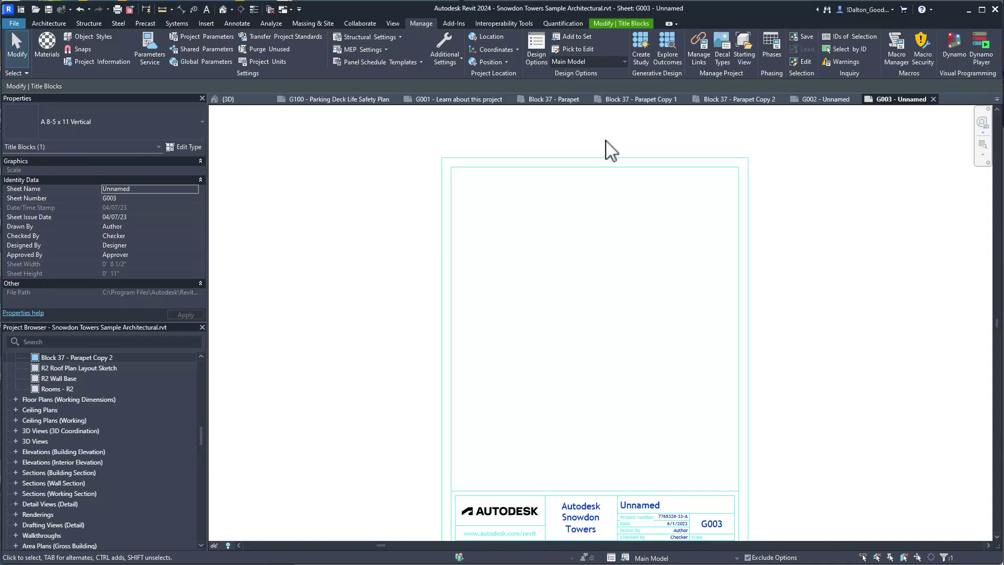
{"action": "middle_click_drag", "start_coordinate": [789, 213], "coordinate": [832, 184]}
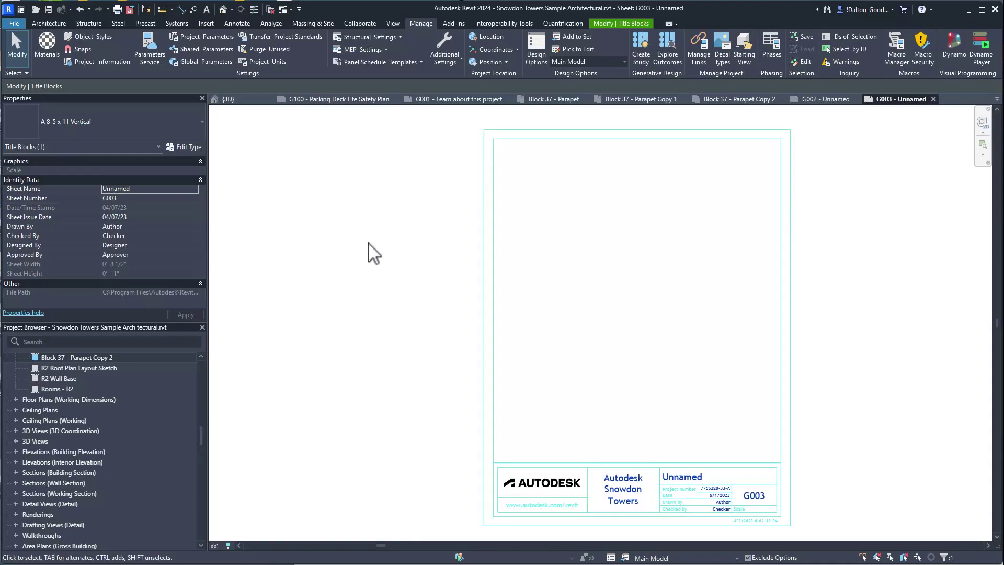